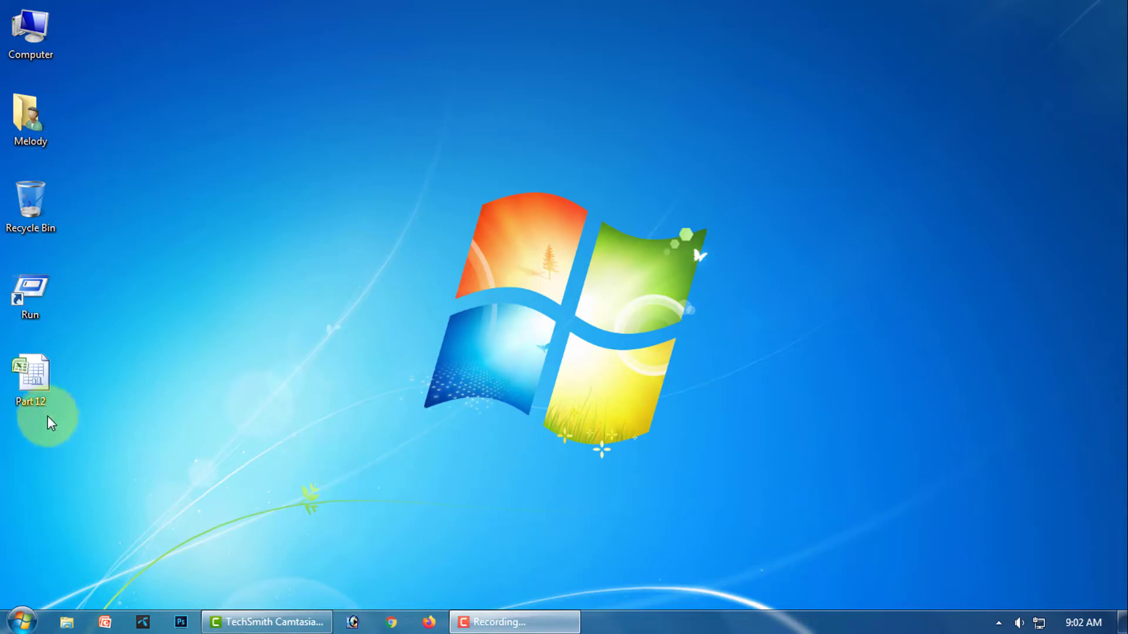
- Open the Part 12 workbook from the desktop
right_click(27, 382)
click(117, 407)
double_click(30, 376)
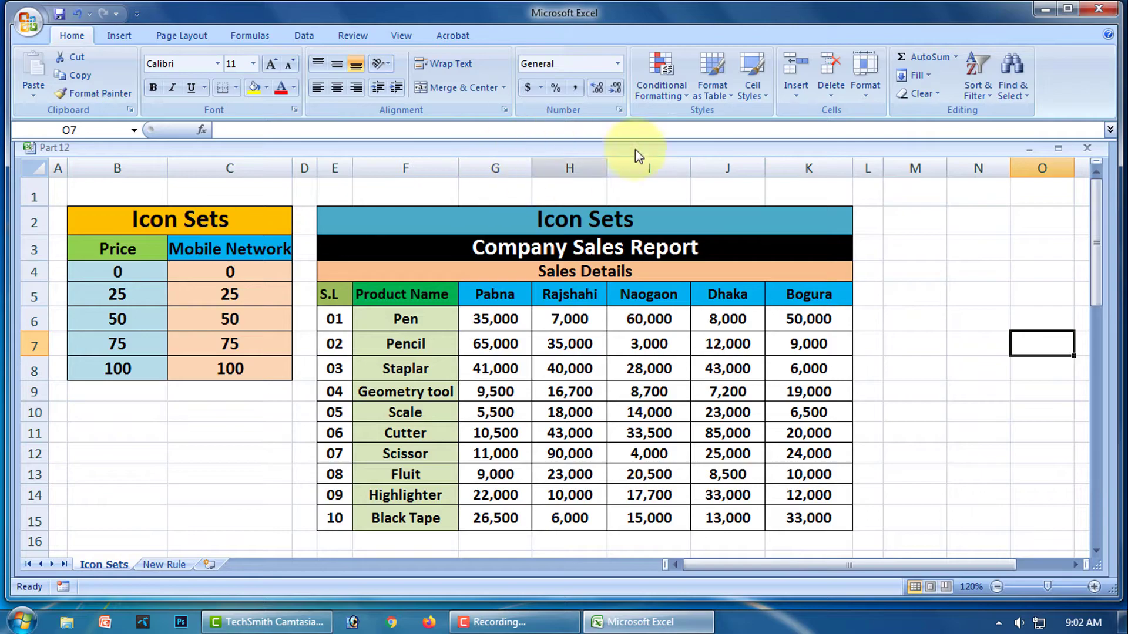
click(683, 95)
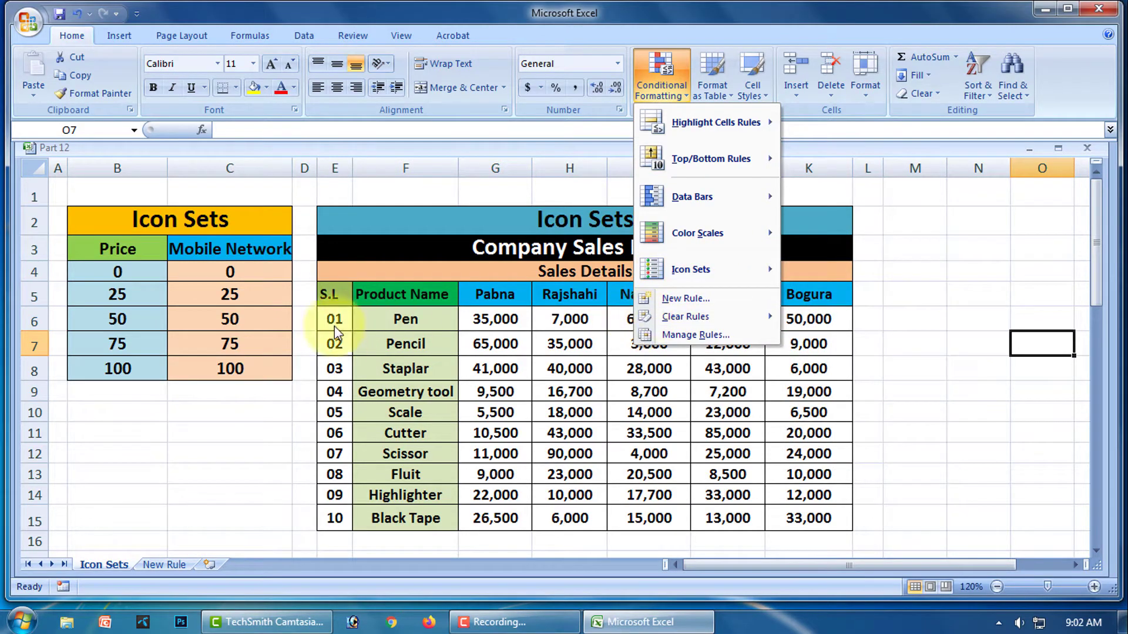
click(224, 396)
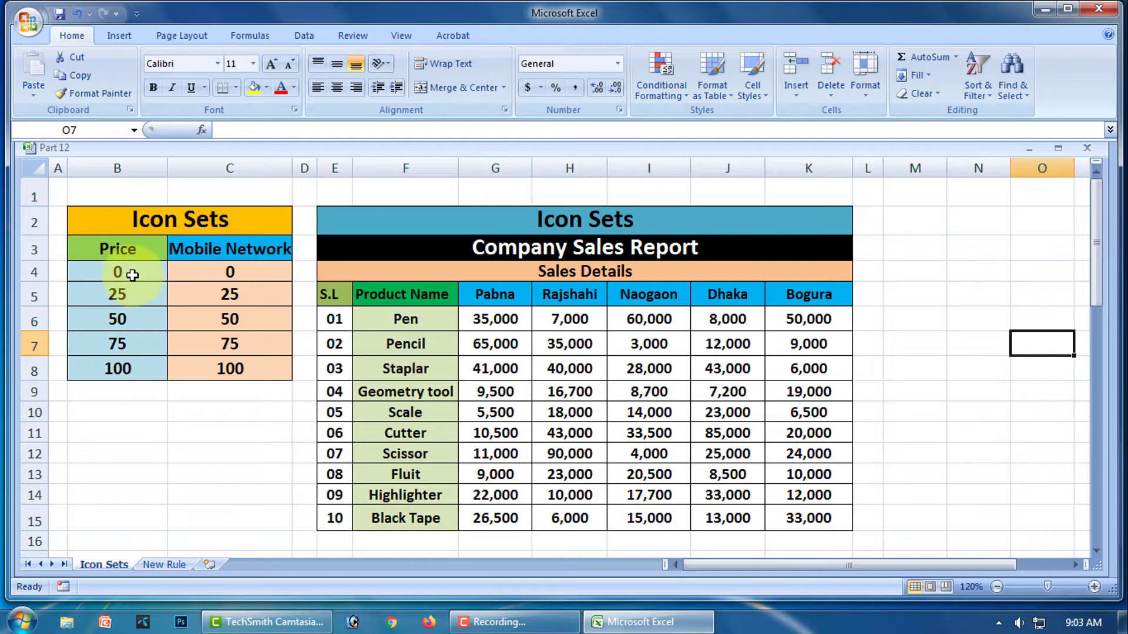
- Apply the 5 Quarters icon set to the Price values in B4:B8
drag(132, 275, 126, 365)
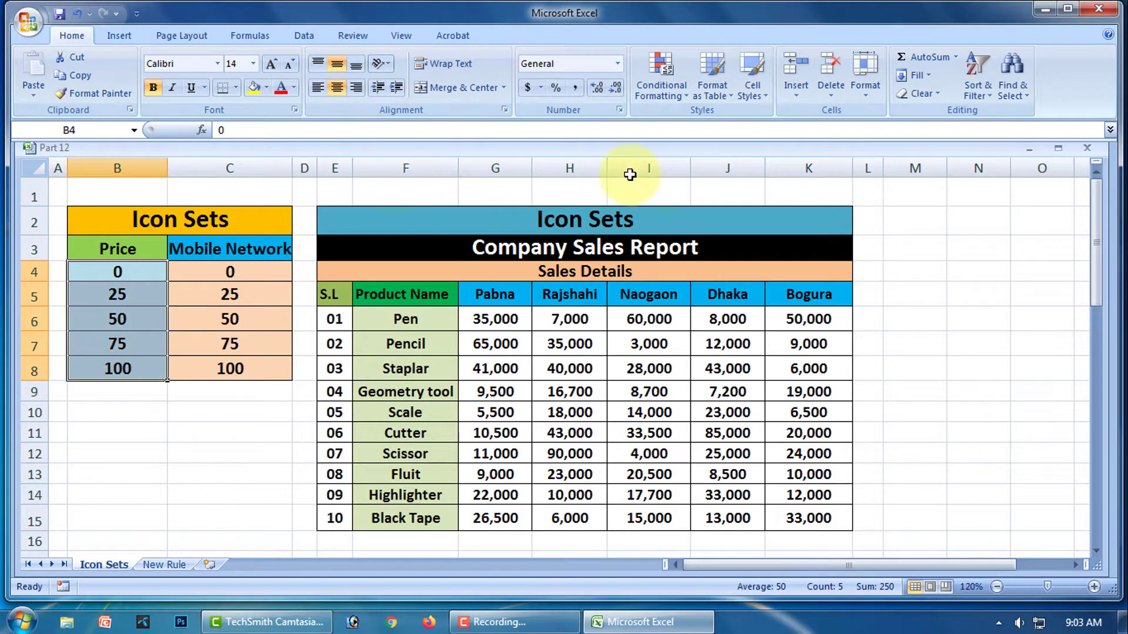
click(686, 96)
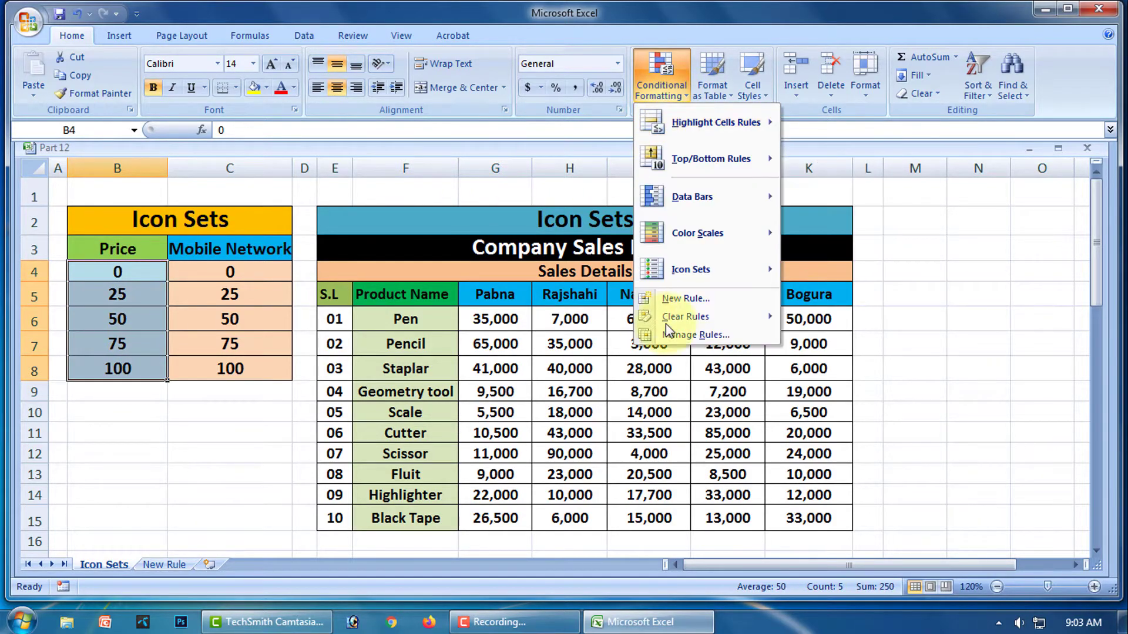
mouse_move(741, 323)
mouse_move(718, 274)
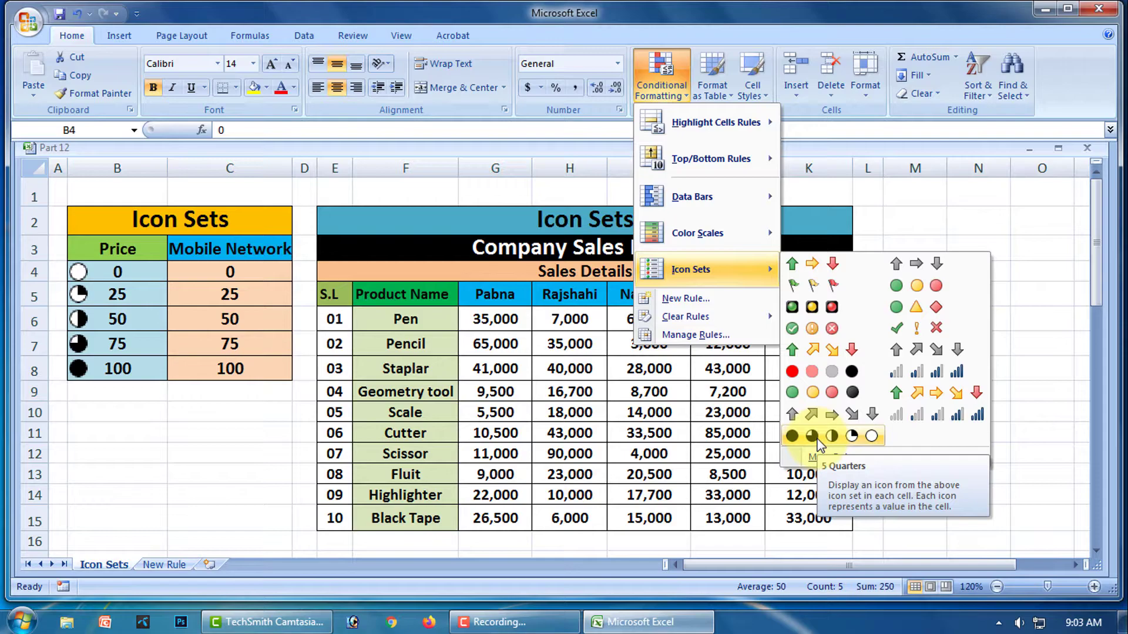
click(817, 441)
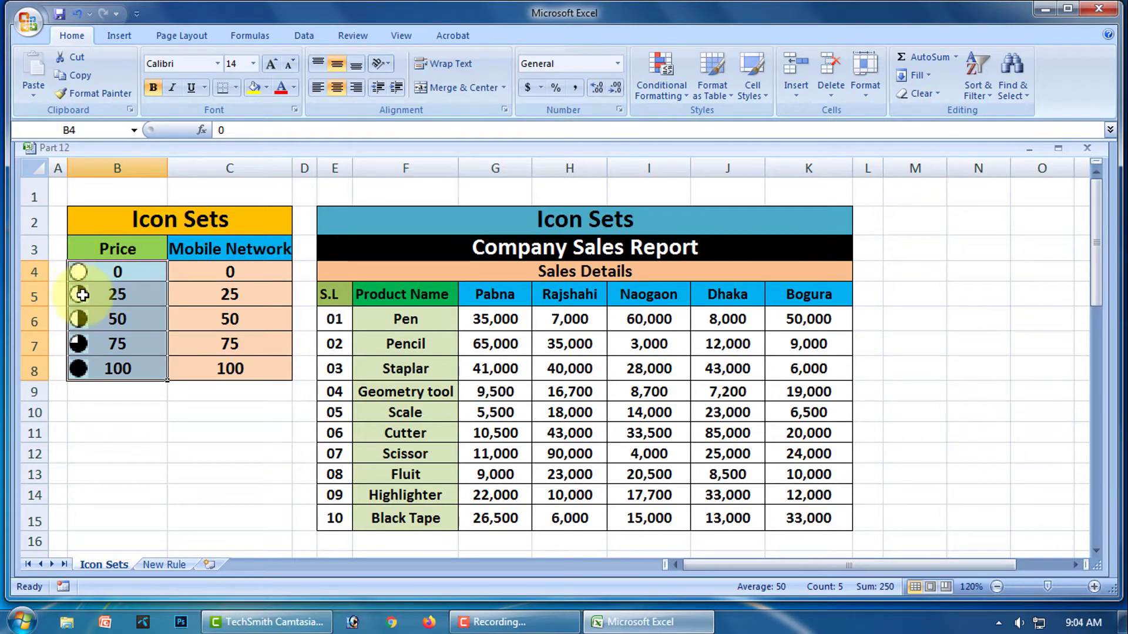
drag(258, 432, 255, 412)
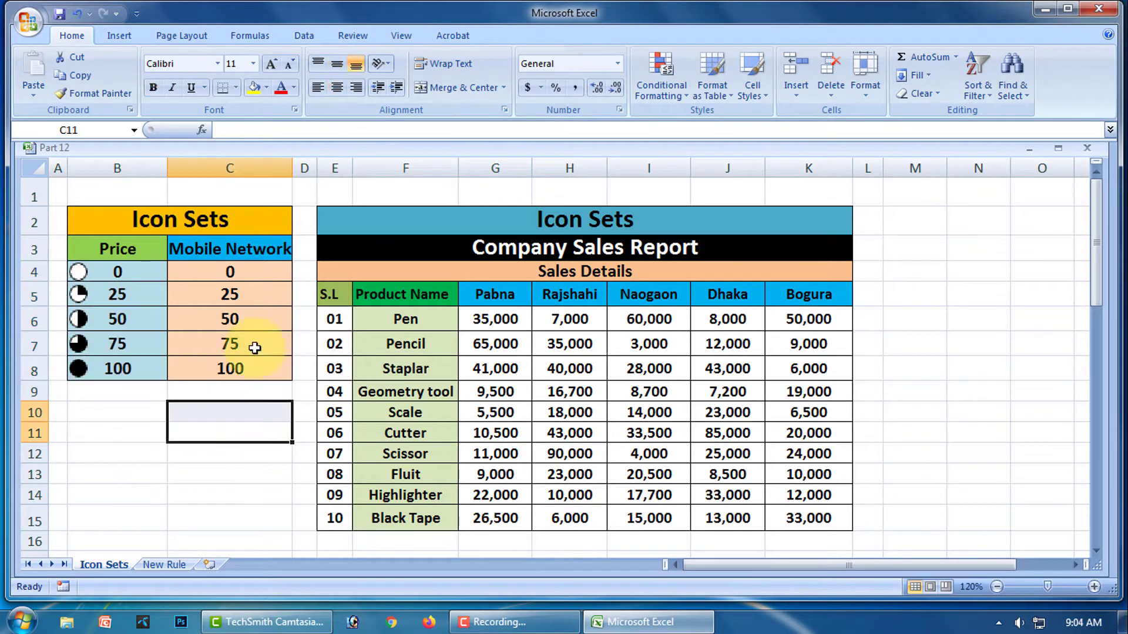
- Apply the five-level signal bar icon set to the Mobile Network values in C4:C8
drag(226, 271, 253, 370)
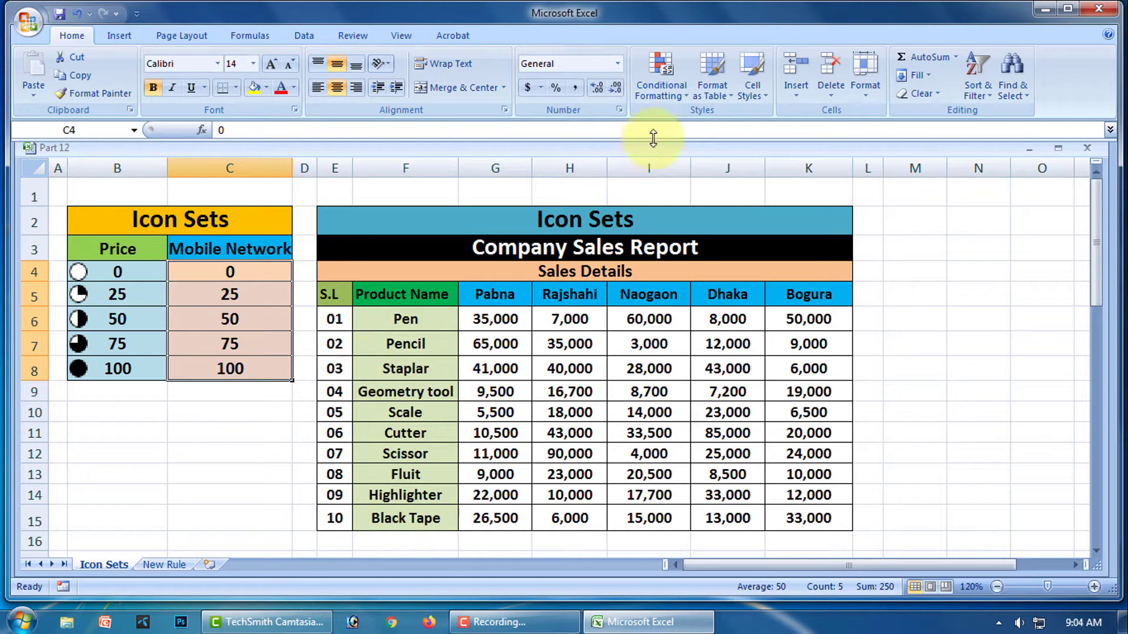
click(685, 101)
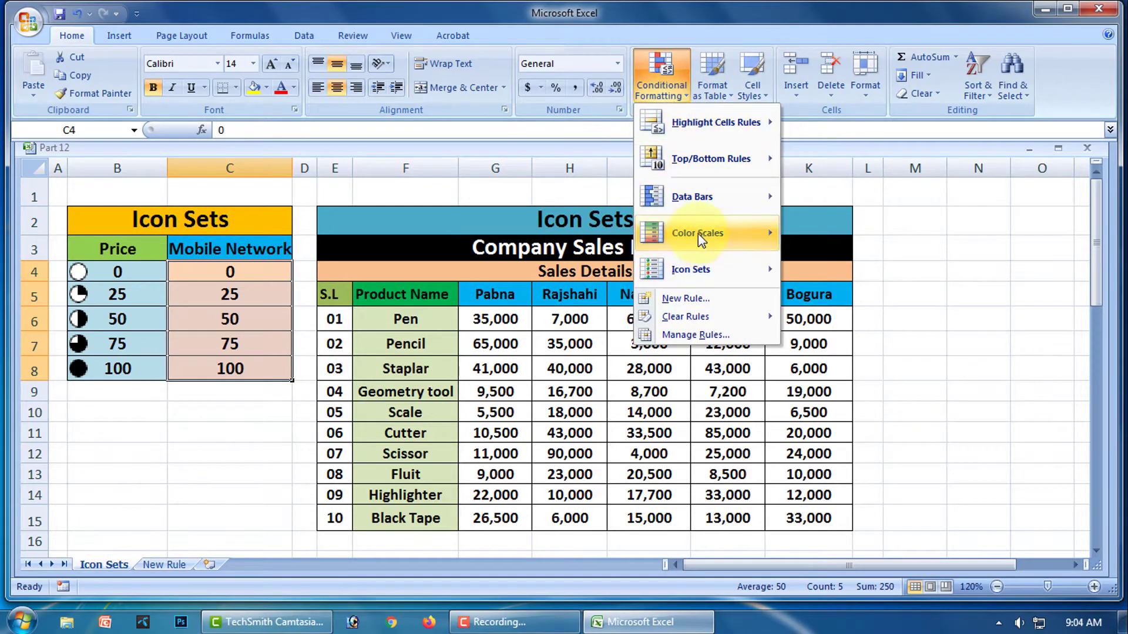
mouse_move(699, 235)
mouse_move(694, 271)
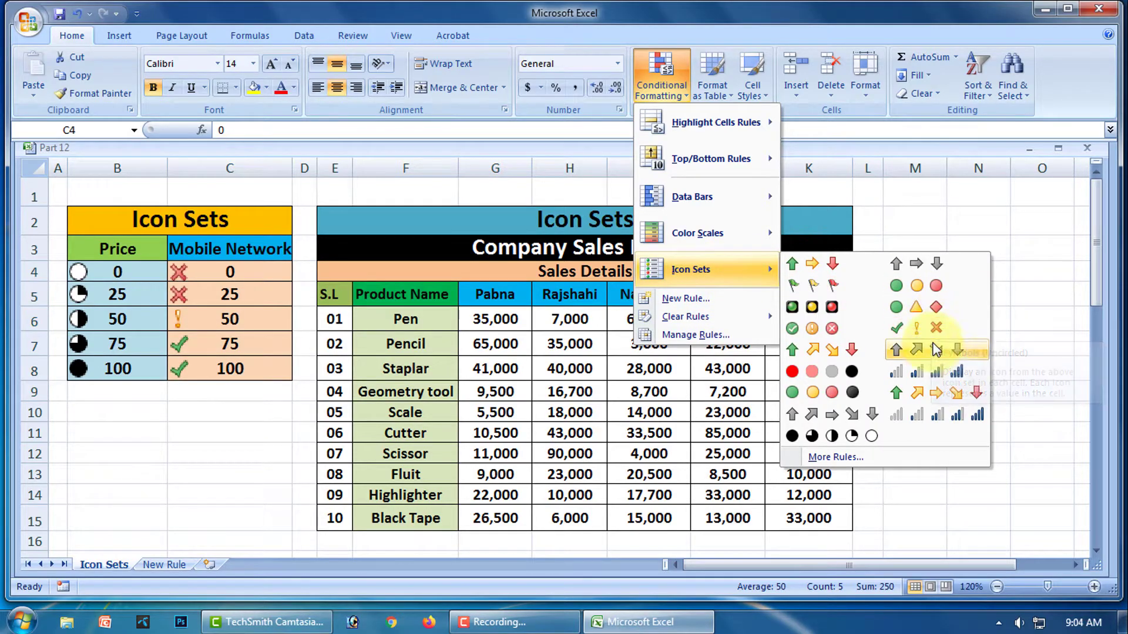
click(939, 421)
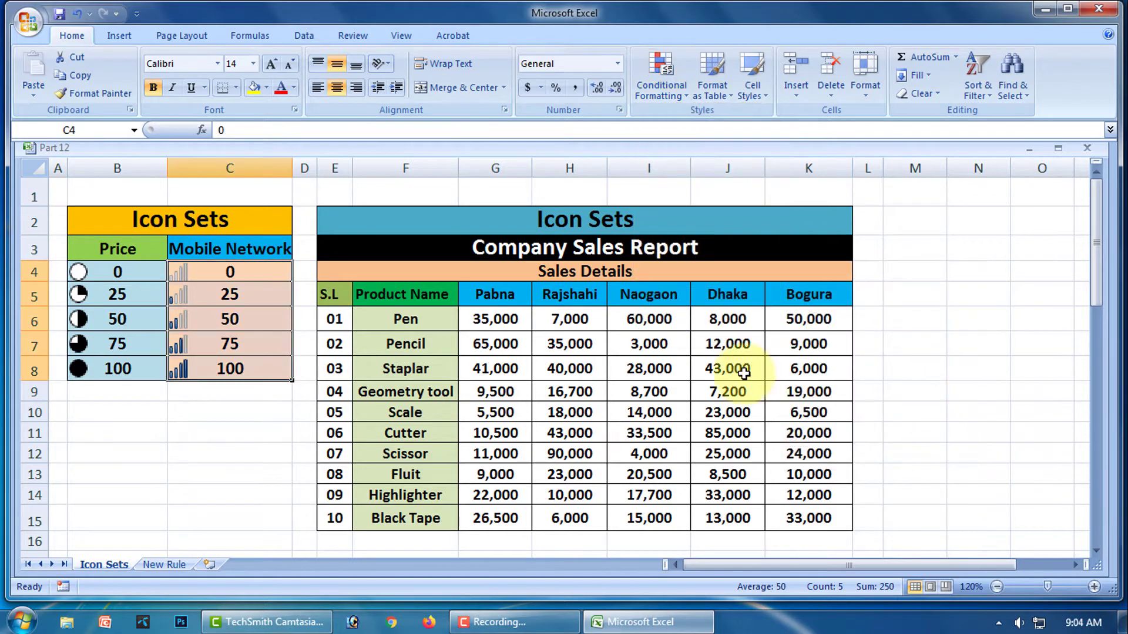
click(221, 429)
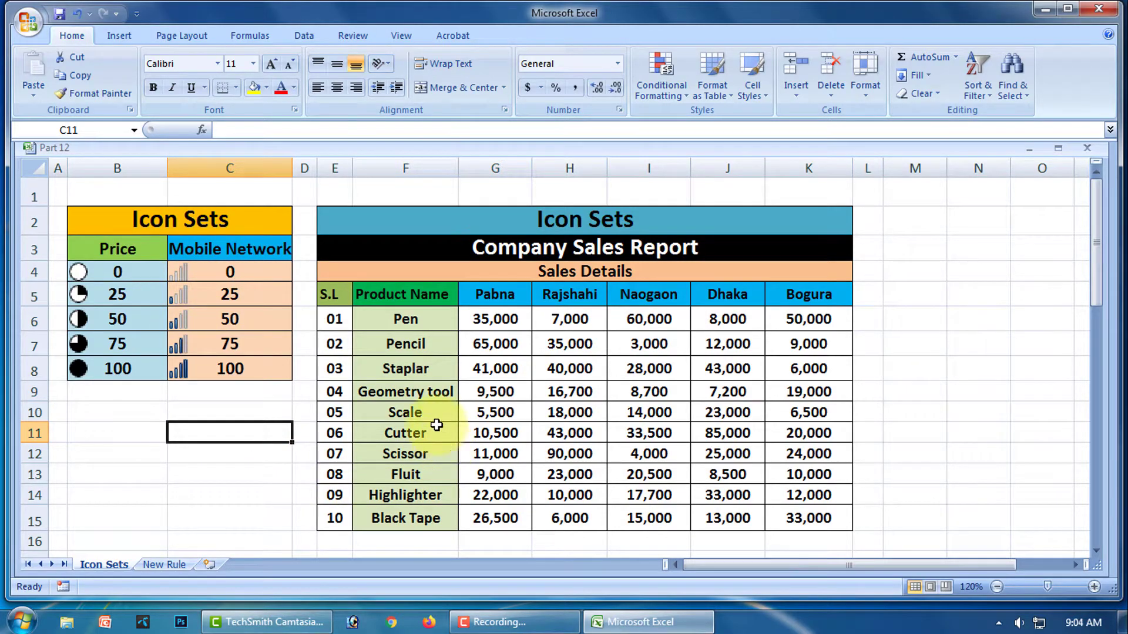
click(993, 376)
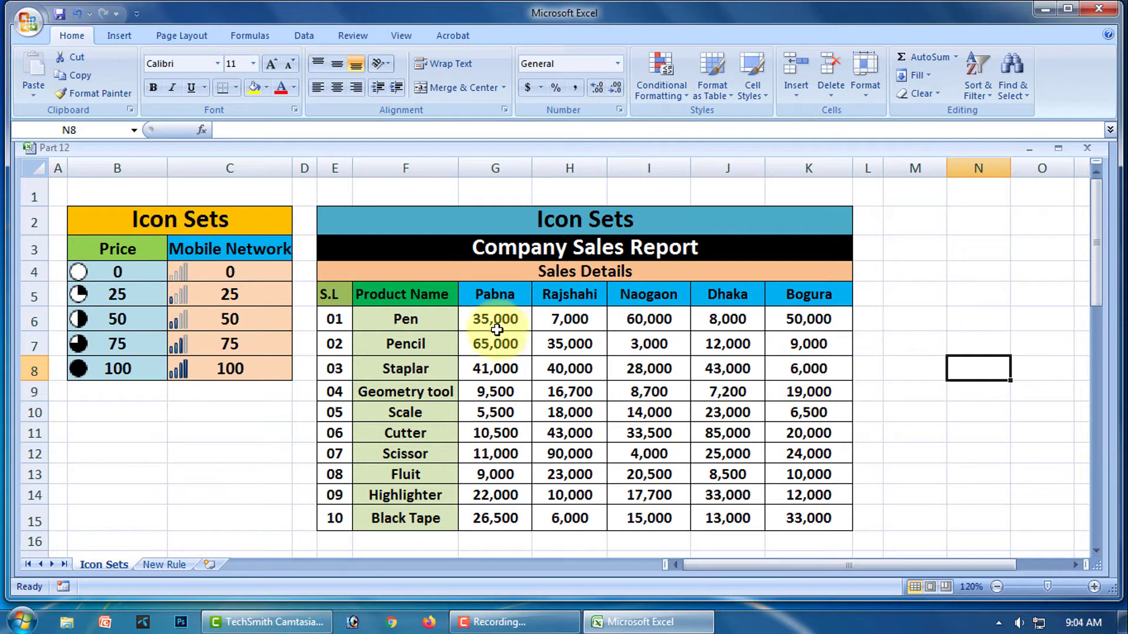
- Apply the uncircled check, exclamation mark and cross icon set to the sales figures in G6:K15, and dismiss the Windows color scheme prompt
drag(494, 319, 808, 522)
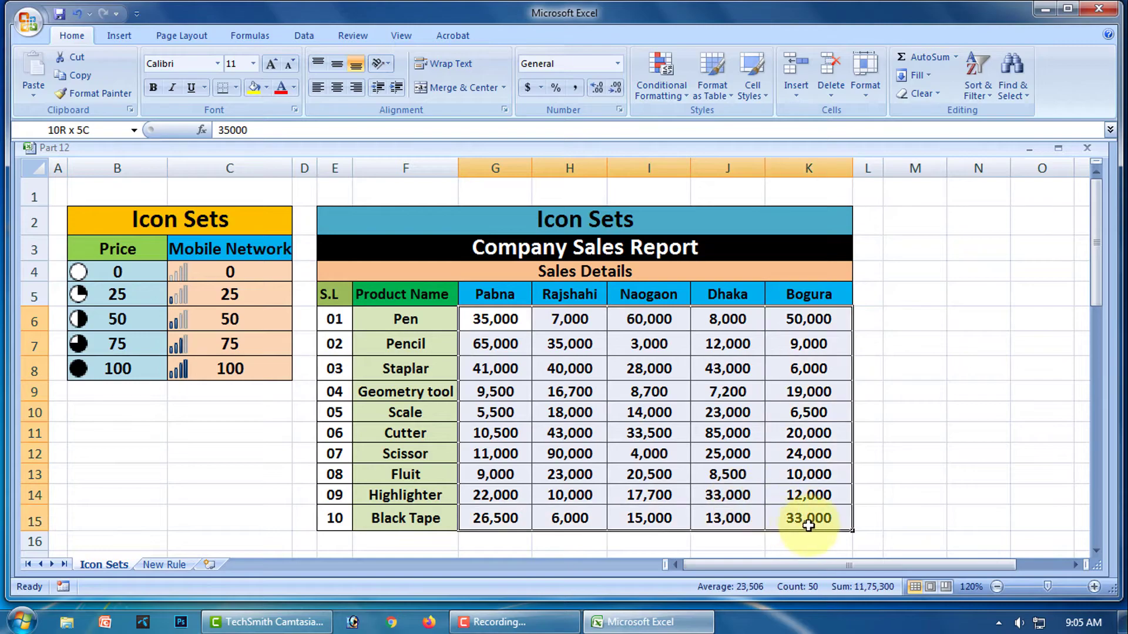
click(684, 103)
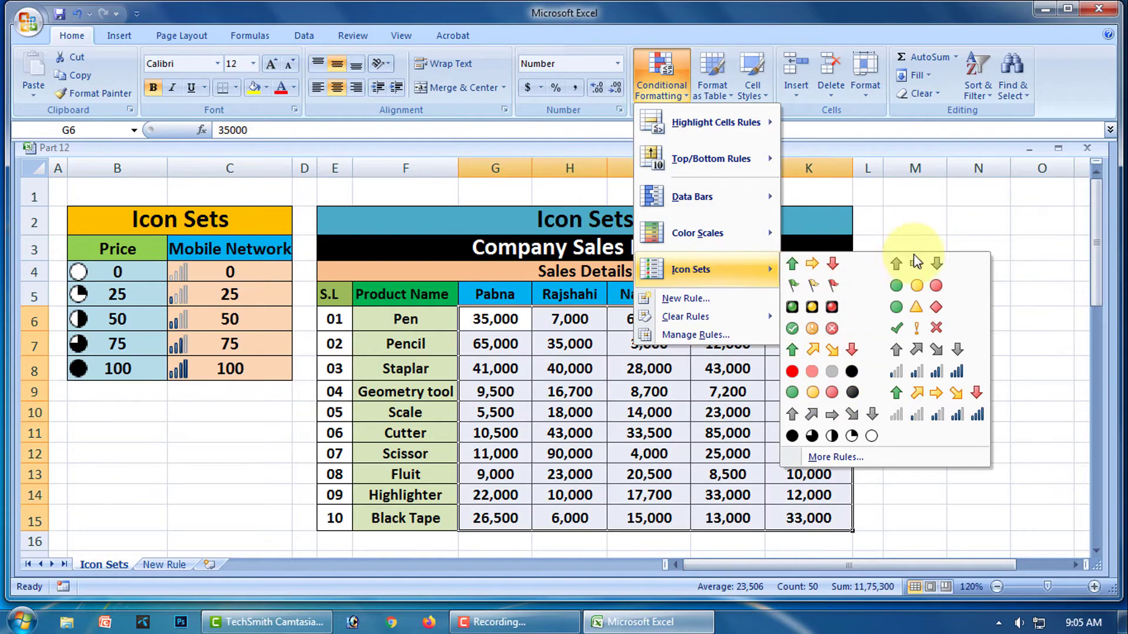
click(928, 335)
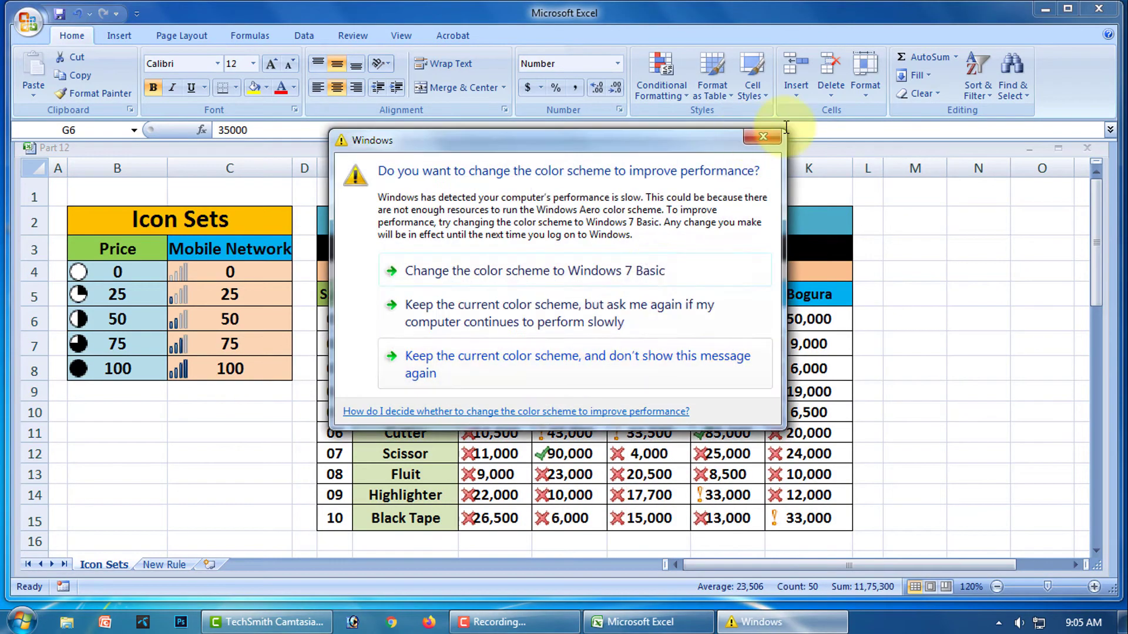
click(769, 138)
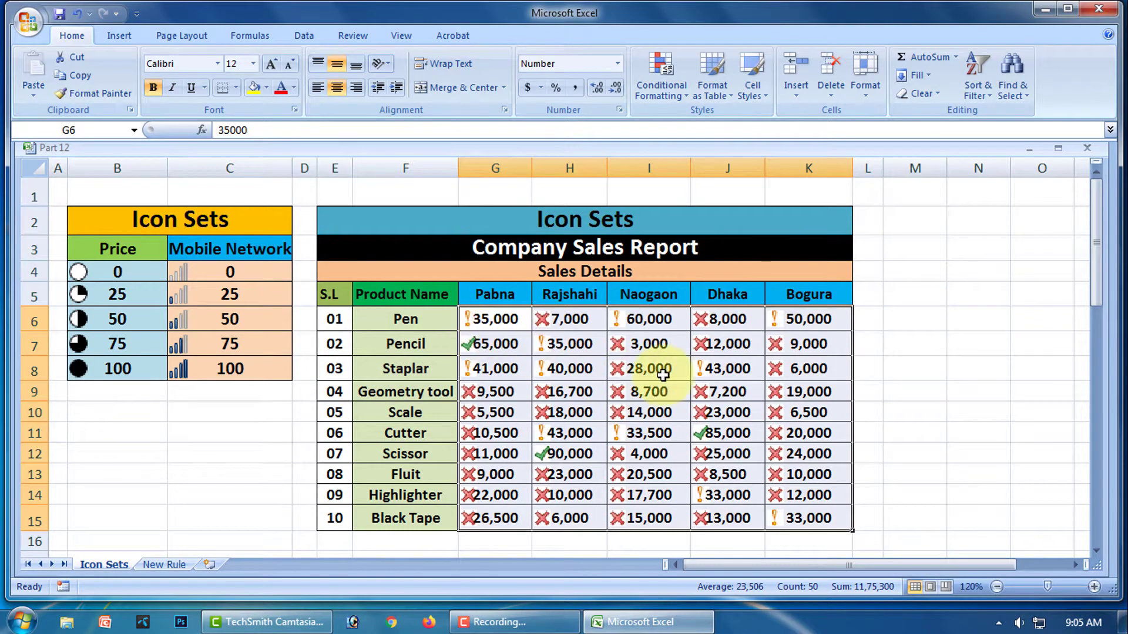
- Clear the conditional formatting rules from only the sales figures in G6:K15
drag(492, 318, 822, 514)
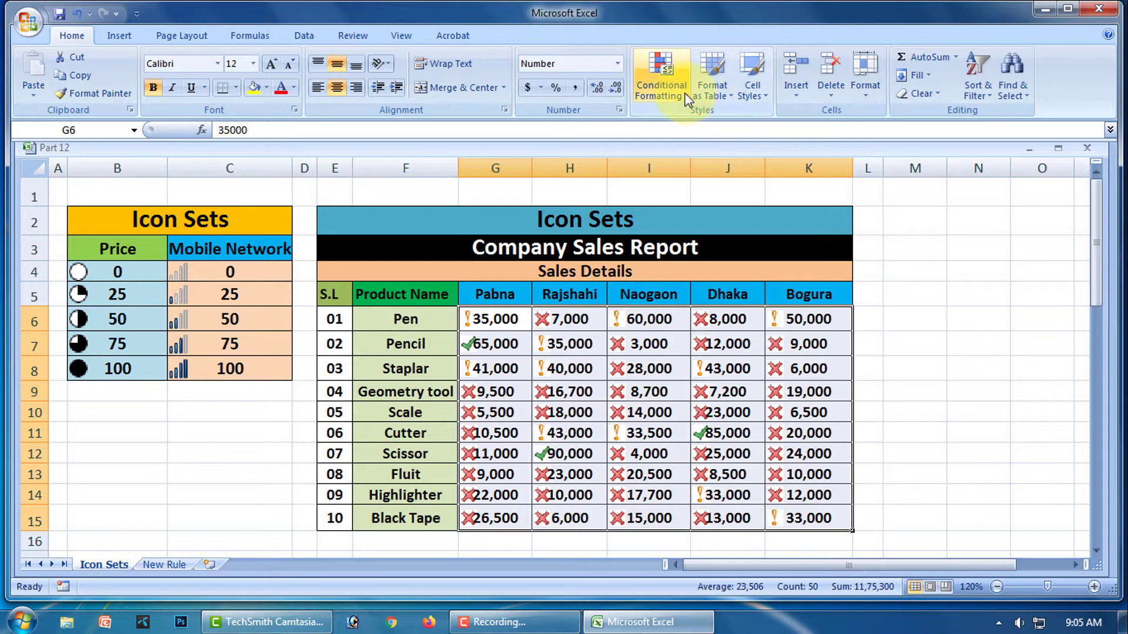
click(661, 74)
mouse_move(709, 319)
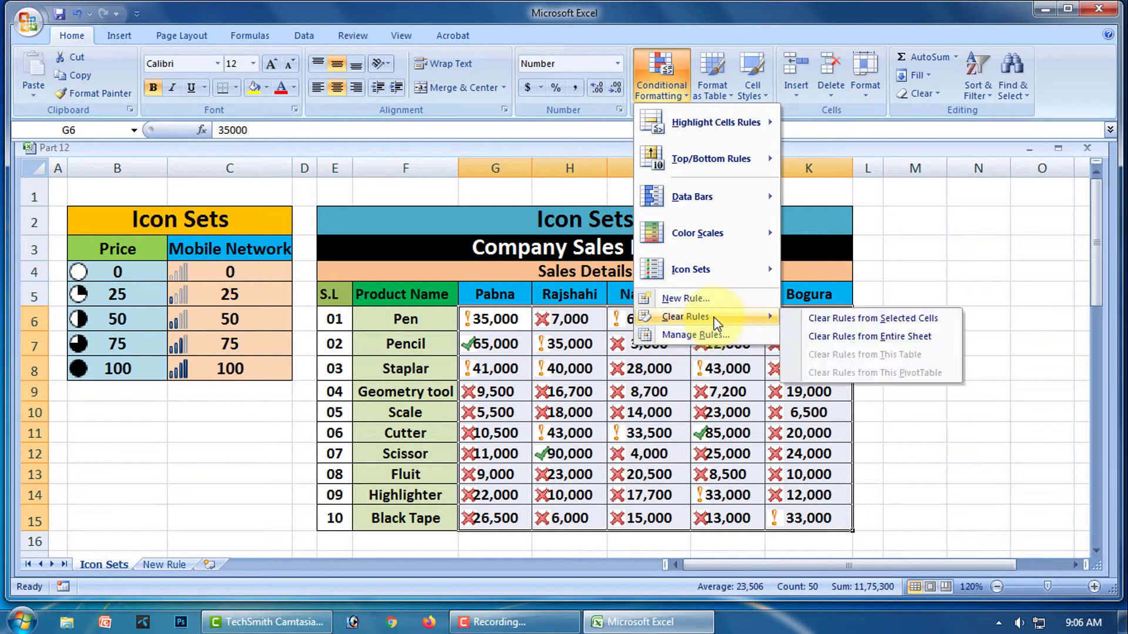
click(886, 317)
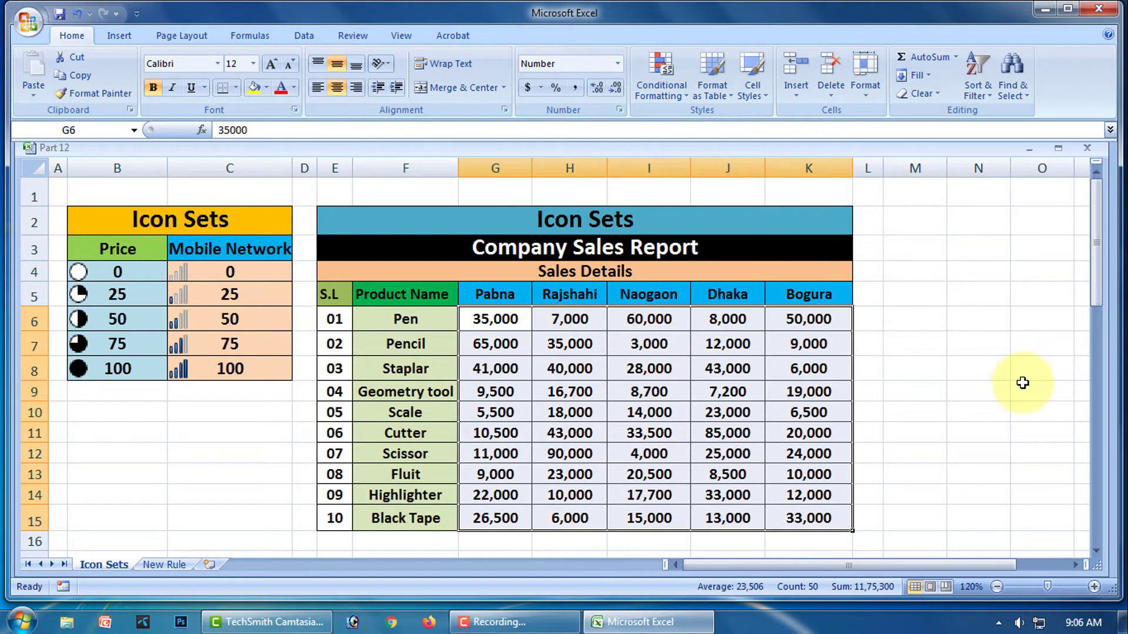
click(1023, 383)
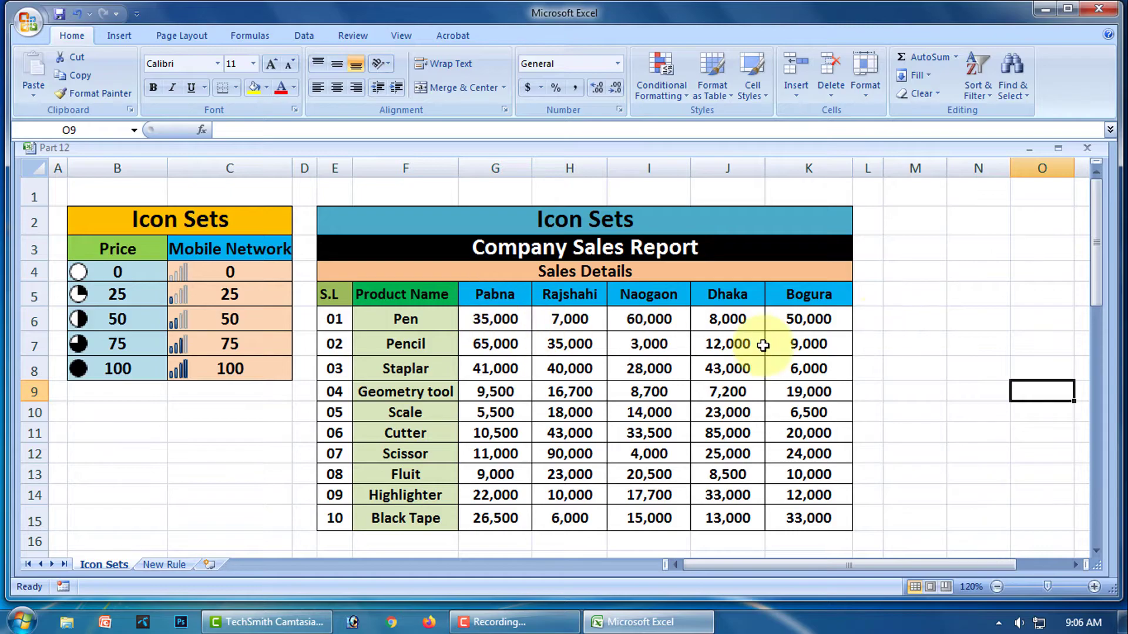
- Insert a blank column before Rajshahi and another before Naogaon in the sales report
right_click(569, 167)
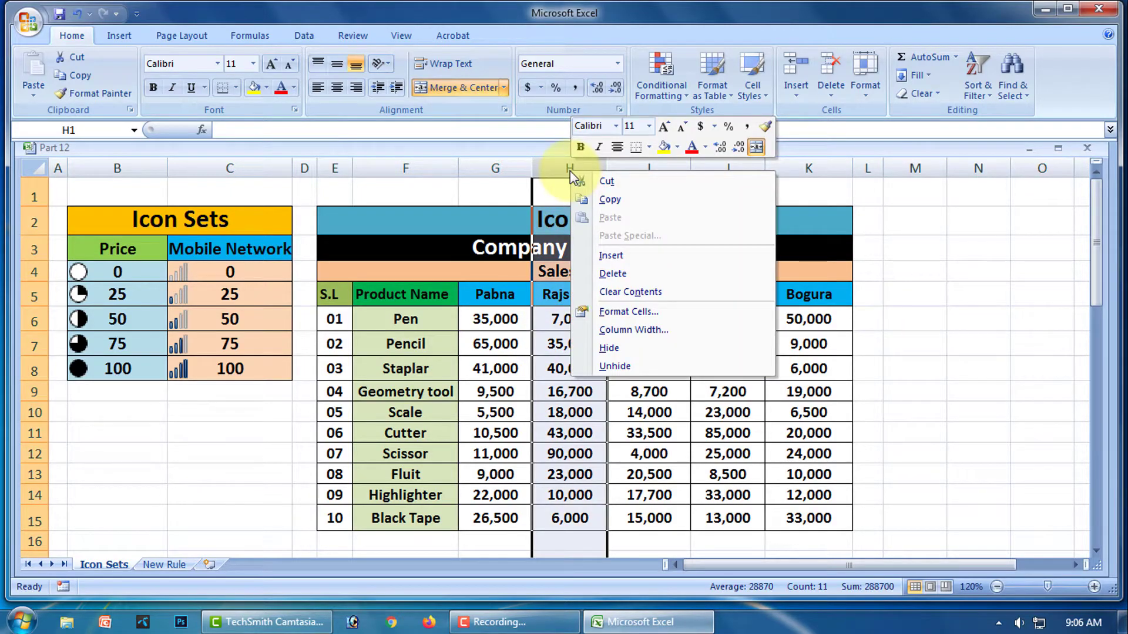
click(616, 257)
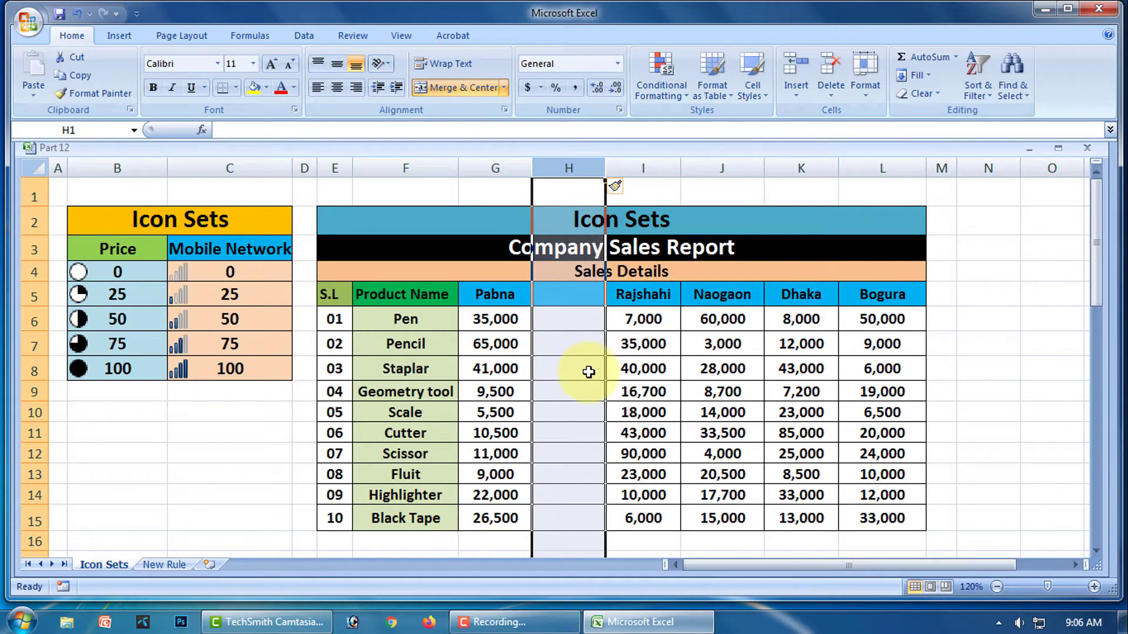
click(734, 167)
right_click(734, 167)
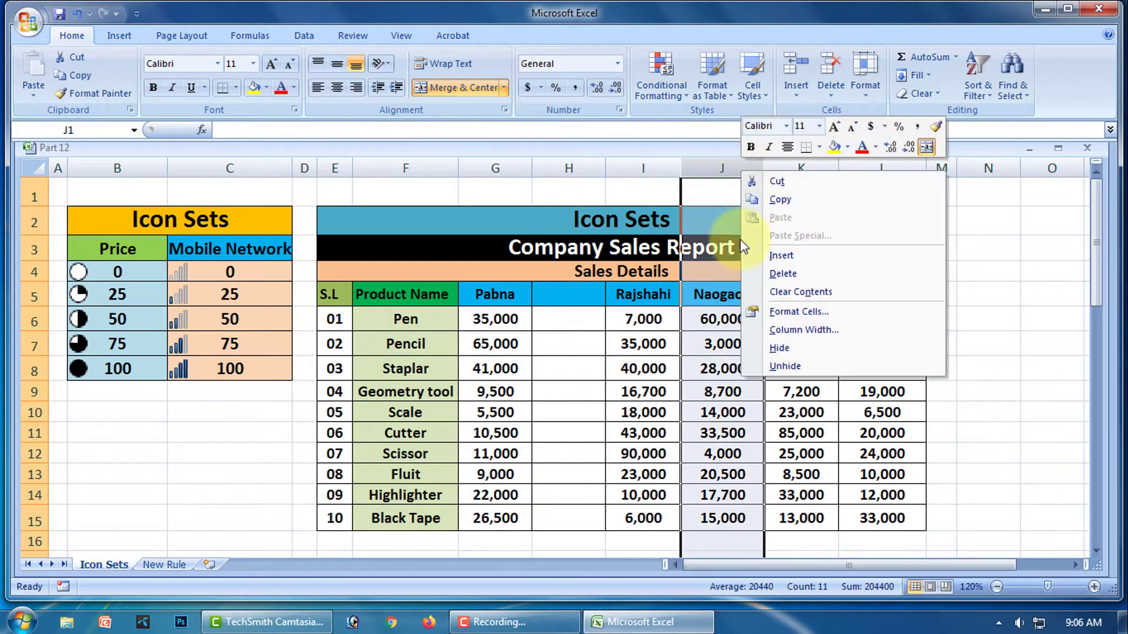
click(782, 255)
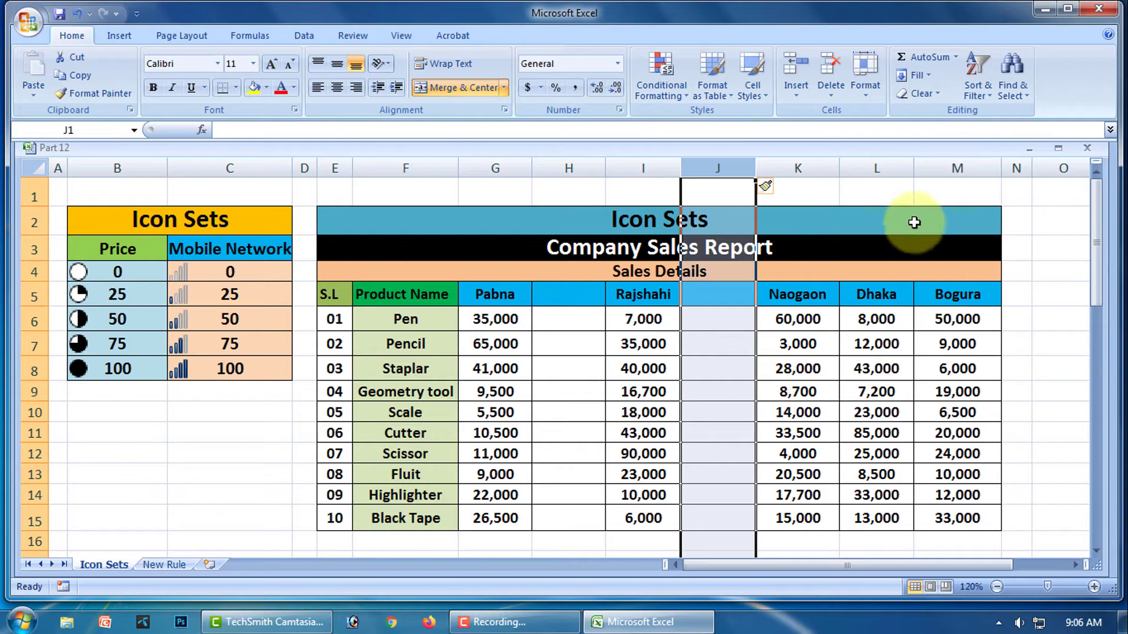
- Insert a blank column before Dhaka and another before Bogura in the sales report
click(885, 166)
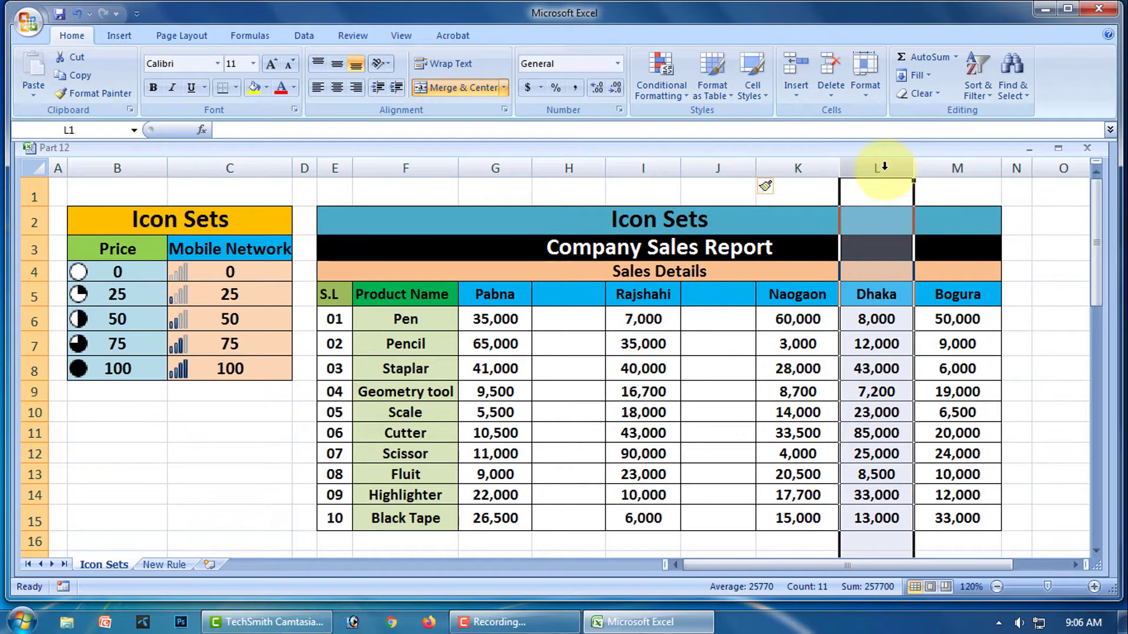
right_click(885, 166)
click(929, 255)
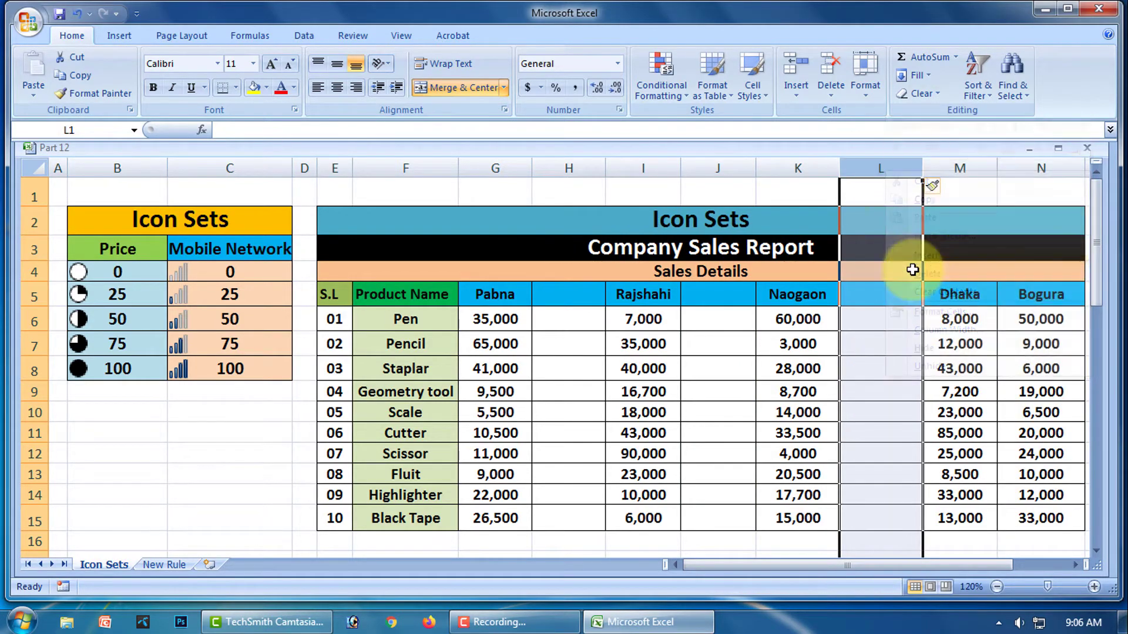
drag(932, 567, 1006, 547)
click(924, 169)
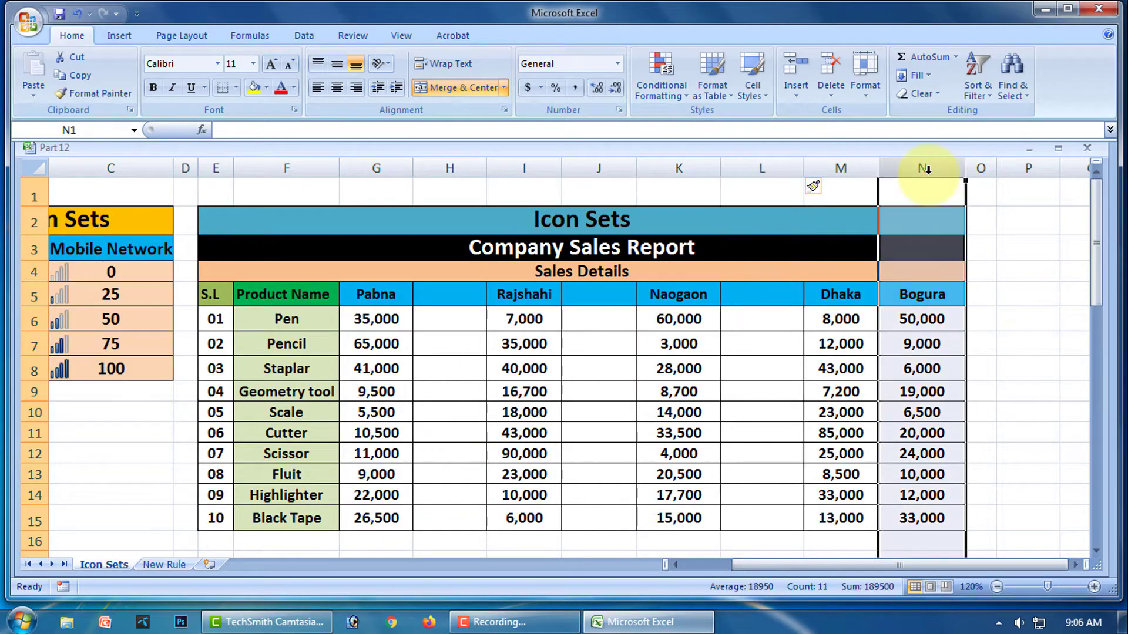
right_click(924, 171)
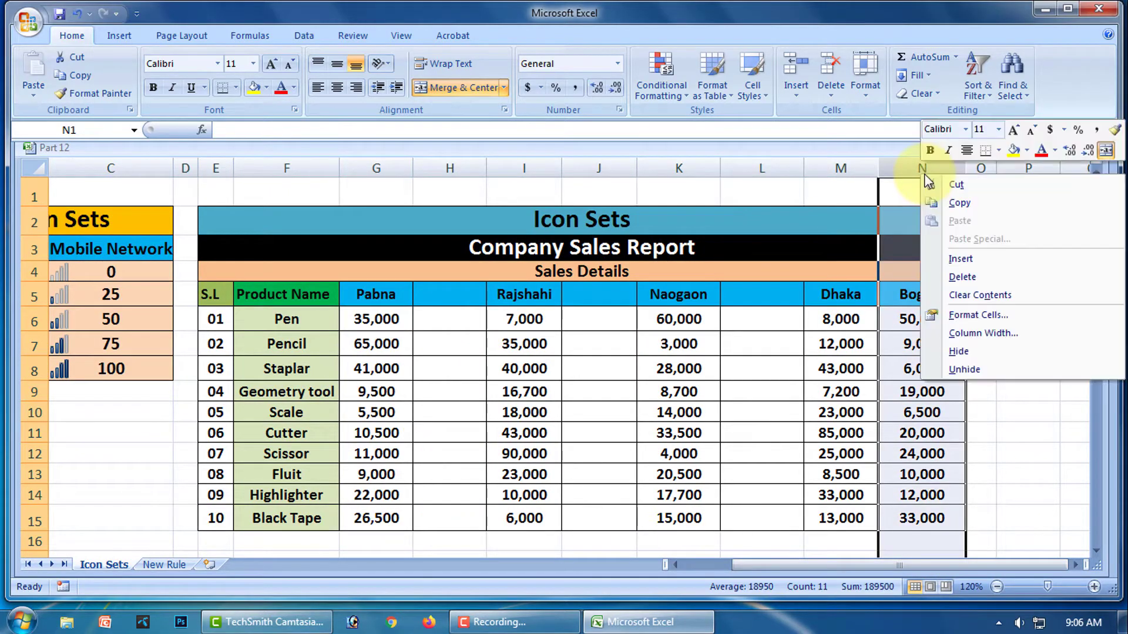
click(960, 259)
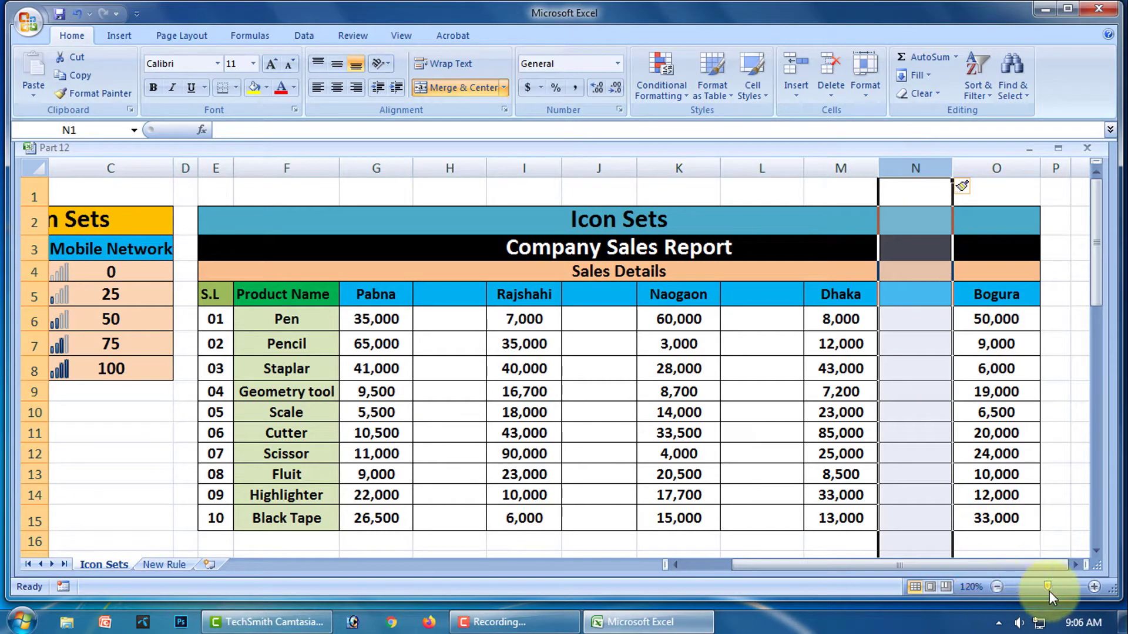
- Insert a blank column directly after Bogura, at column P
drag(890, 558, 889, 556)
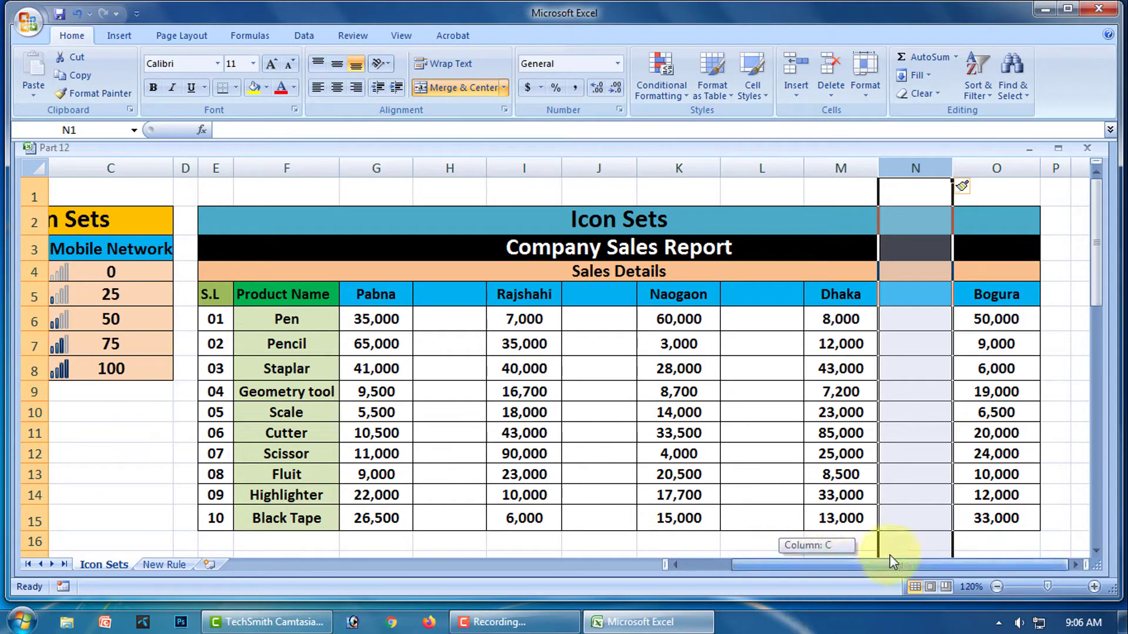
click(1055, 168)
right_click(1055, 171)
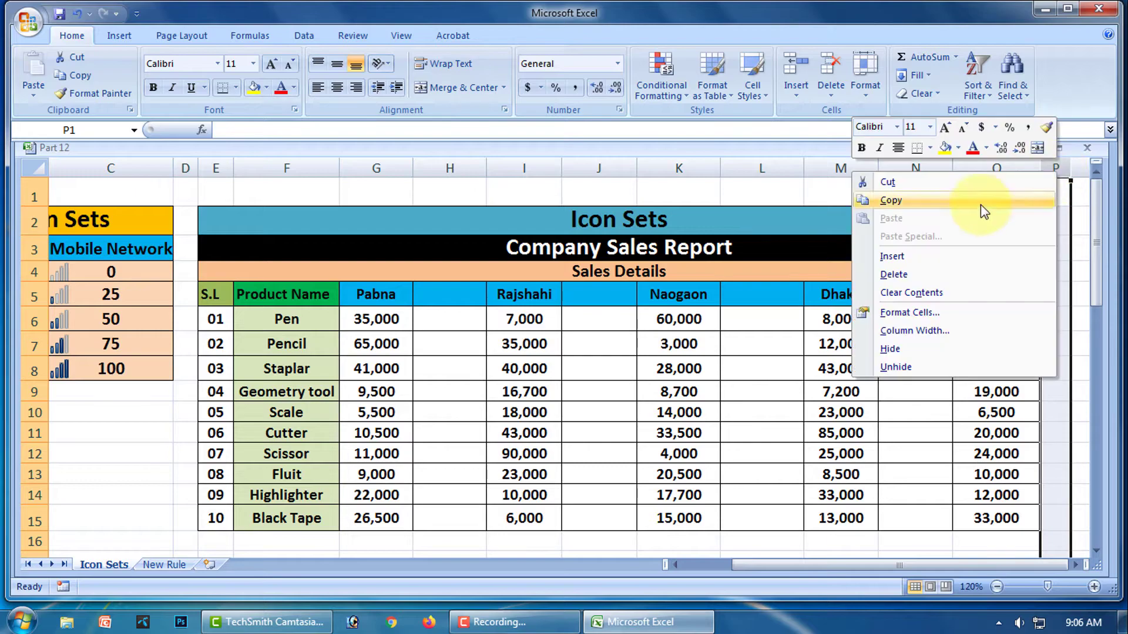
click(914, 256)
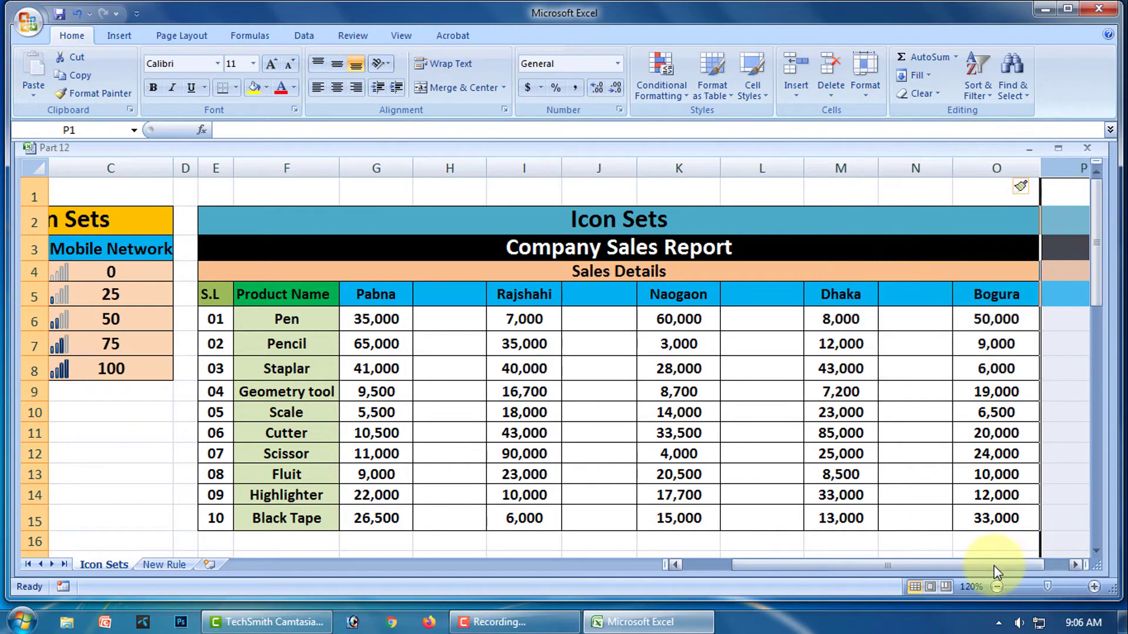
drag(995, 568, 1024, 555)
click(1051, 385)
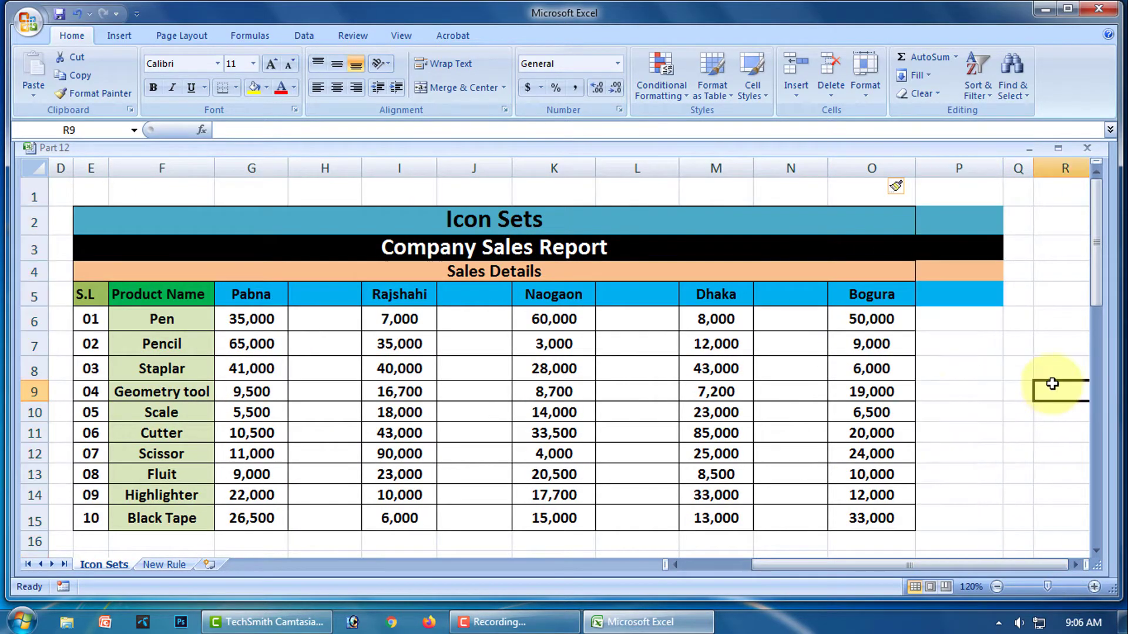
- Apply all borders to the new column beside Bogura, cells P2:P15
drag(939, 222, 959, 520)
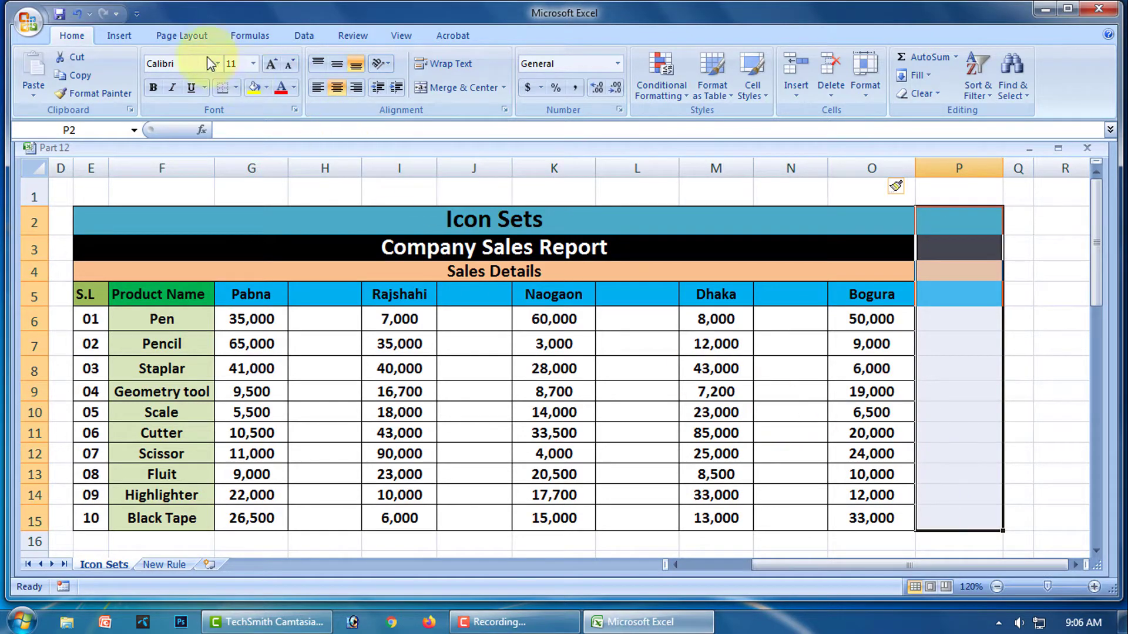
click(235, 86)
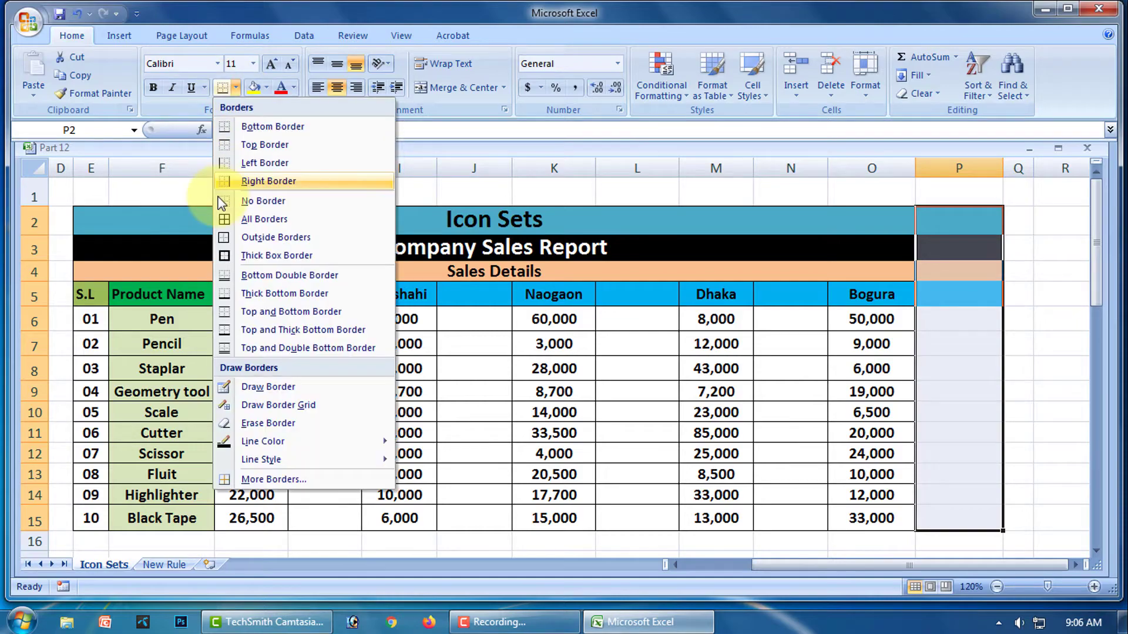
click(262, 219)
click(1040, 346)
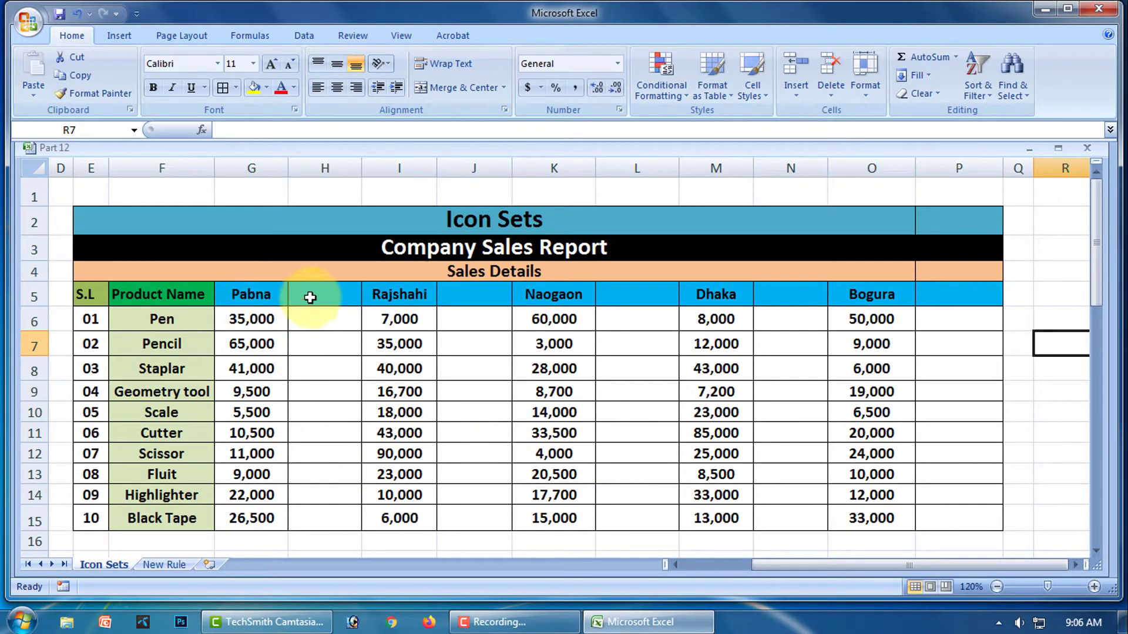
- Merge and center the Pabna, Rajshahi and Naogaon headers in row 5, each with the blank cell beside it
drag(266, 296, 320, 297)
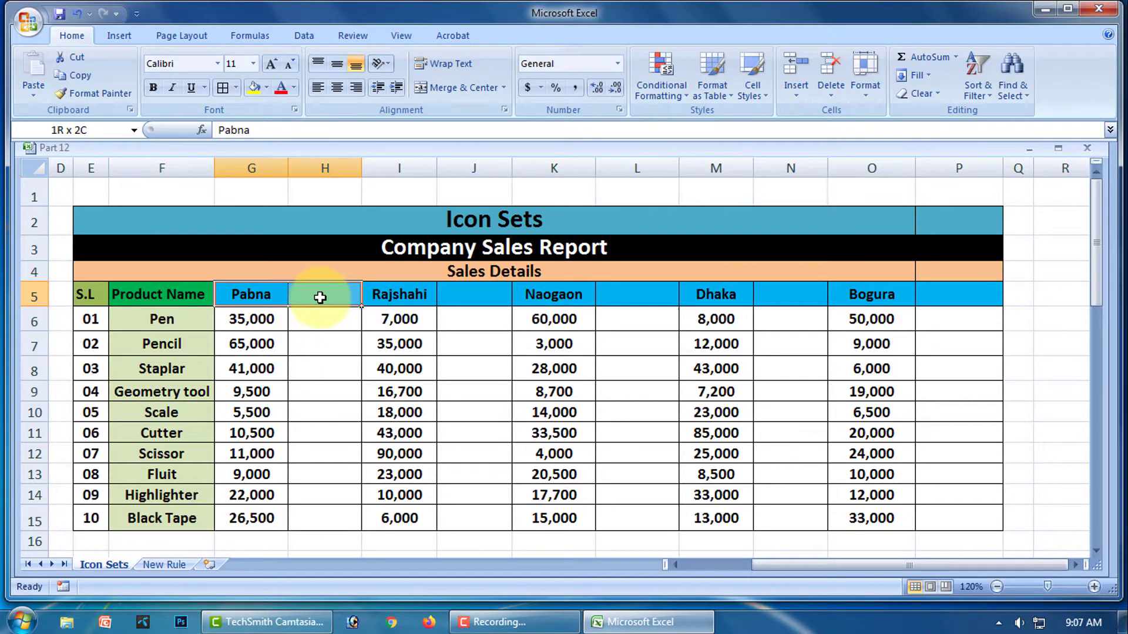
click(447, 87)
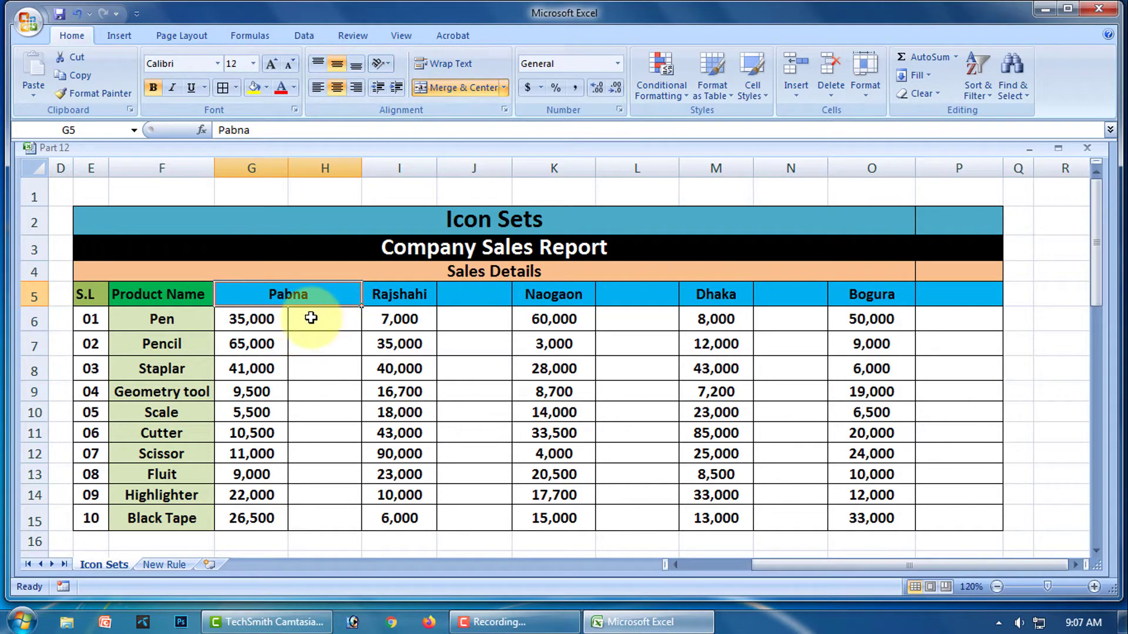
drag(420, 293, 479, 295)
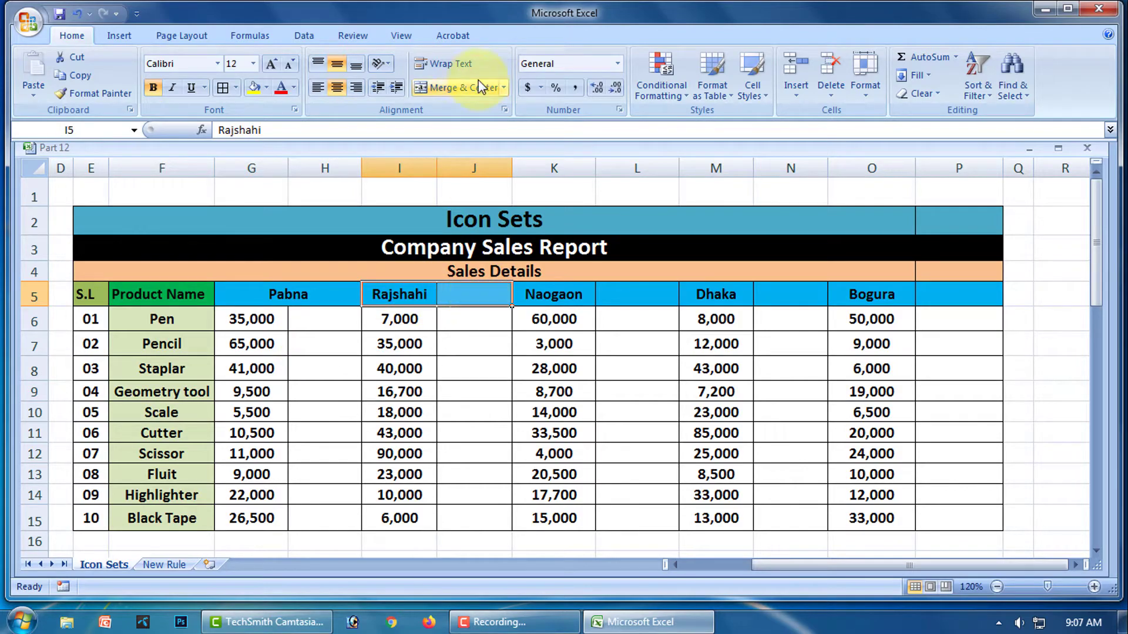
click(464, 86)
click(590, 297)
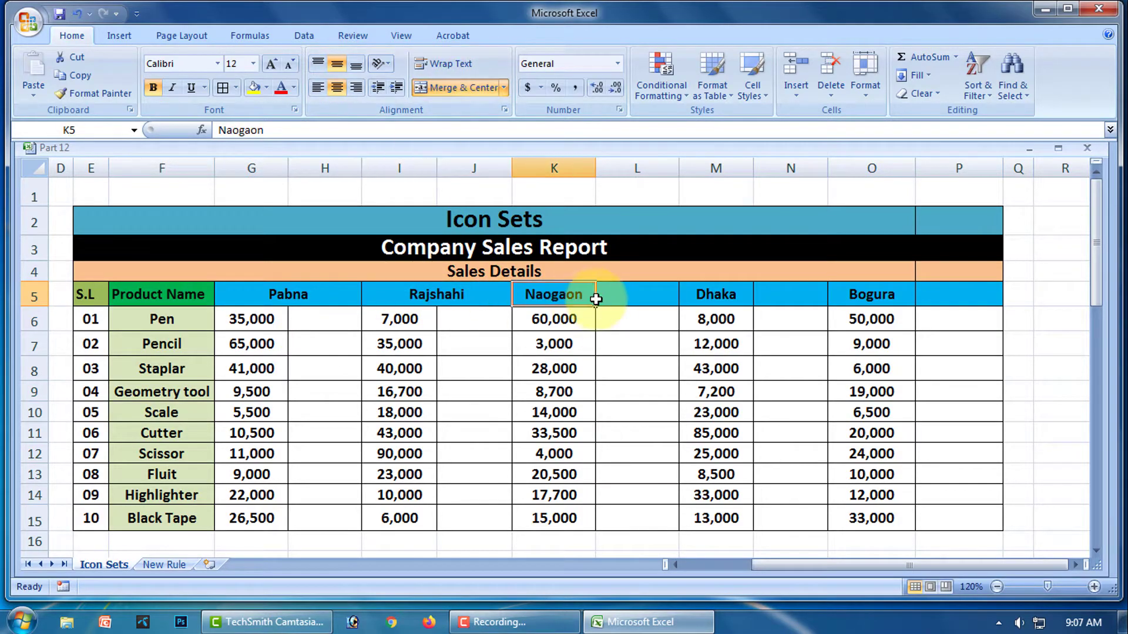
drag(595, 299, 638, 301)
click(461, 87)
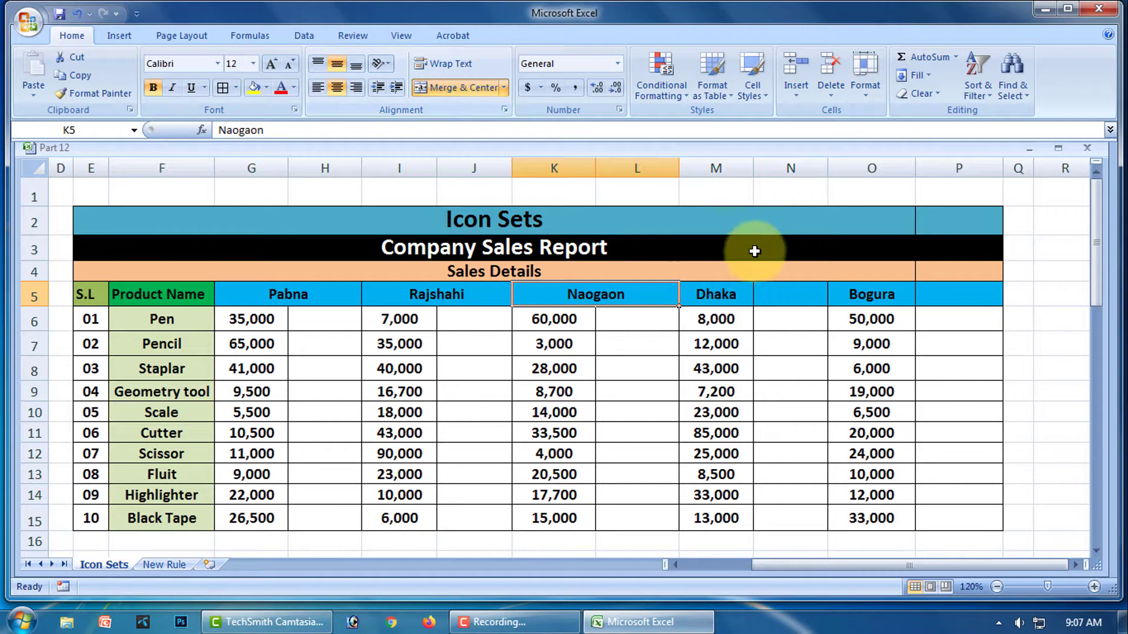
- Merge and center the Dhaka header across M5:N5 and the Bogura header across O5:P5
drag(723, 294, 768, 295)
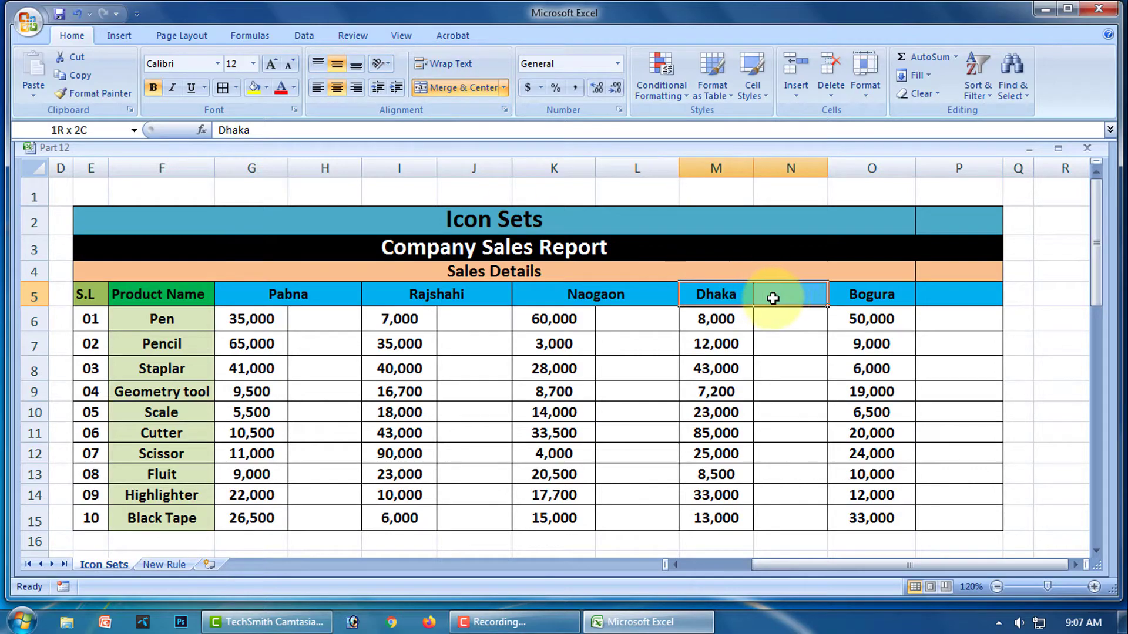
click(438, 89)
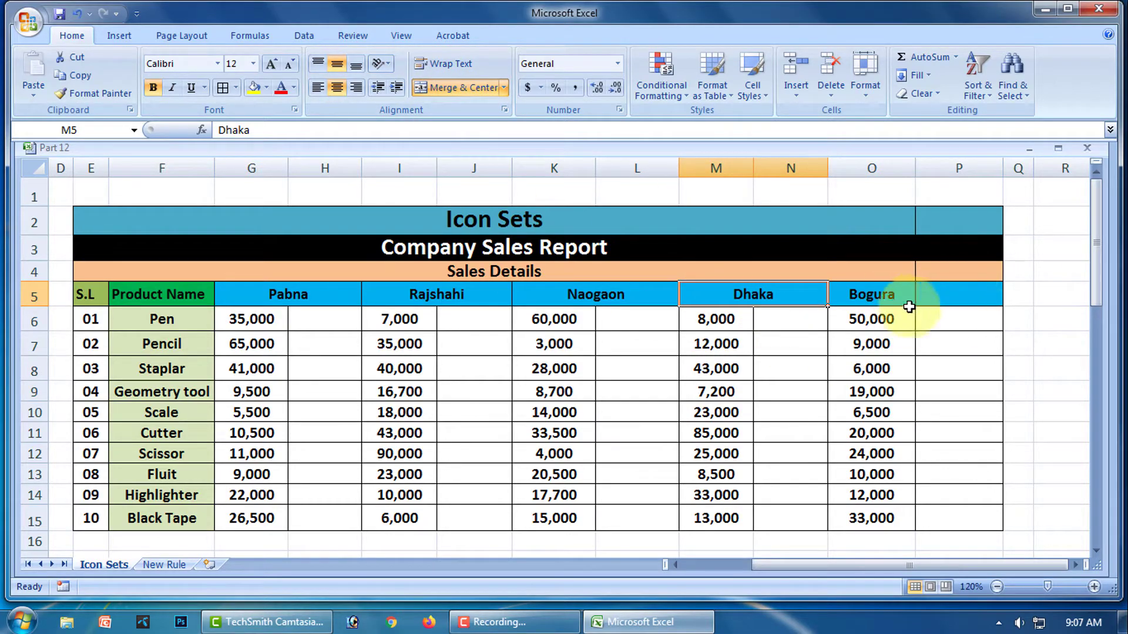
drag(871, 297, 927, 296)
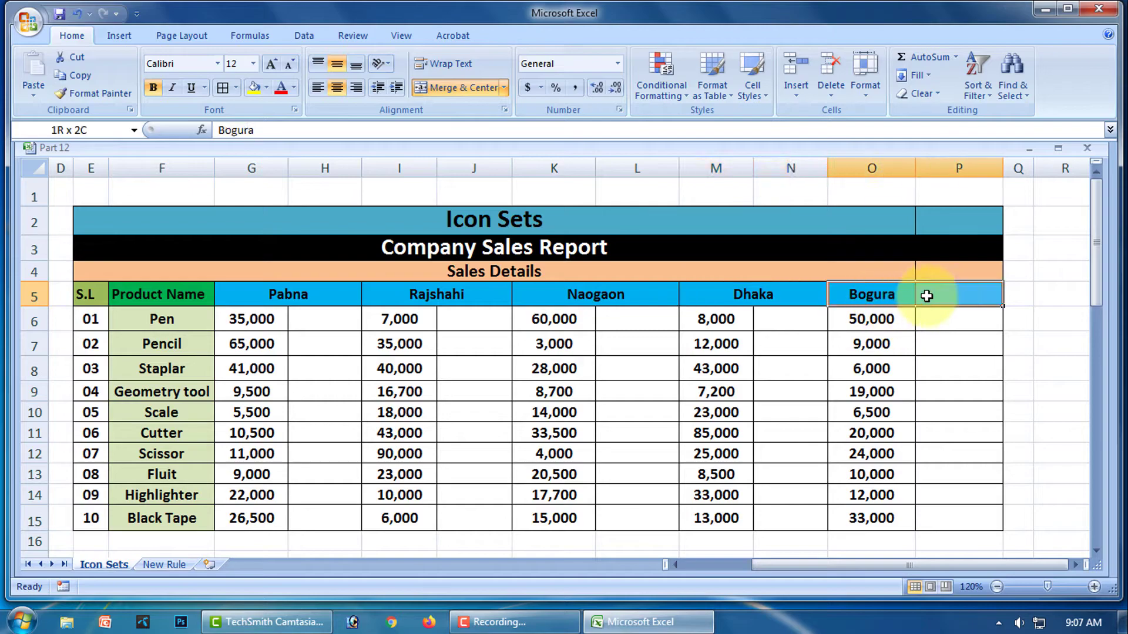
click(454, 88)
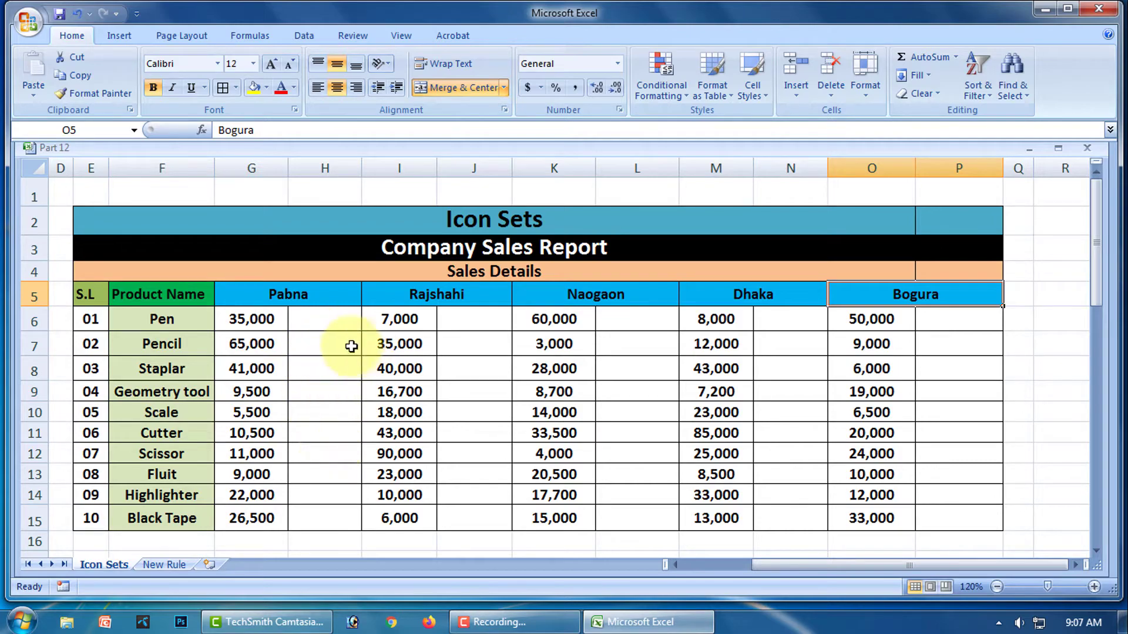
- Enter the formula =G6 in H6 and fill it down to H15 to duplicate the Pabna figures
click(325, 321)
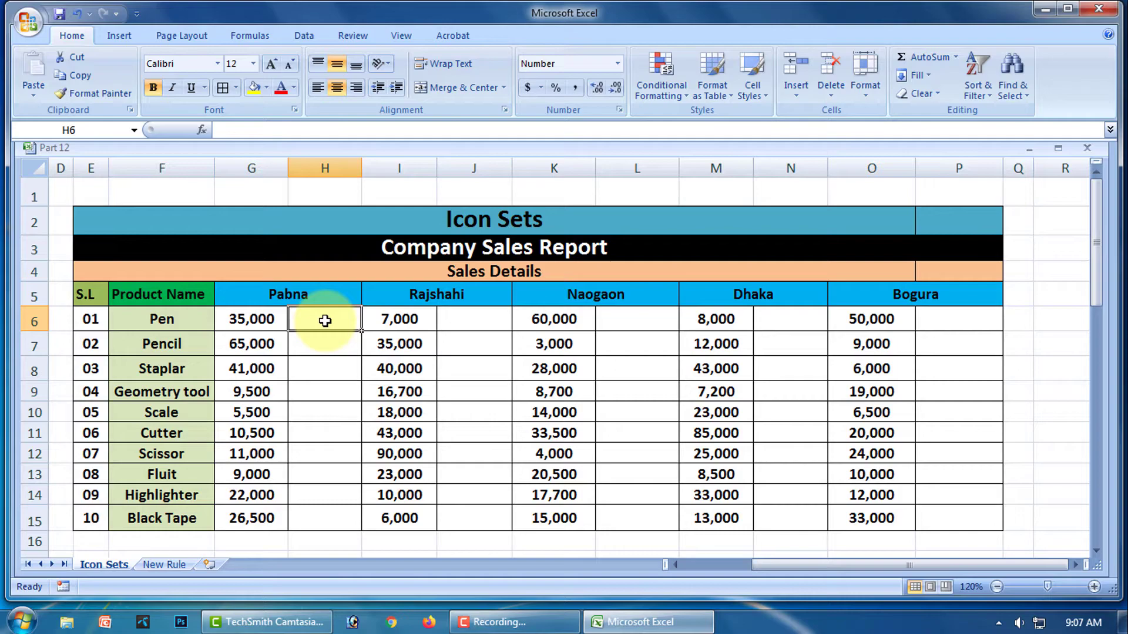
text(=)
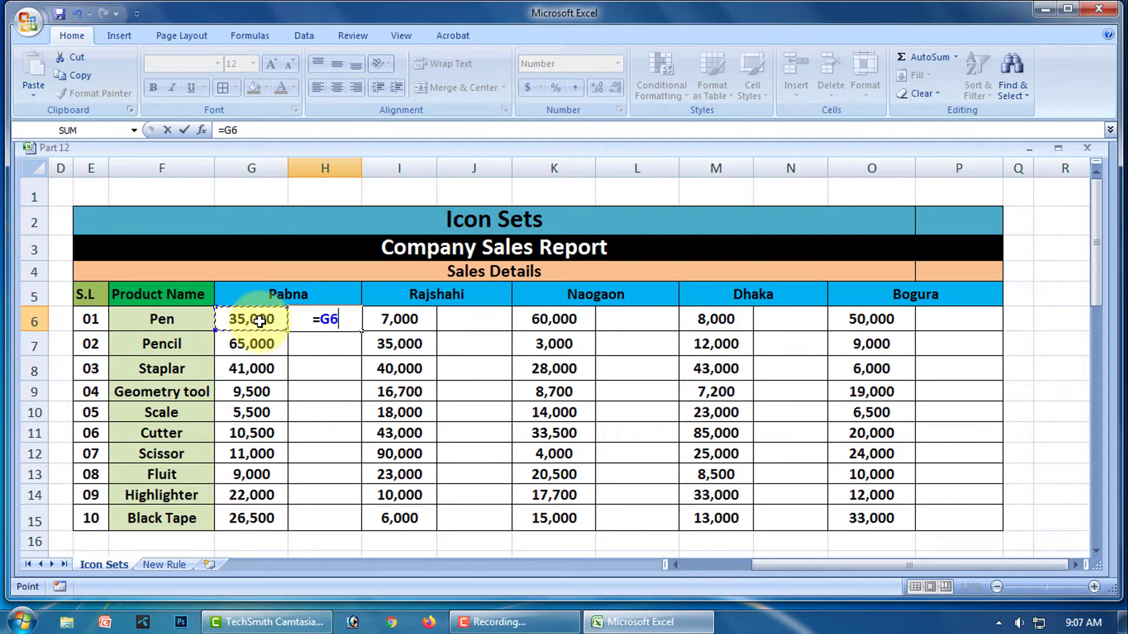
key(Return)
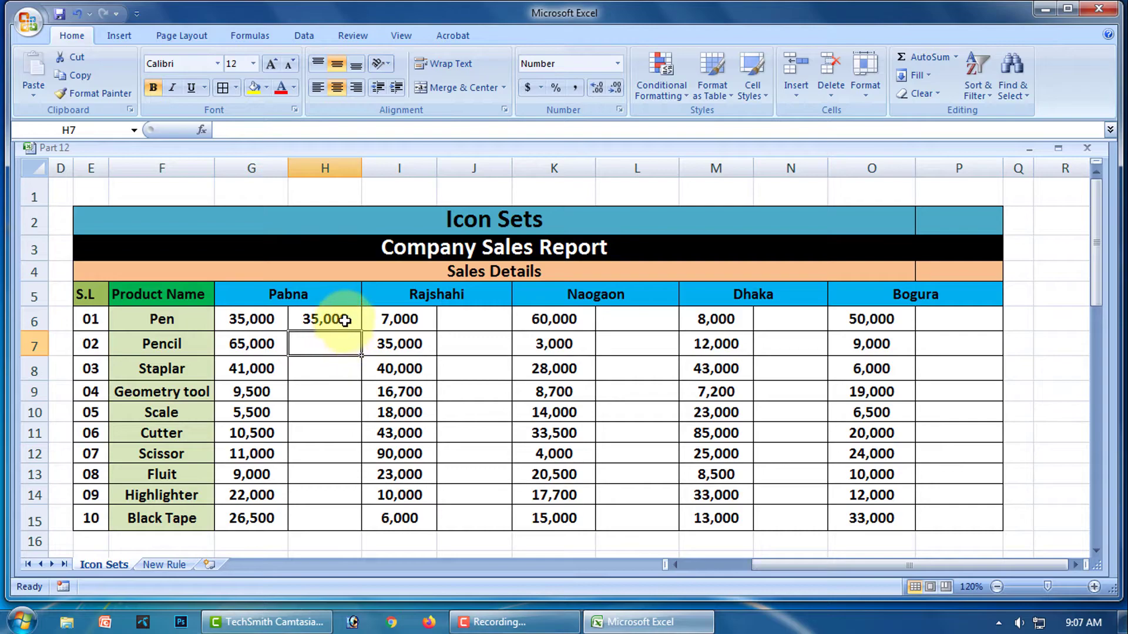
click(345, 320)
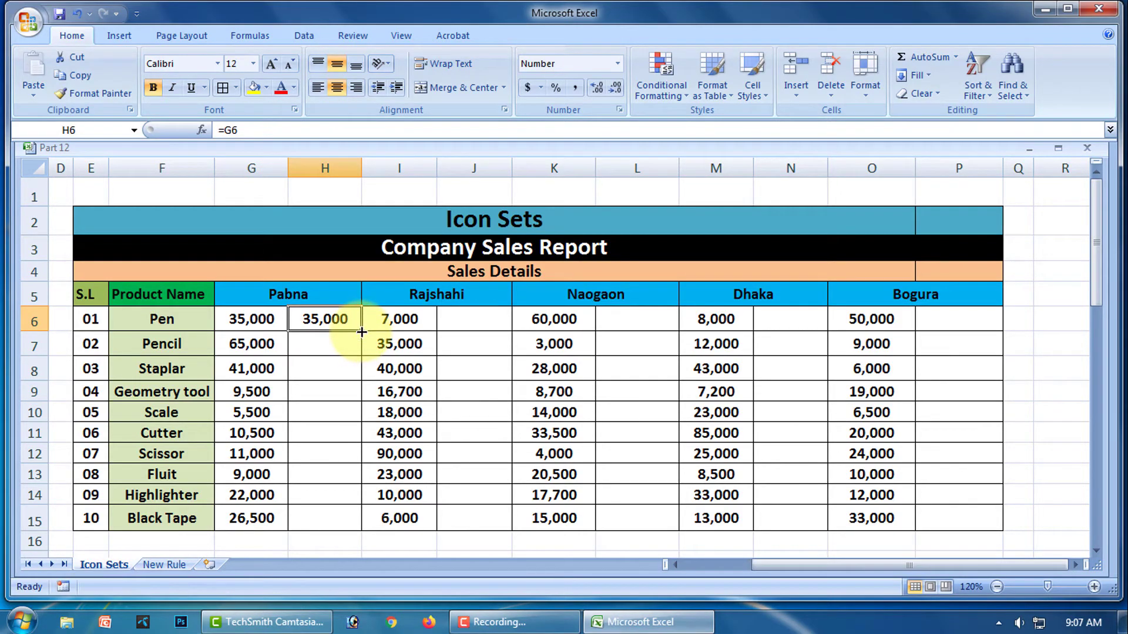
double_click(361, 333)
- Enter the formula =I6 in J6 and fill it down to J15 to duplicate the Rajshahi figures
click(465, 322)
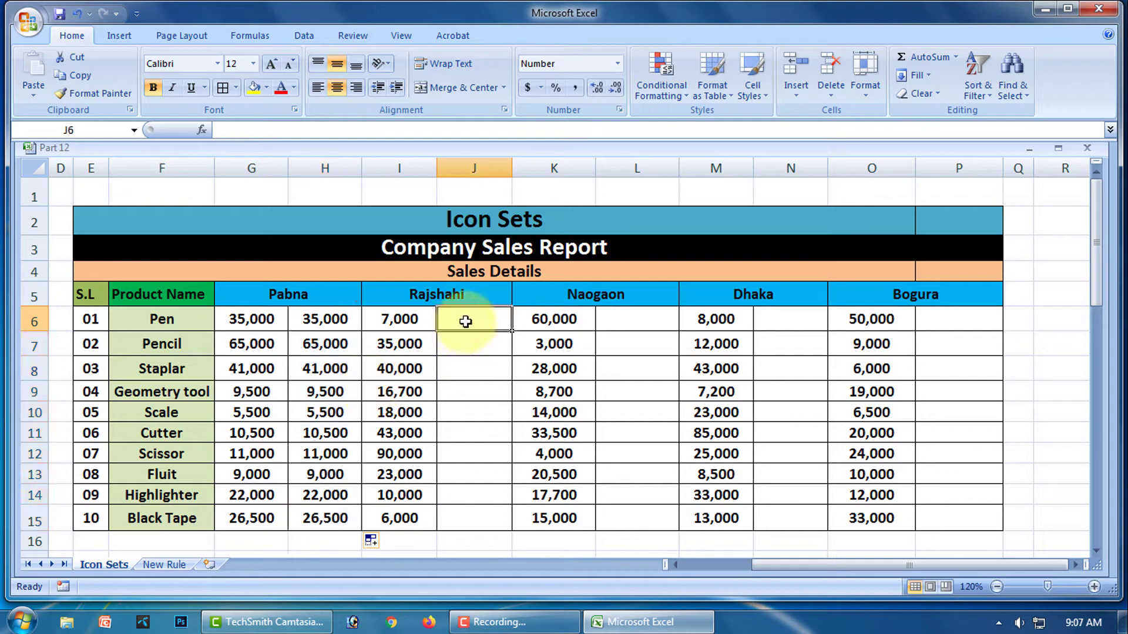
text(=)
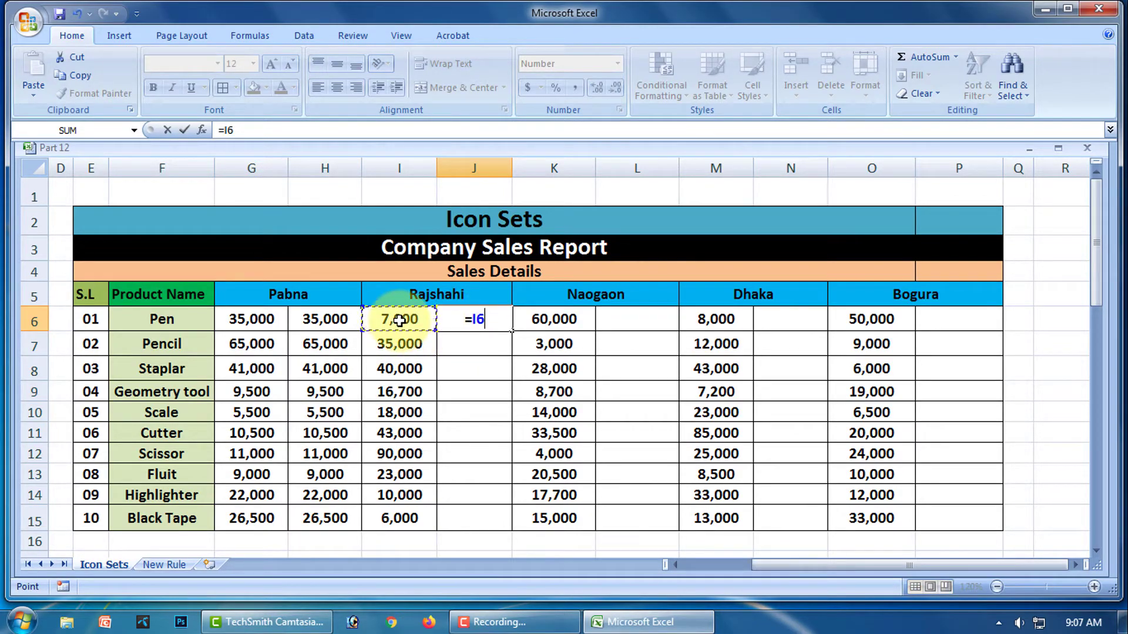
key(Return)
click(490, 322)
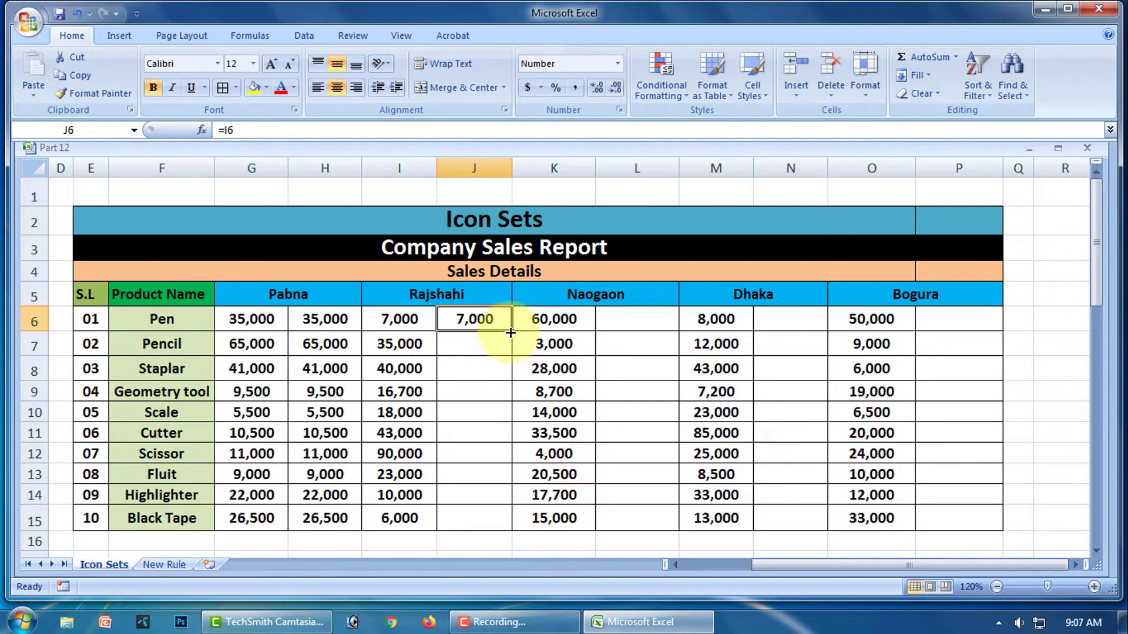
double_click(510, 332)
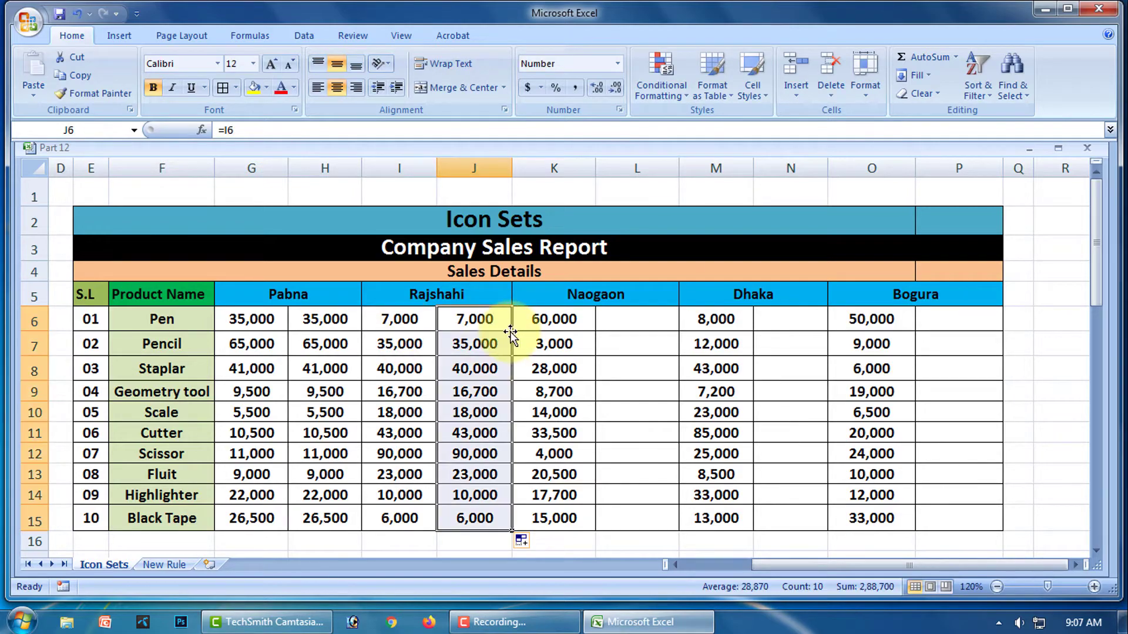
- Enter the formula =K6 in L6 and fill it down to L15 to duplicate the Naogaon figures
click(660, 319)
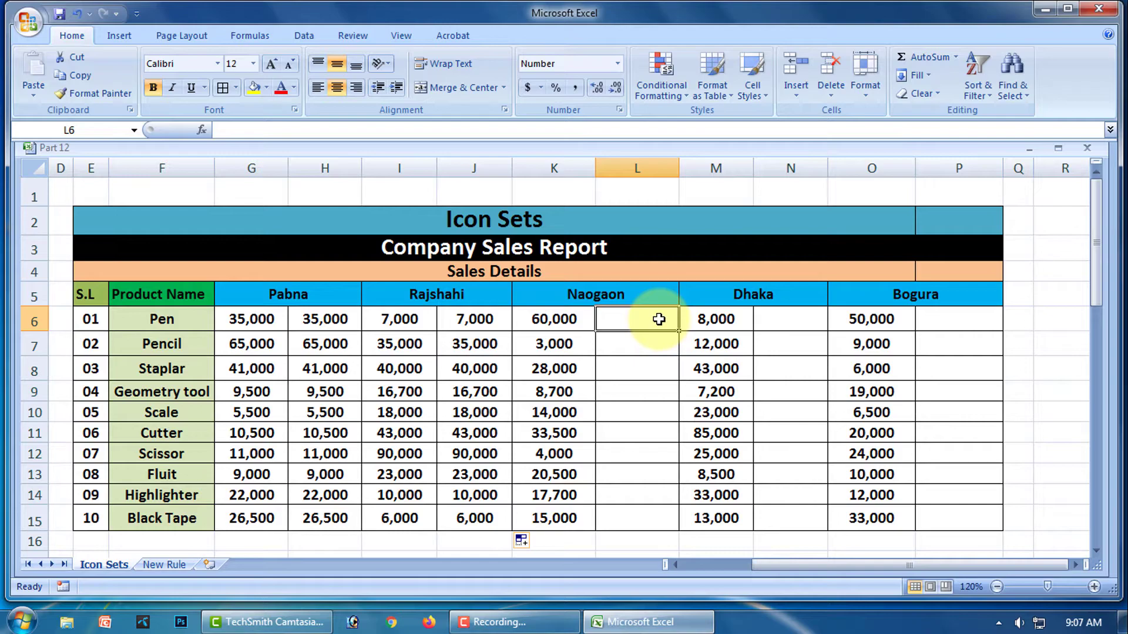
text(=)
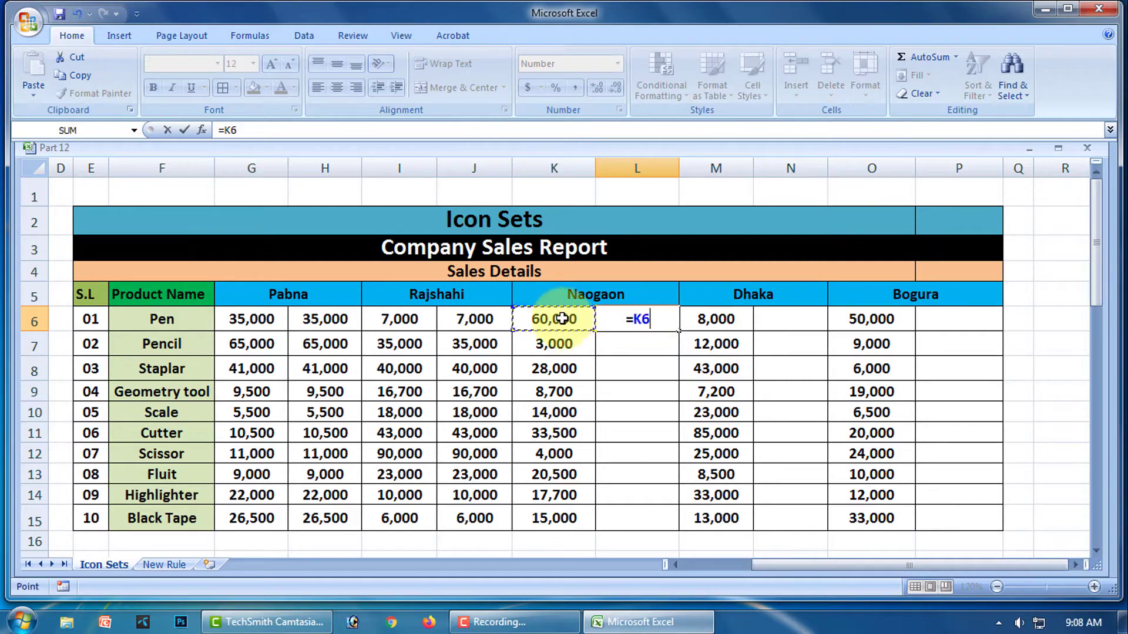
key(Return)
click(664, 320)
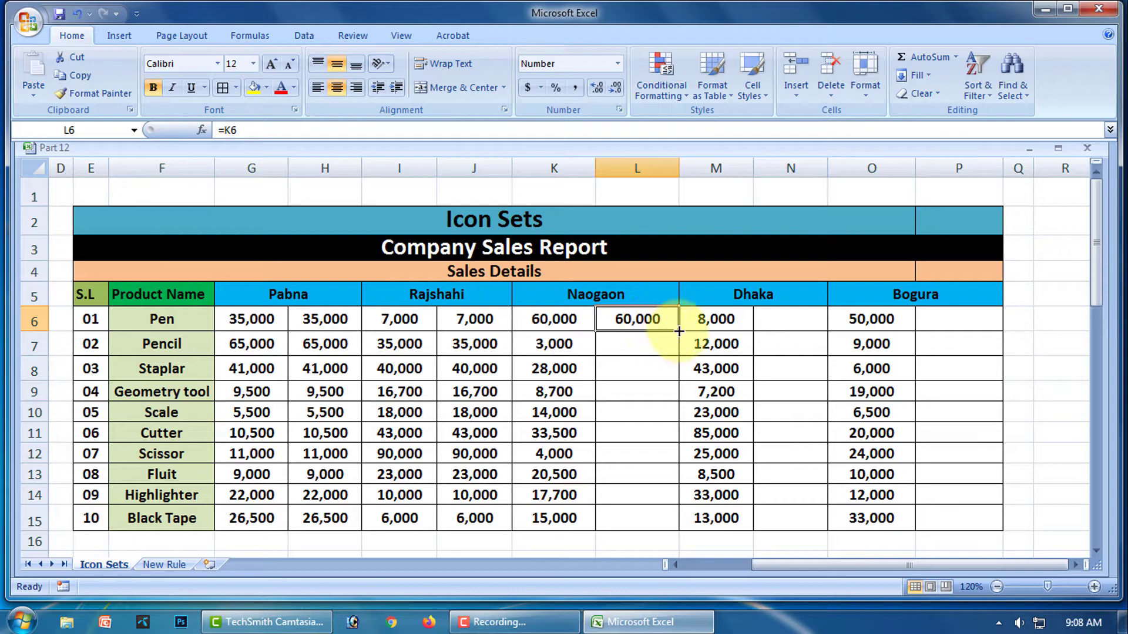
double_click(679, 331)
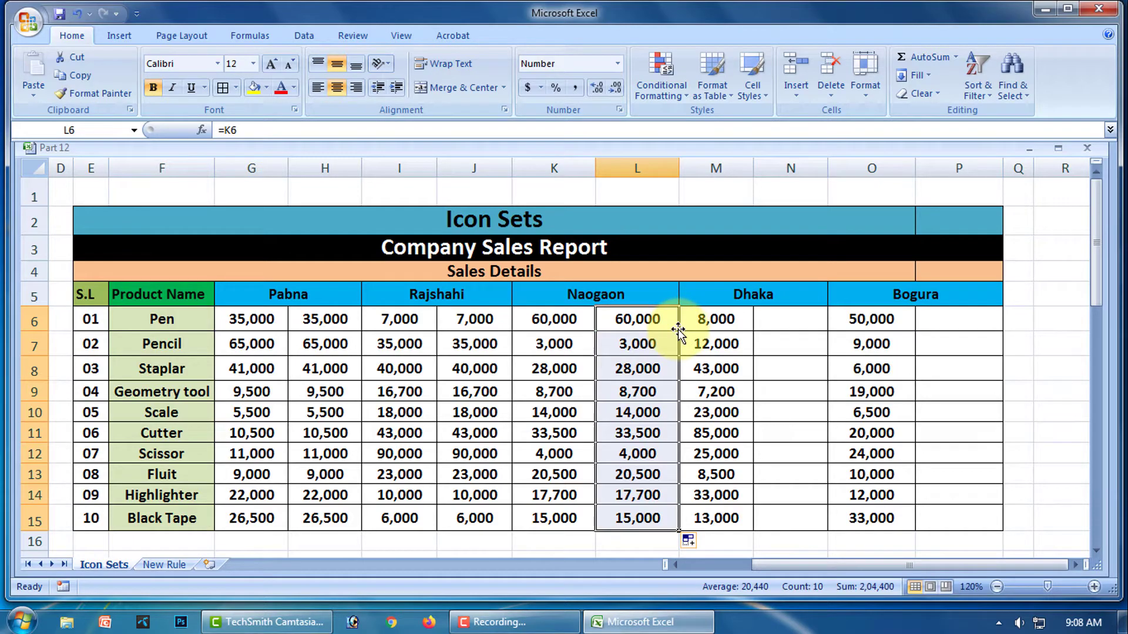
- Enter the formula =M6 in N6 and fill it down to N15 to duplicate the Dhaka figures
click(797, 318)
text(=)
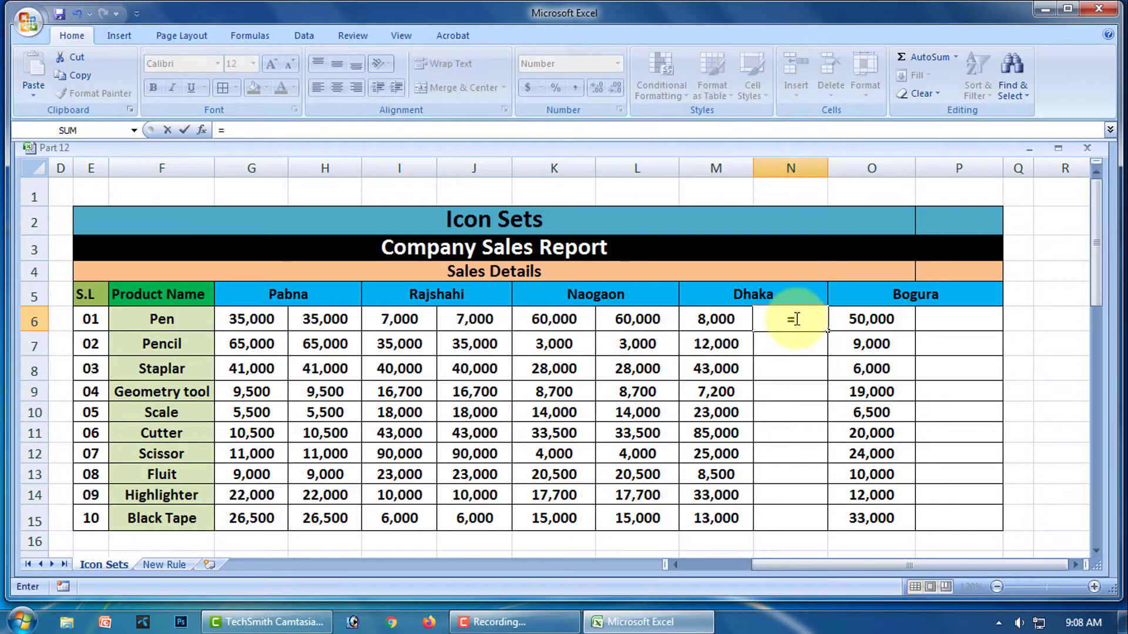
click(720, 324)
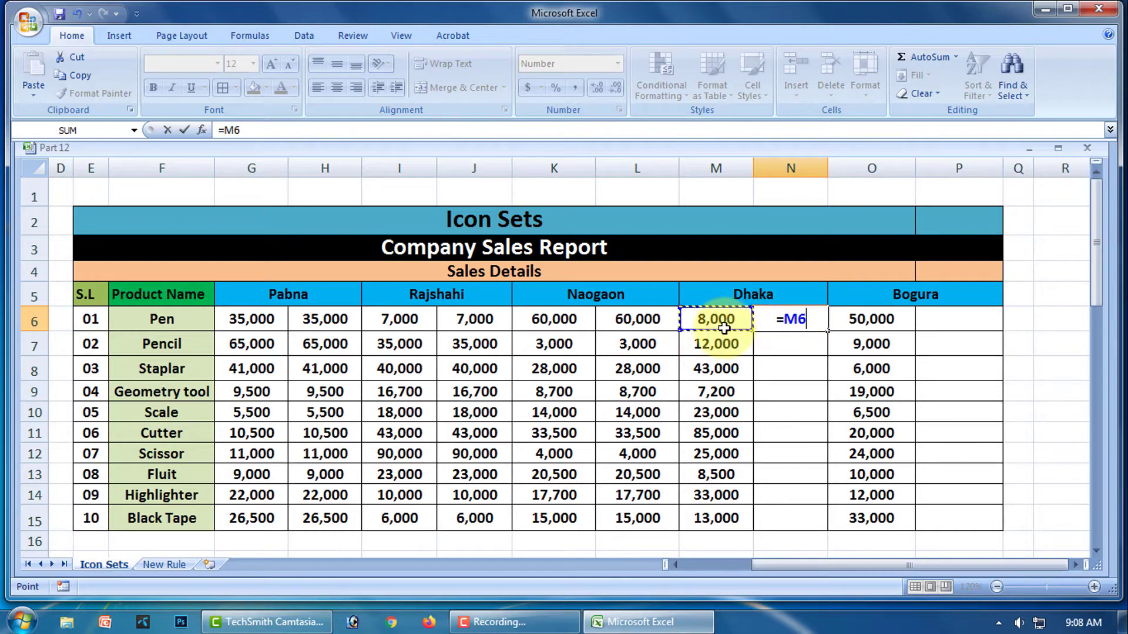
key(Return)
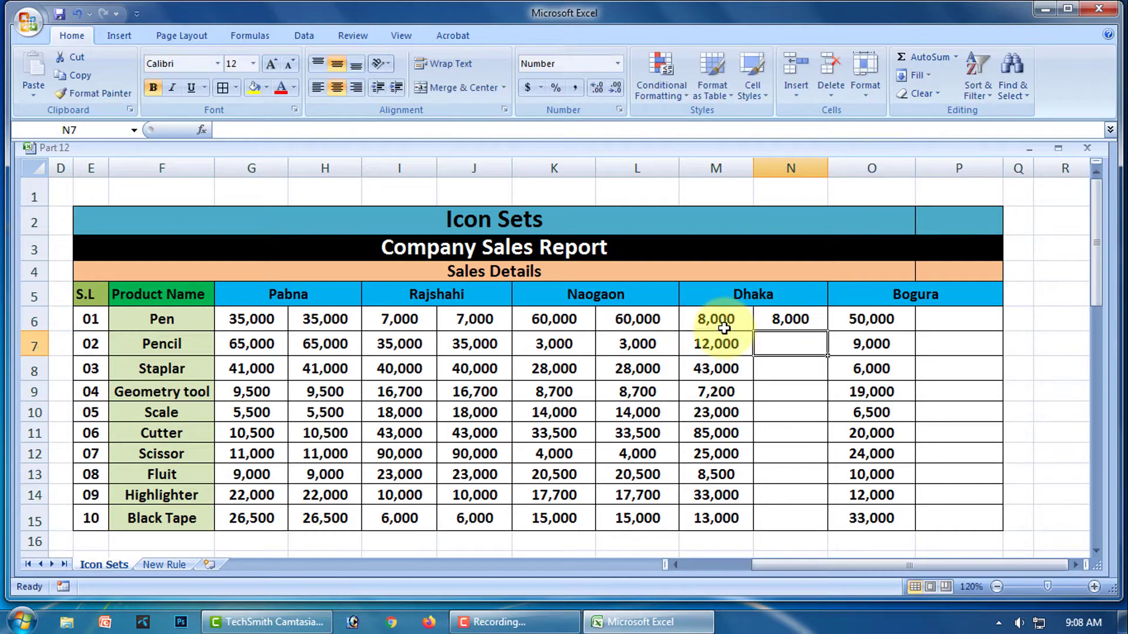
click(812, 319)
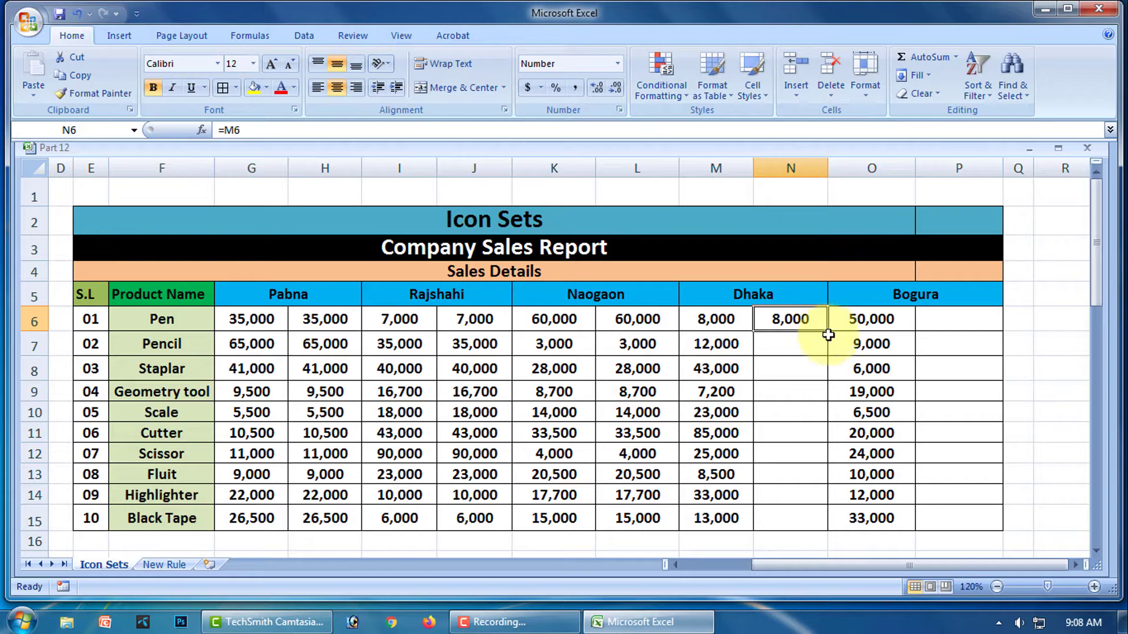
double_click(828, 330)
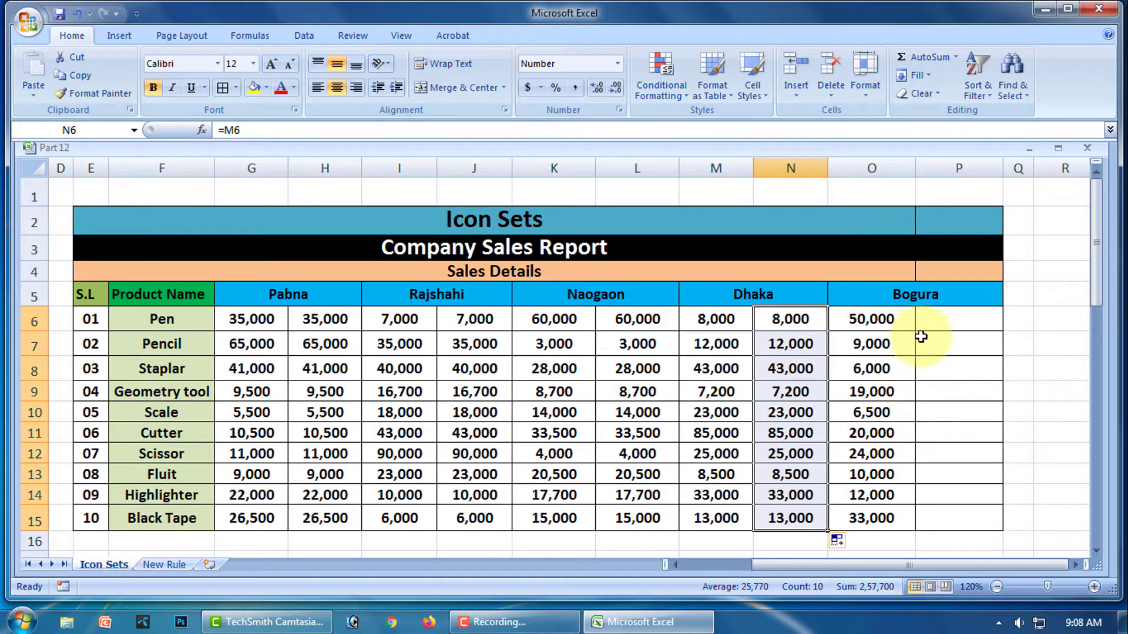
- Enter the formula =O6 in P6 and fill it down to P15 to duplicate the Bogura figures
click(947, 320)
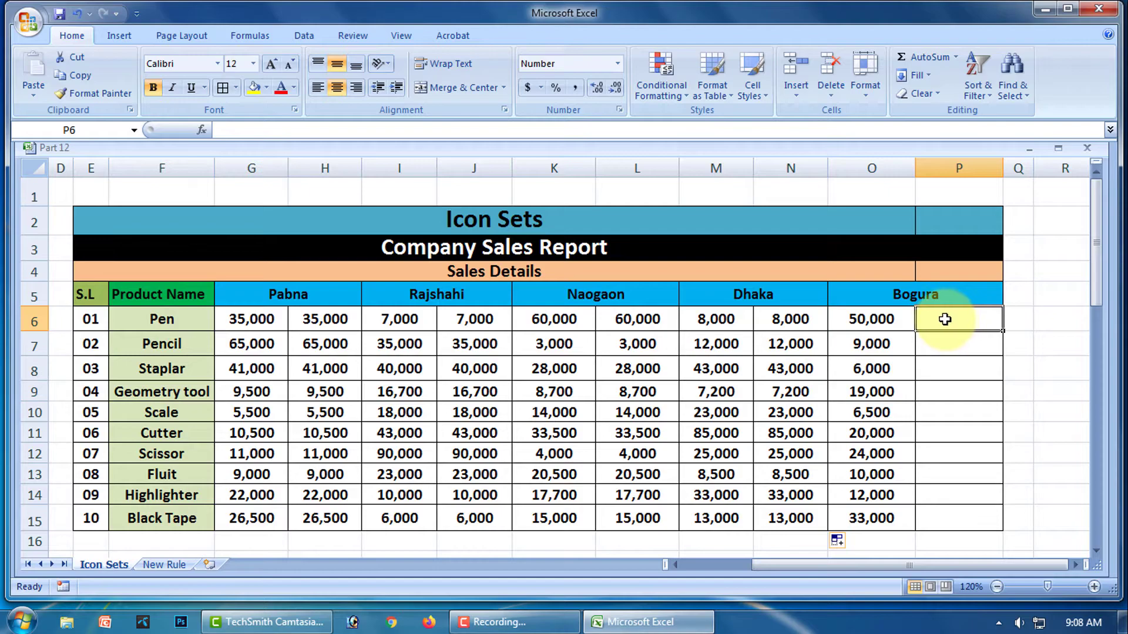
text(=)
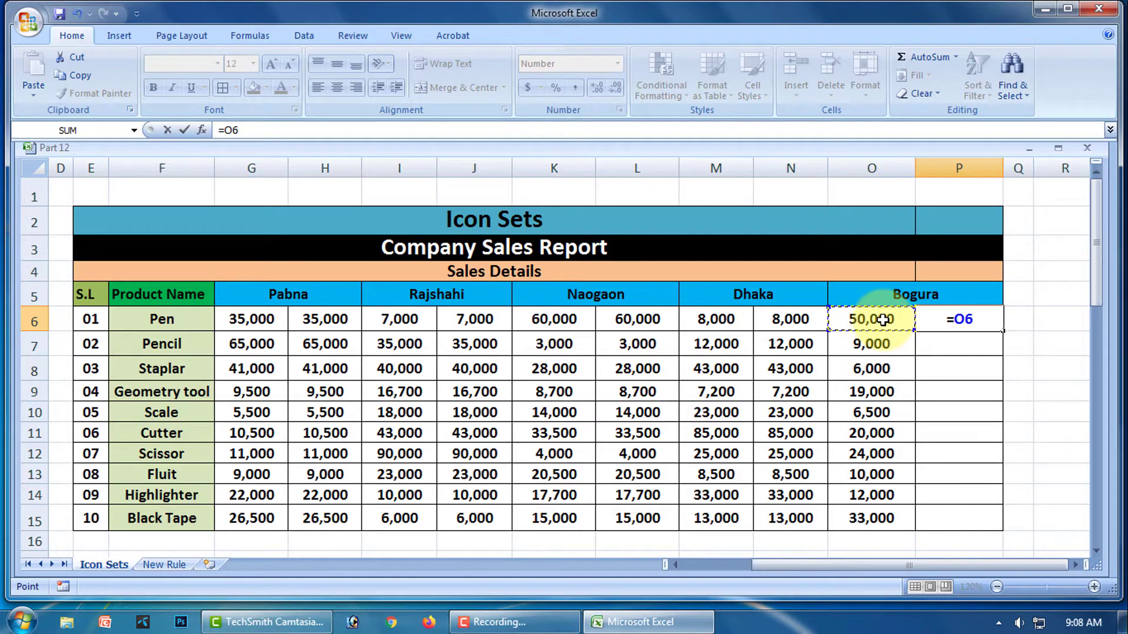
key(Return)
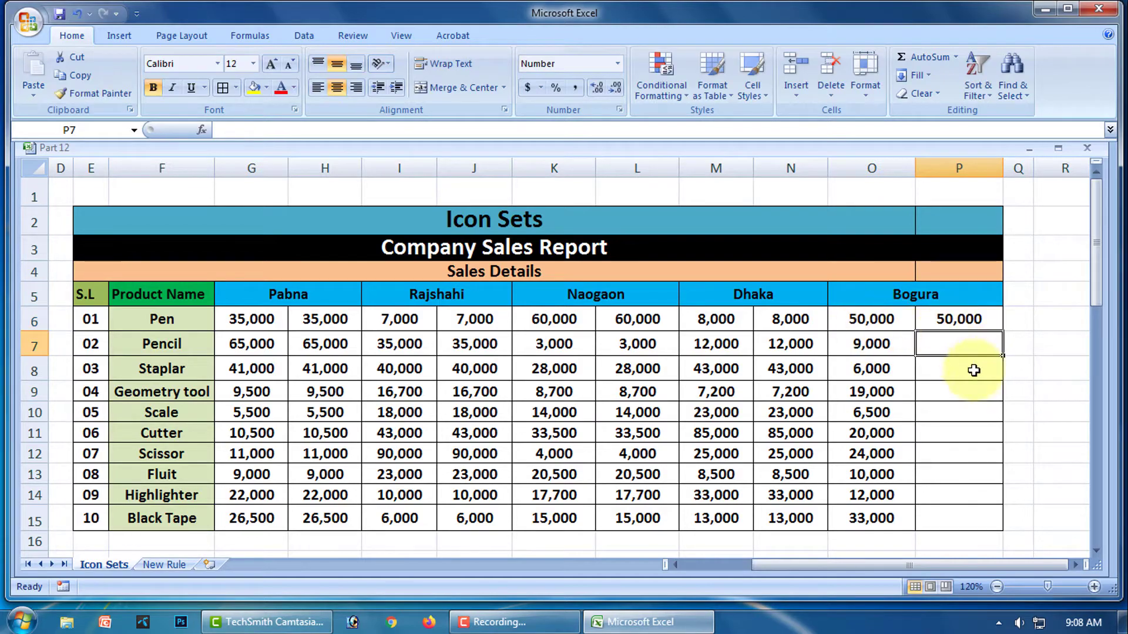
click(978, 319)
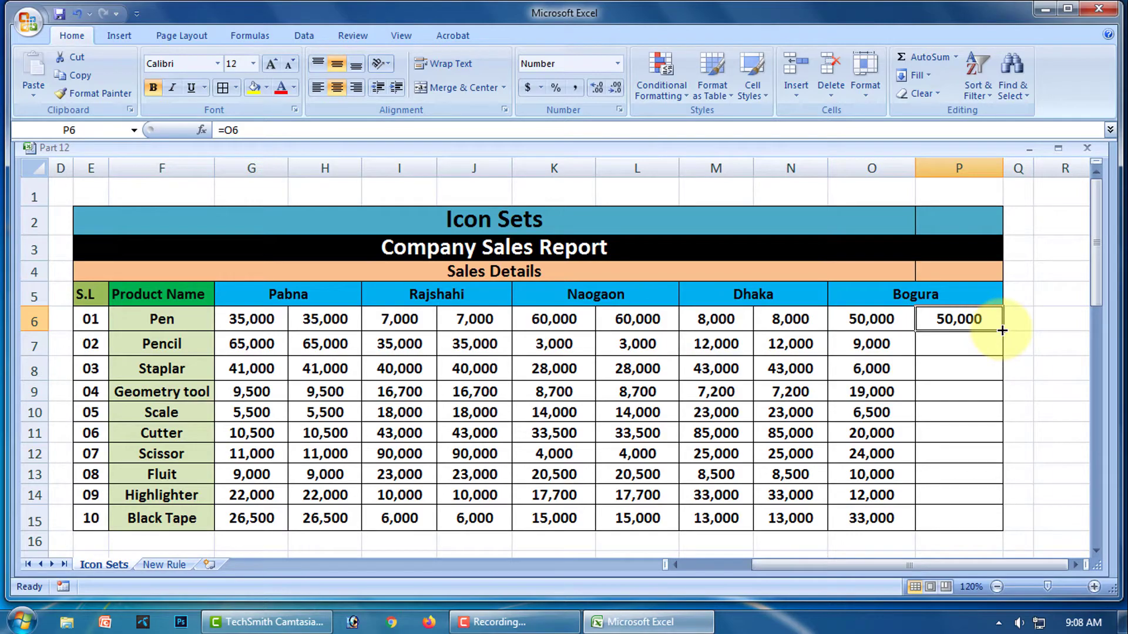
double_click(1003, 330)
click(1034, 431)
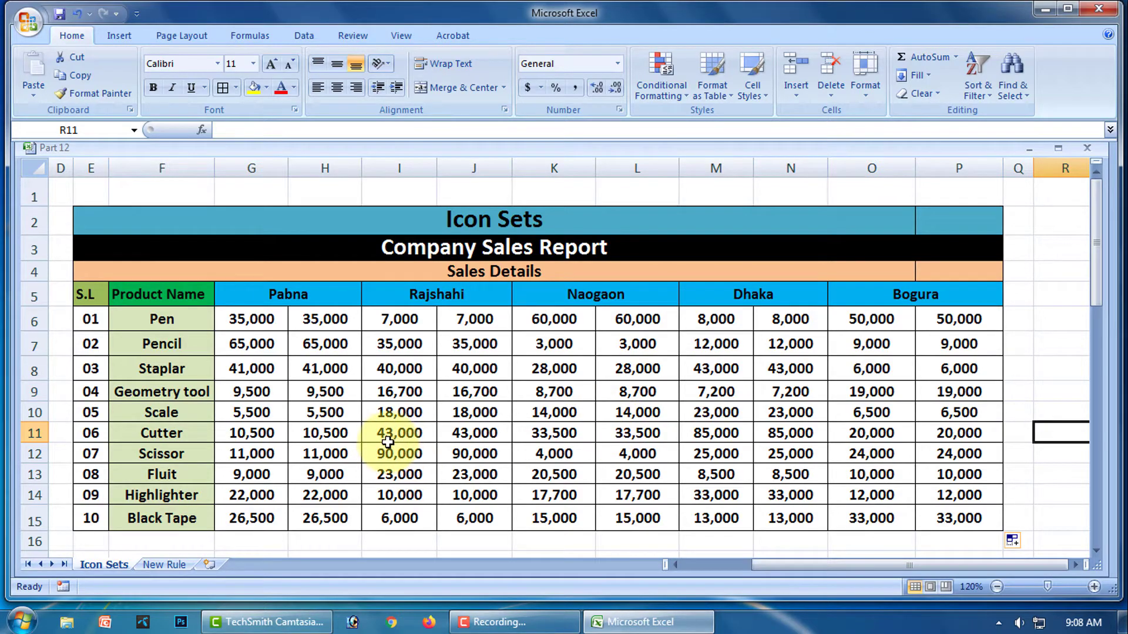
- Apply the 3 Symbols (Uncircled) icon set to the duplicate figure columns H, J, L, N and P together
click(327, 169)
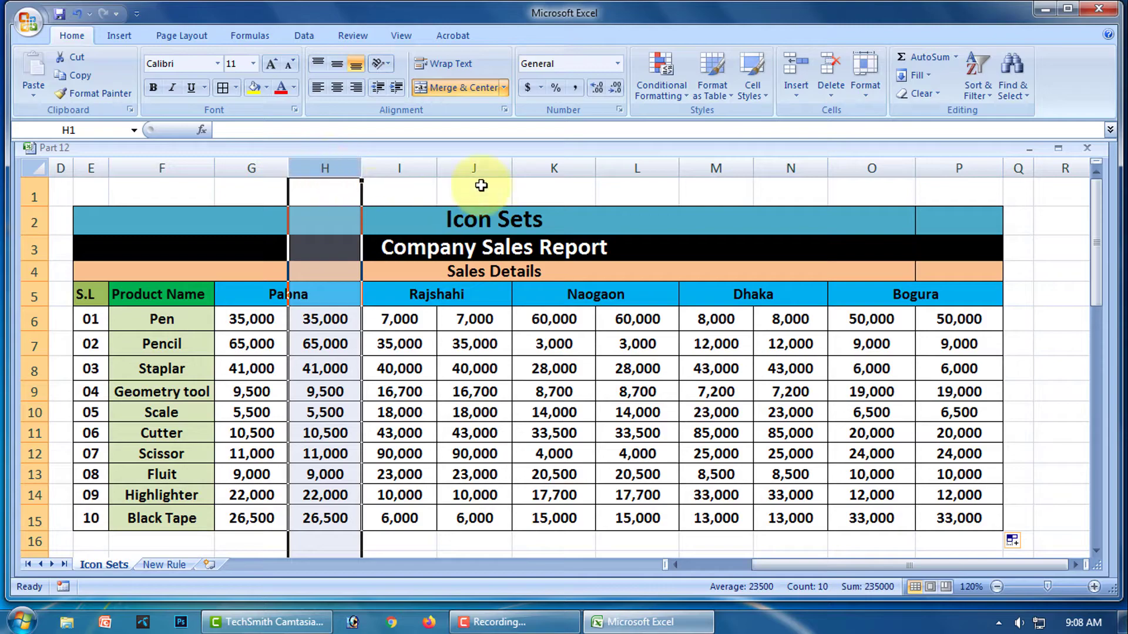
ctrl+click(490, 167)
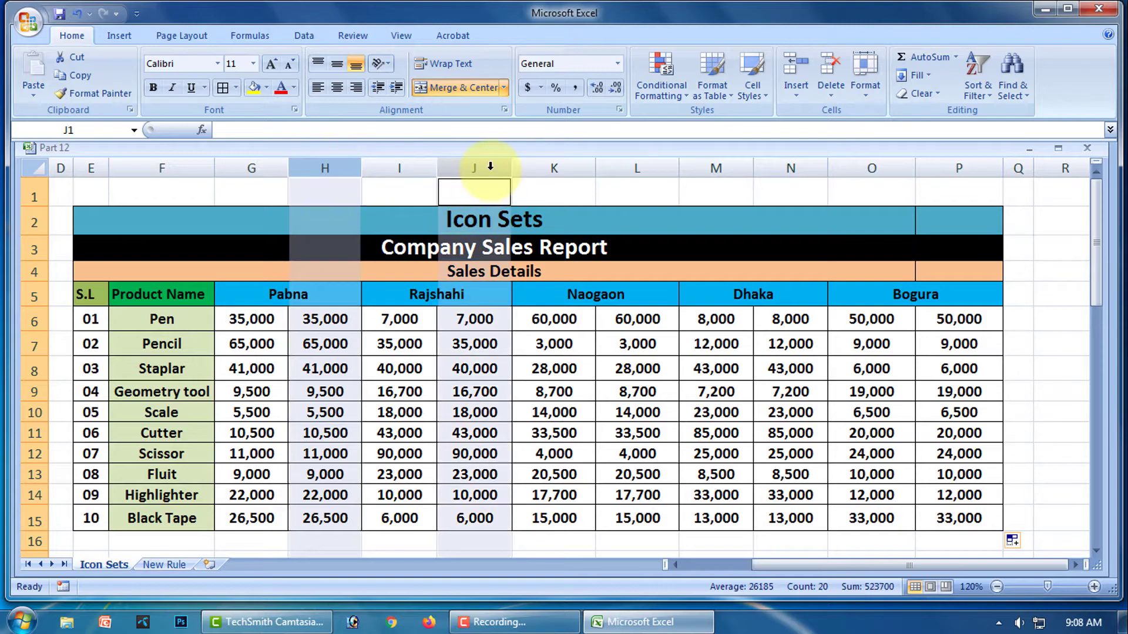
ctrl+click(634, 168)
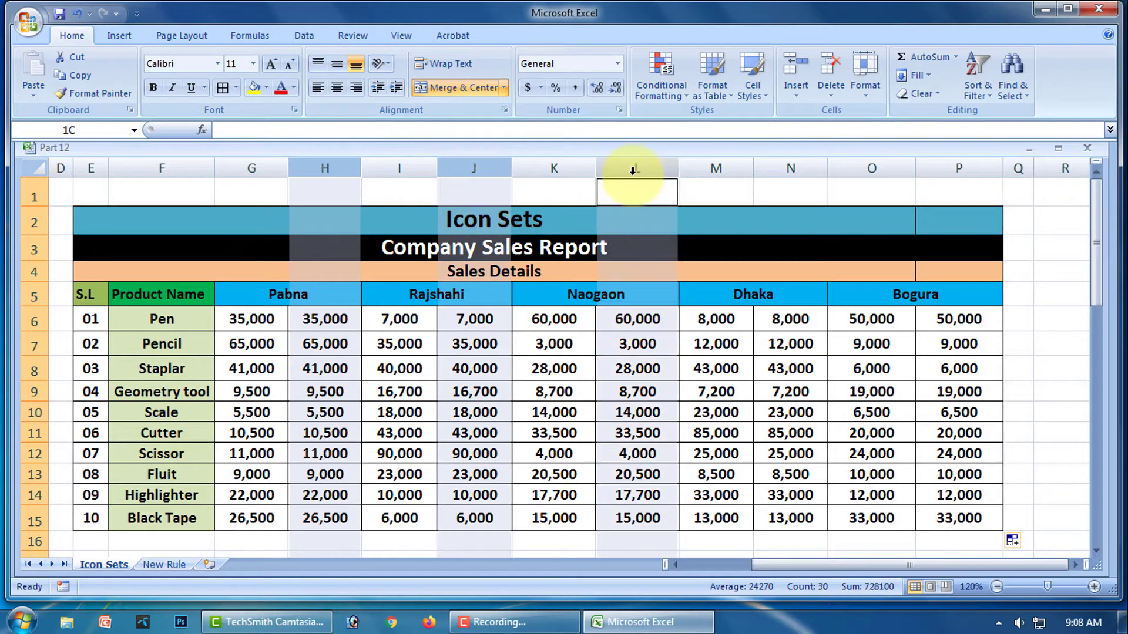
ctrl+click(788, 169)
ctrl+click(958, 169)
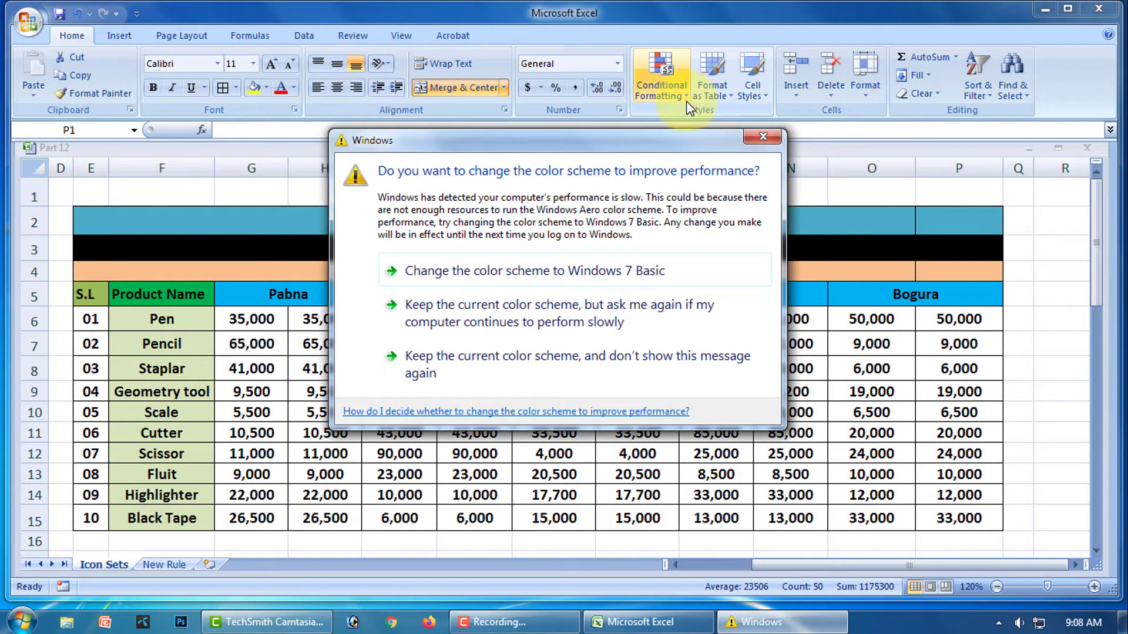
click(764, 138)
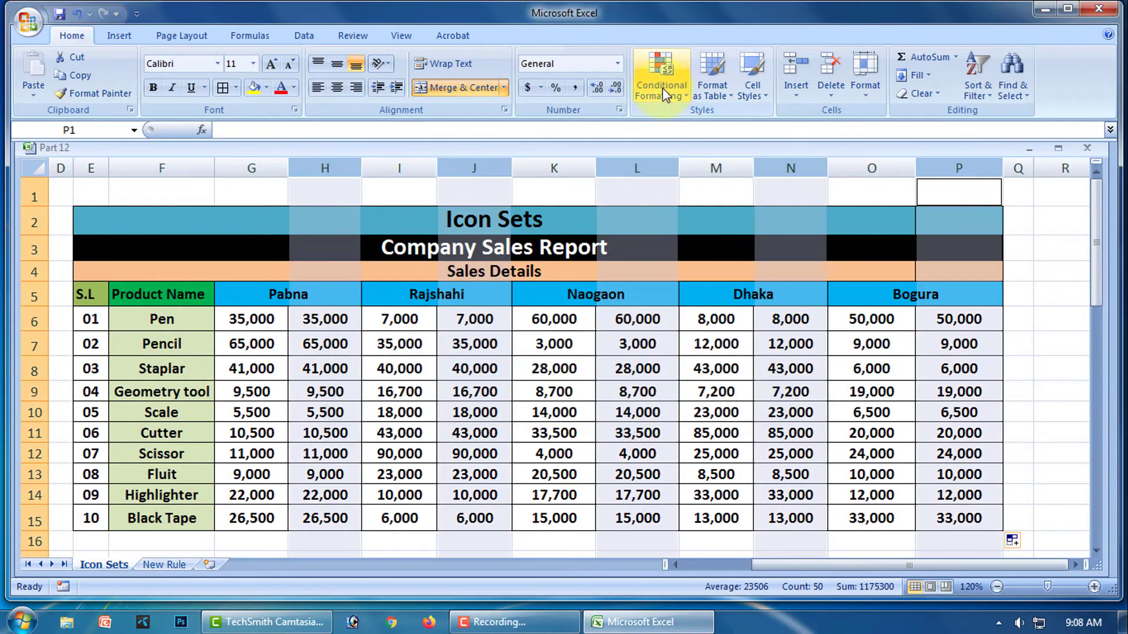
click(682, 97)
mouse_move(682, 270)
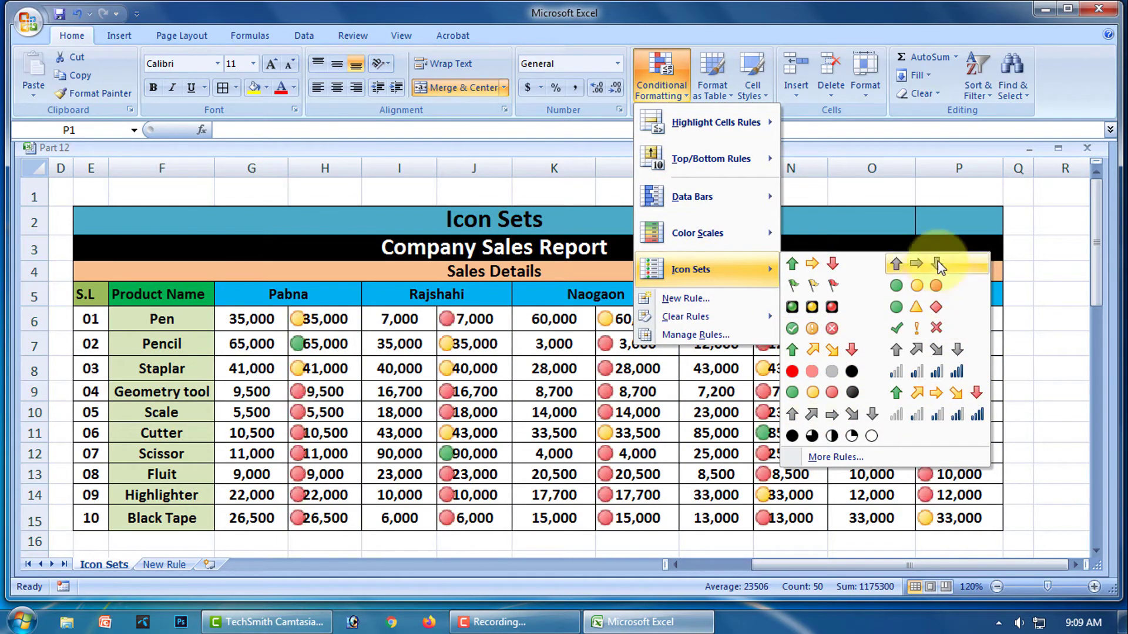
click(929, 330)
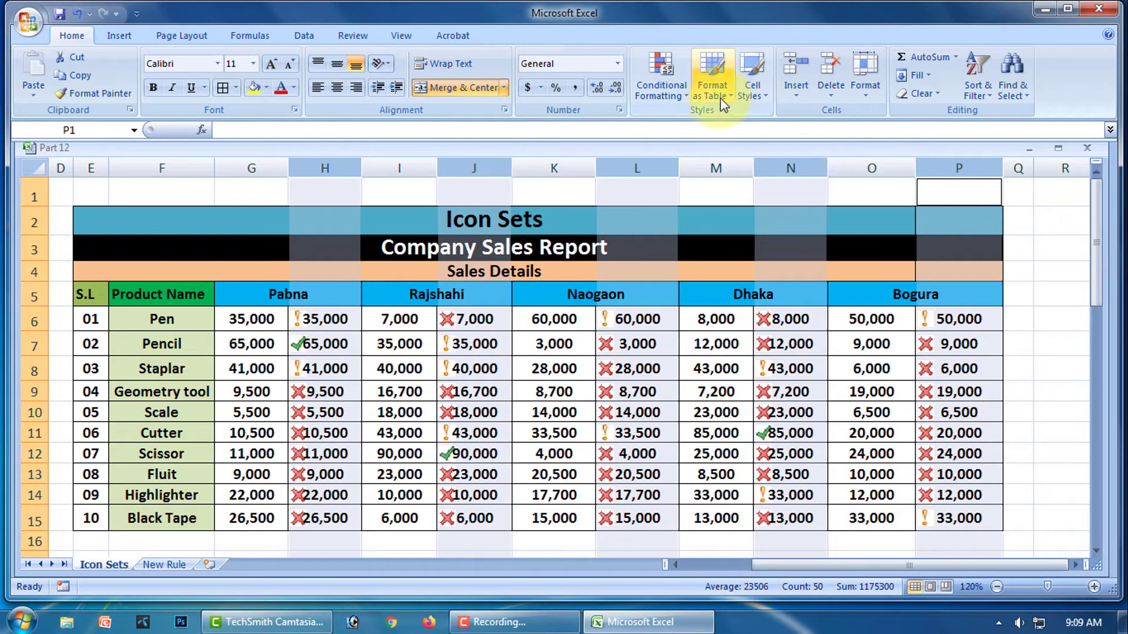
- Open the selected columns' icon set rule for editing and set the type of both thresholds to Number
click(686, 91)
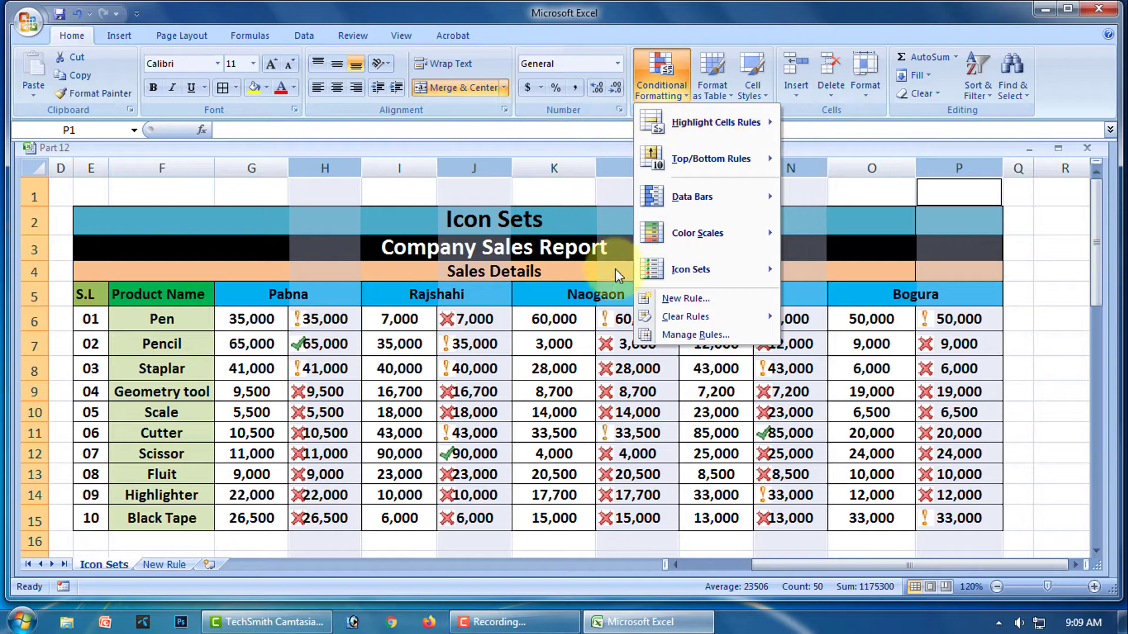
click(699, 335)
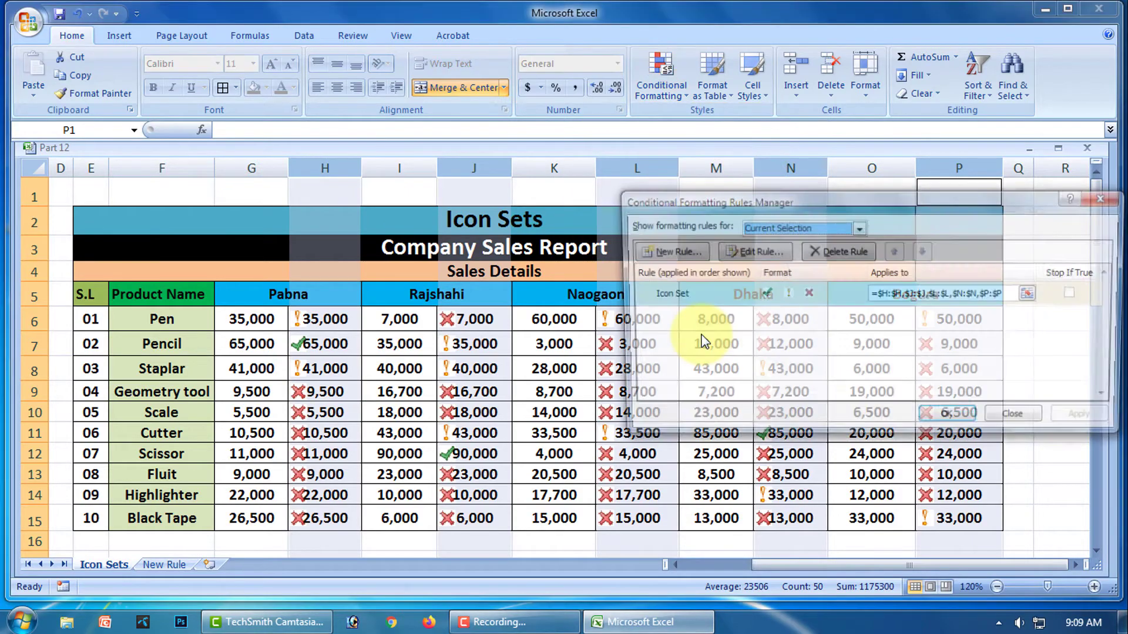
click(708, 294)
click(756, 253)
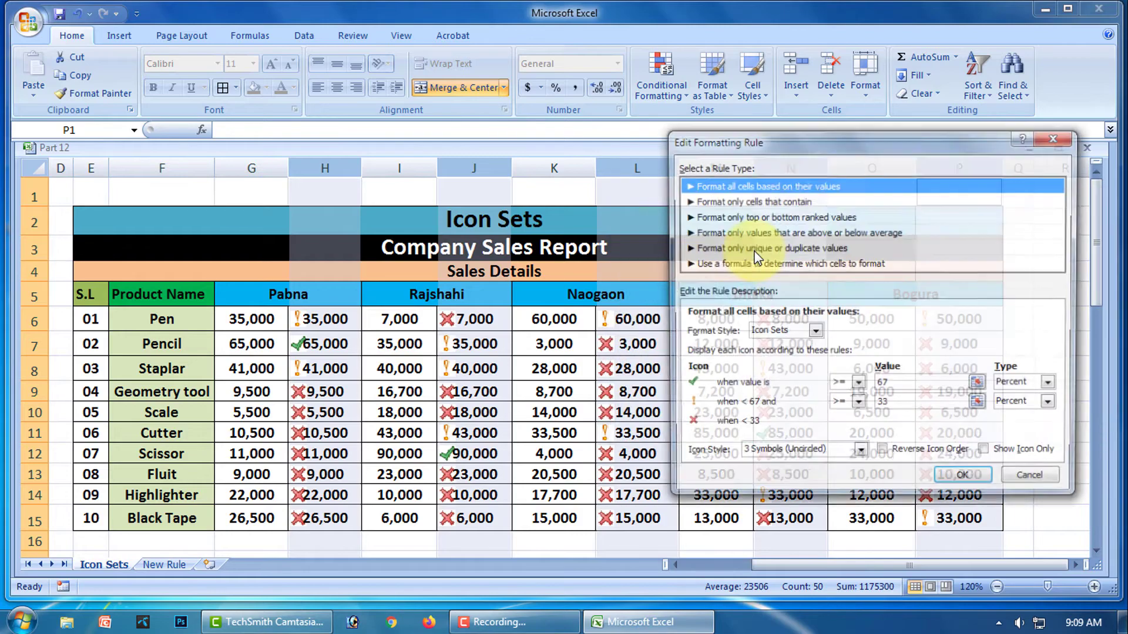
drag(852, 145, 815, 9)
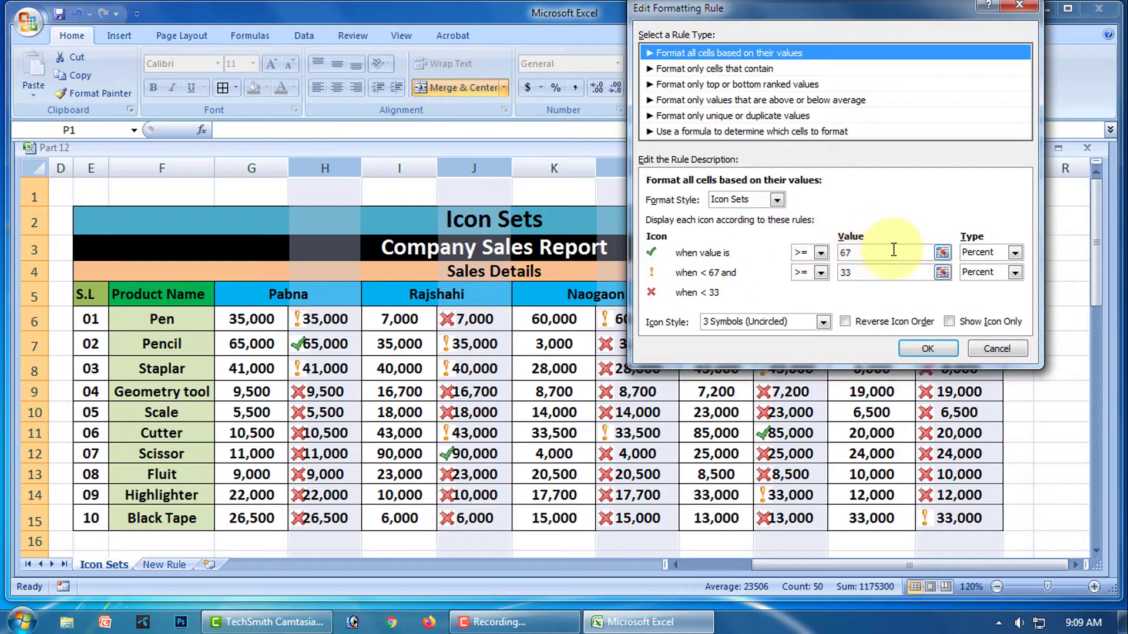
click(1015, 253)
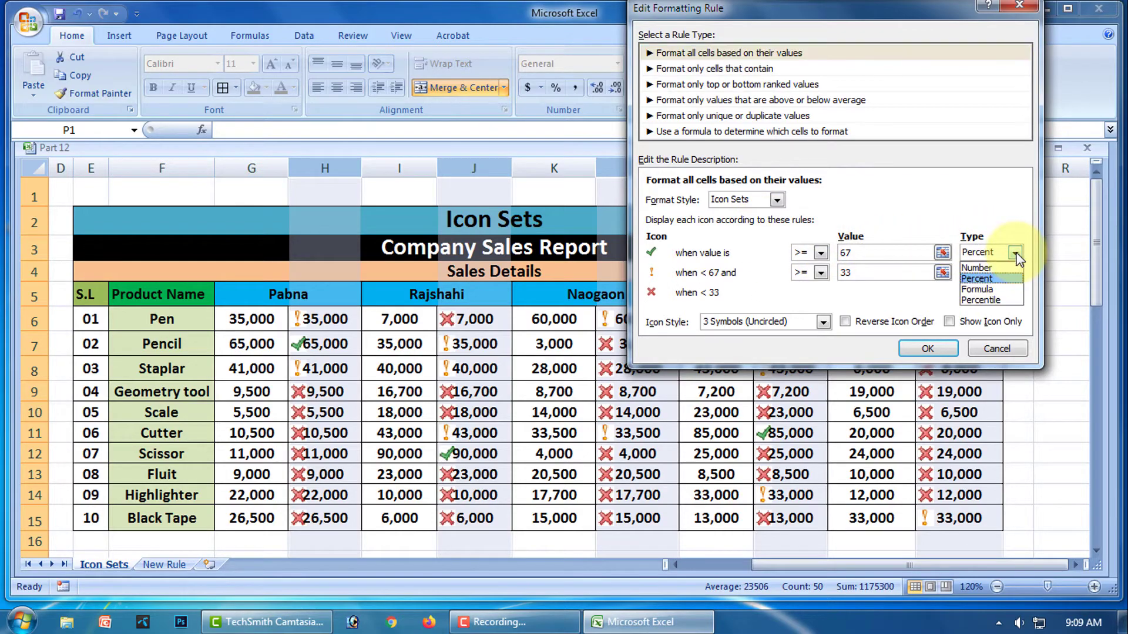
click(984, 264)
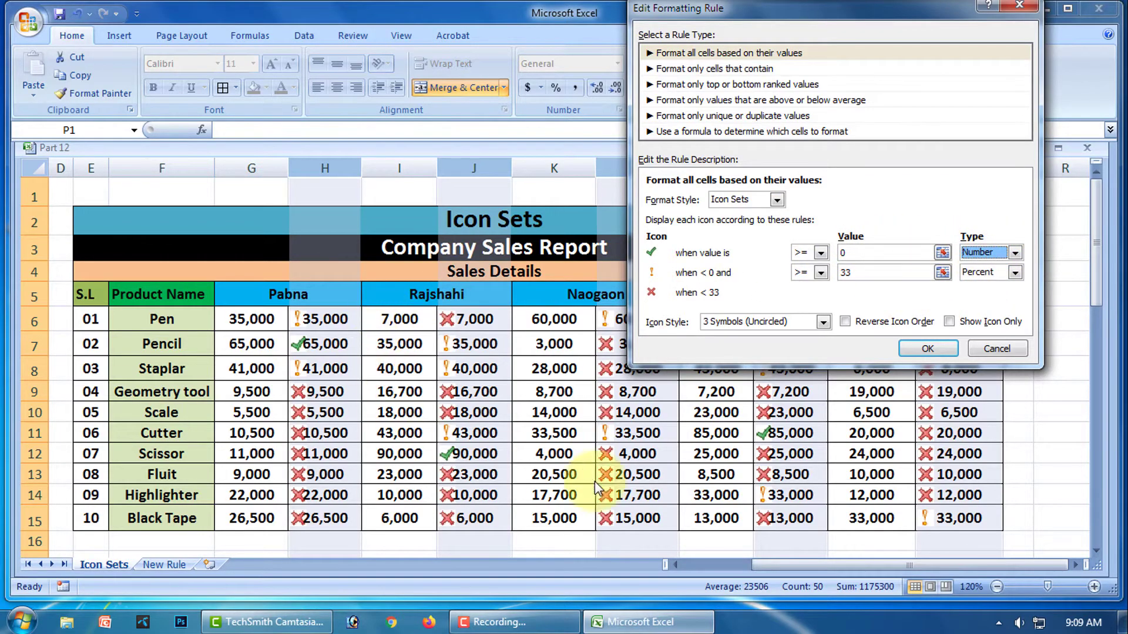
click(1015, 272)
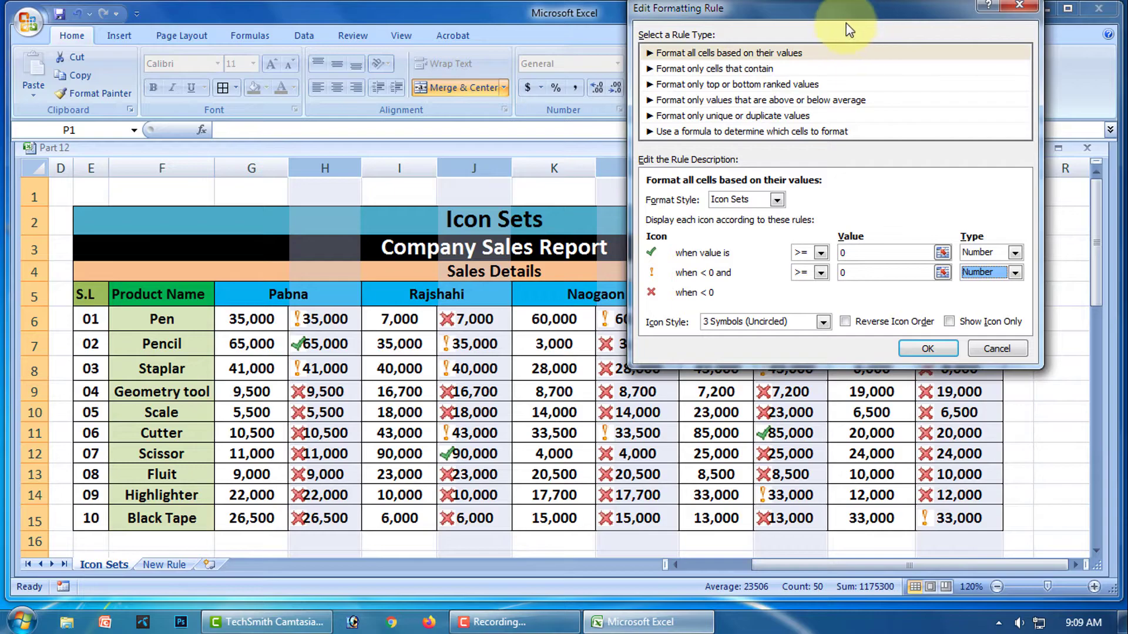
drag(851, 7, 883, 9)
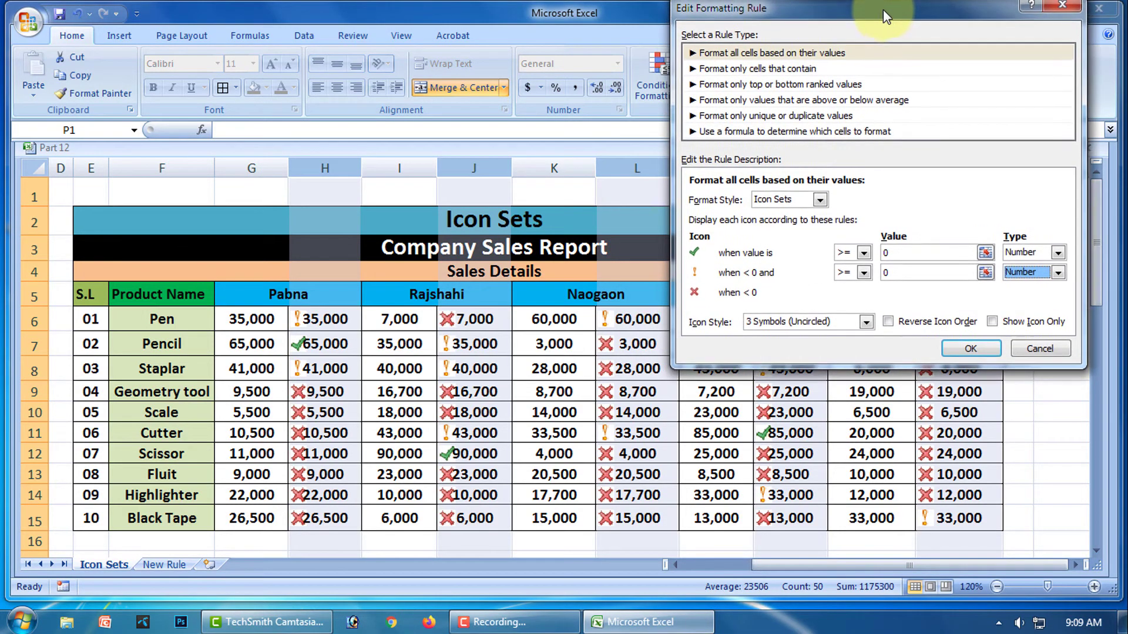
- Set the check mark to values > 20000 and the exclamation mark to values > 10000
click(886, 252)
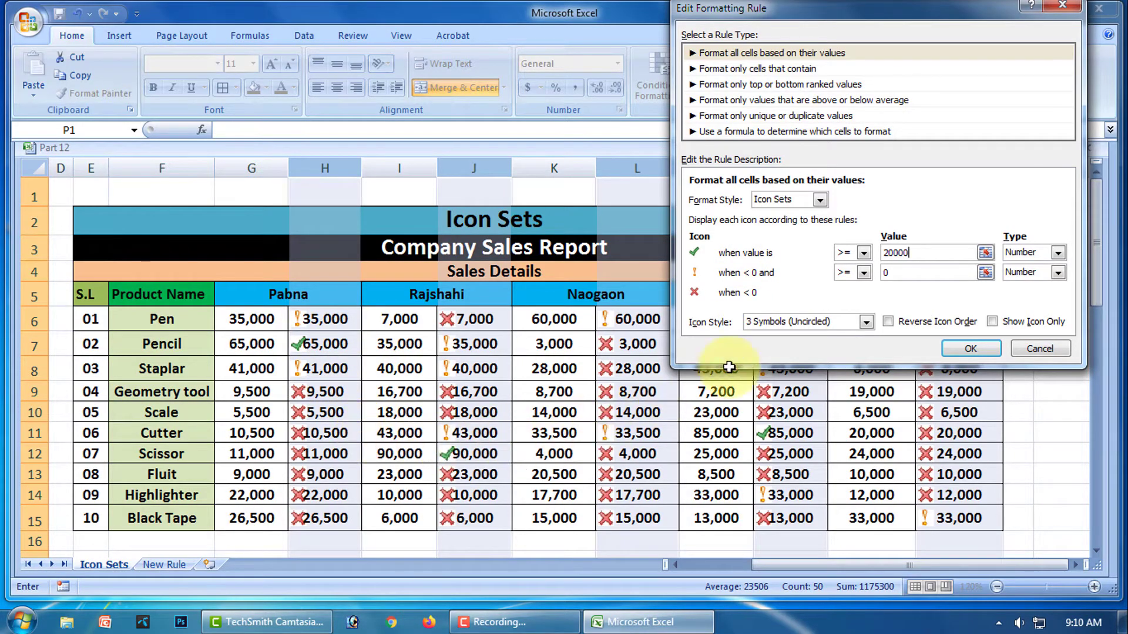
click(864, 253)
click(846, 277)
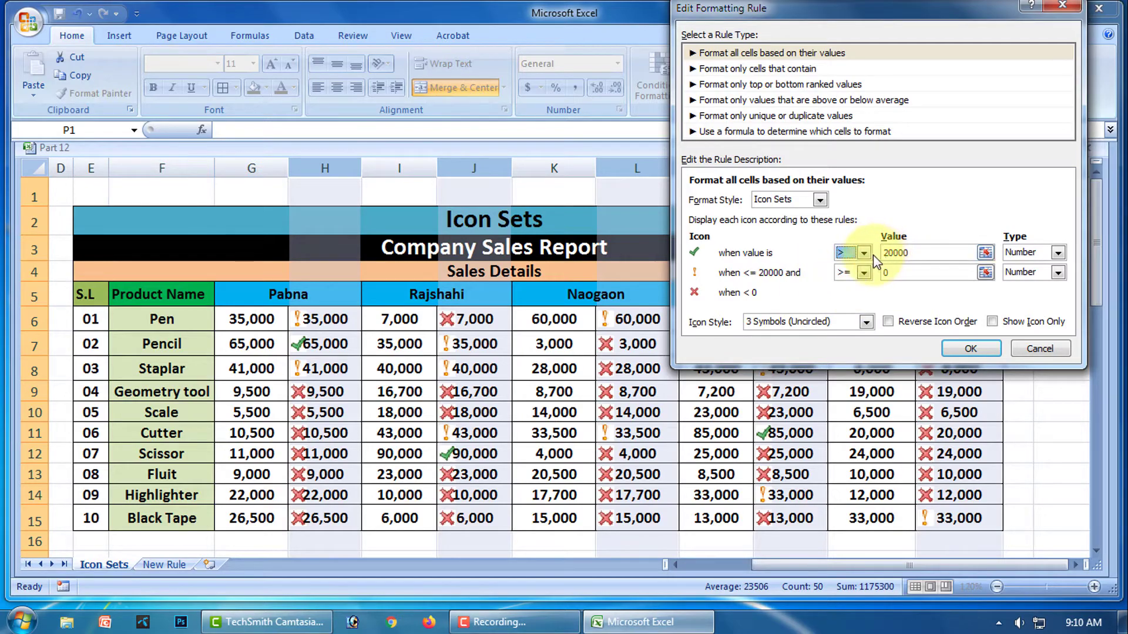
click(839, 299)
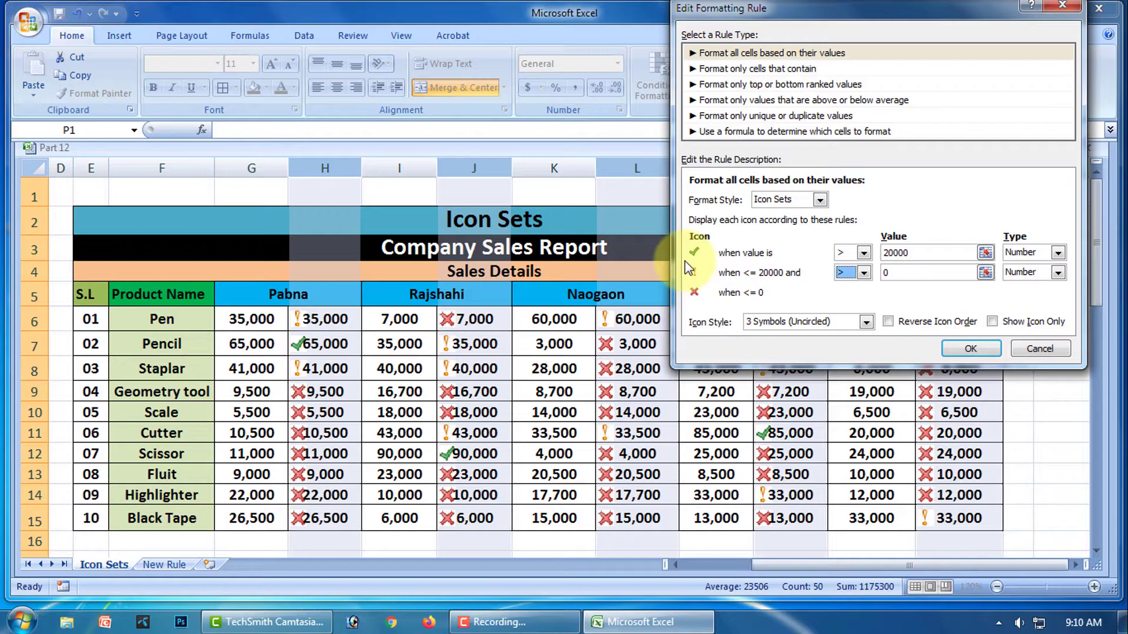
double_click(889, 272)
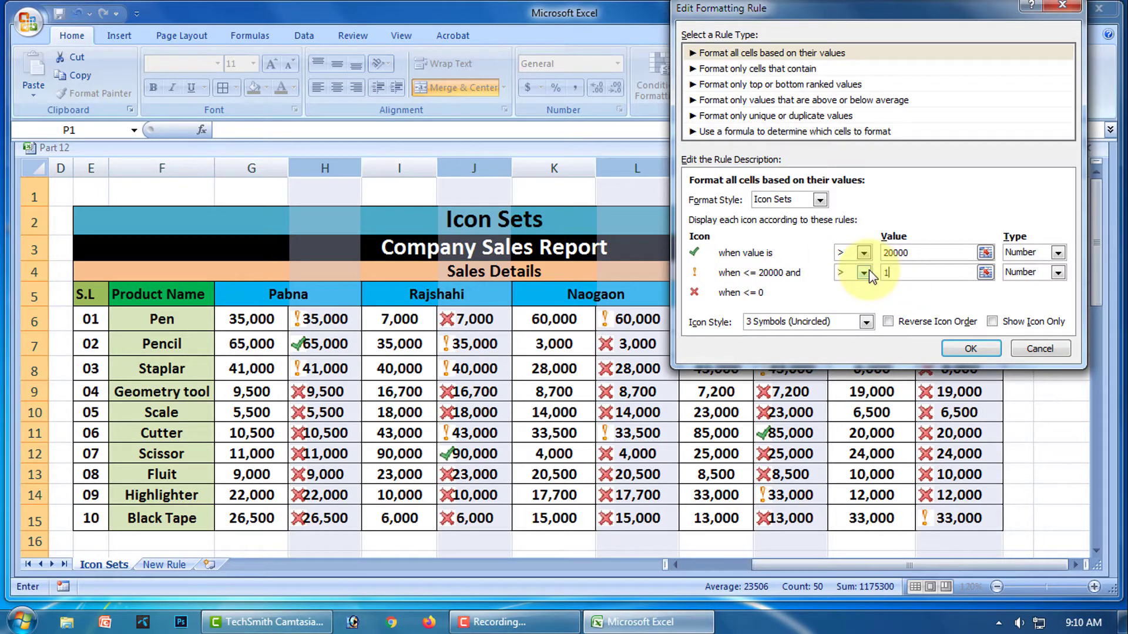
text(10000)
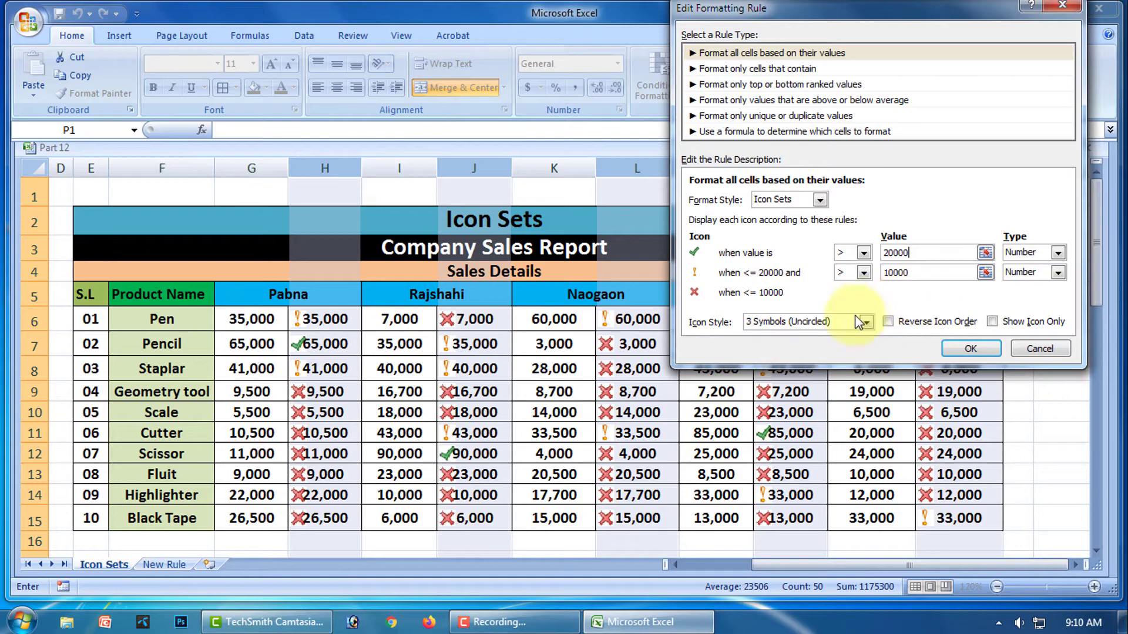
- Make the rule show icons only, without the figures, and apply it to the duplicate columns
click(992, 321)
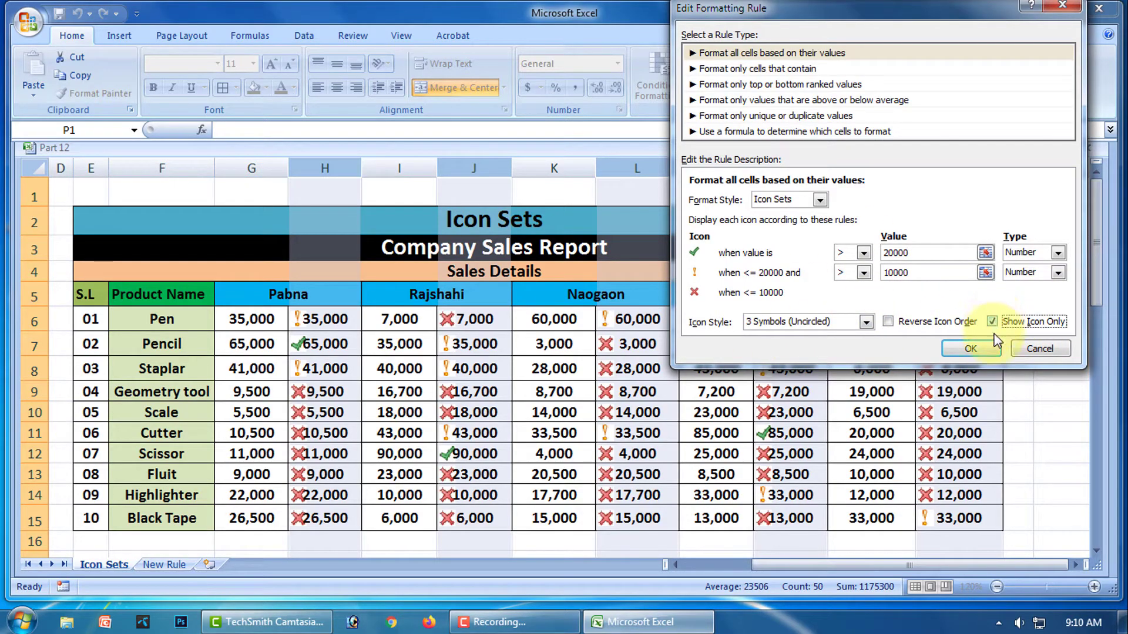
click(972, 349)
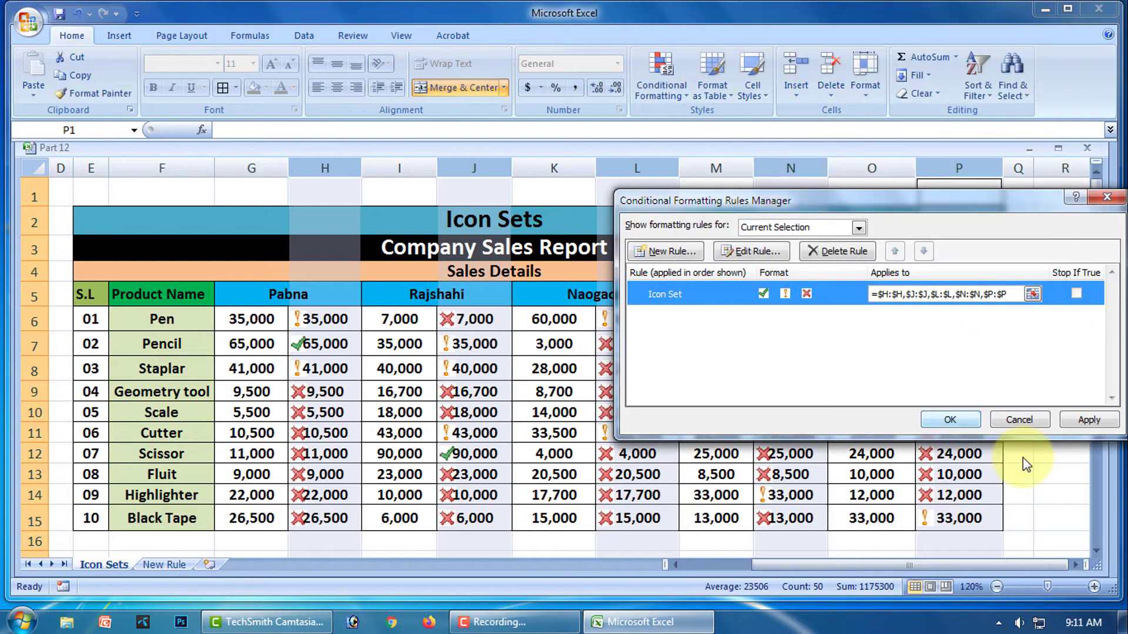
click(1082, 421)
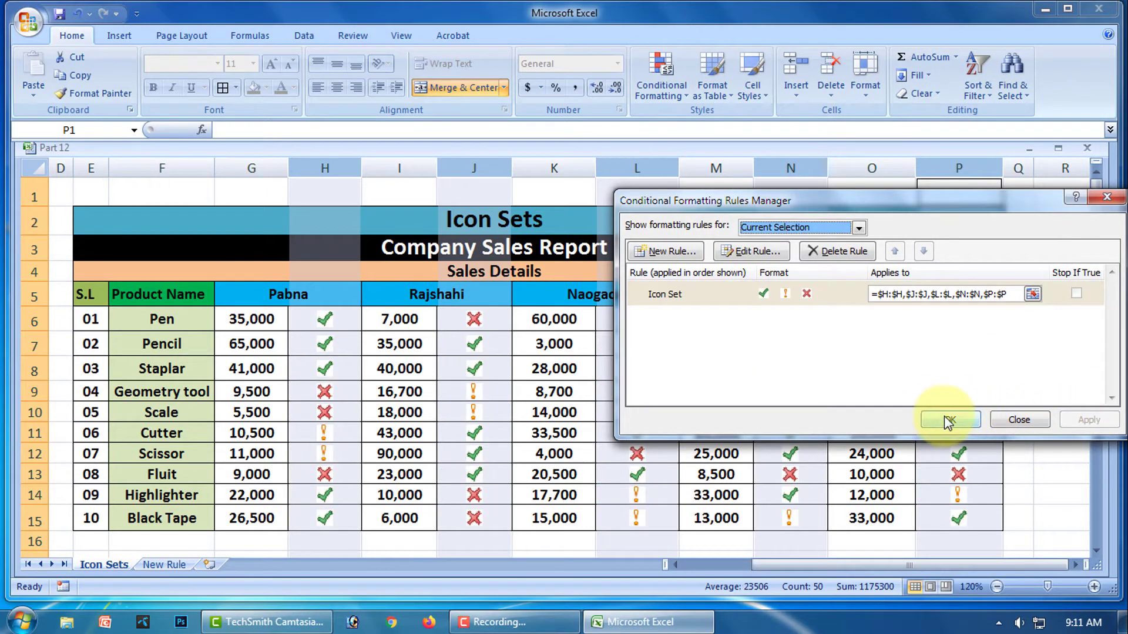
click(949, 418)
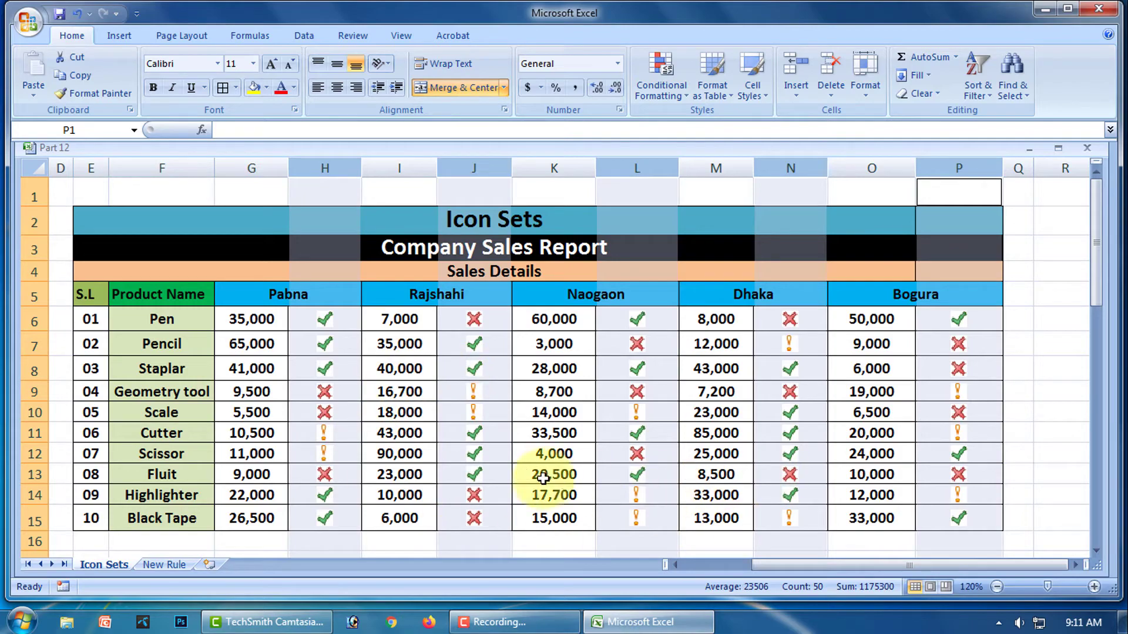
- Narrow the selected icon columns H, J, L, N and P together to about the width of their icons
click(360, 165)
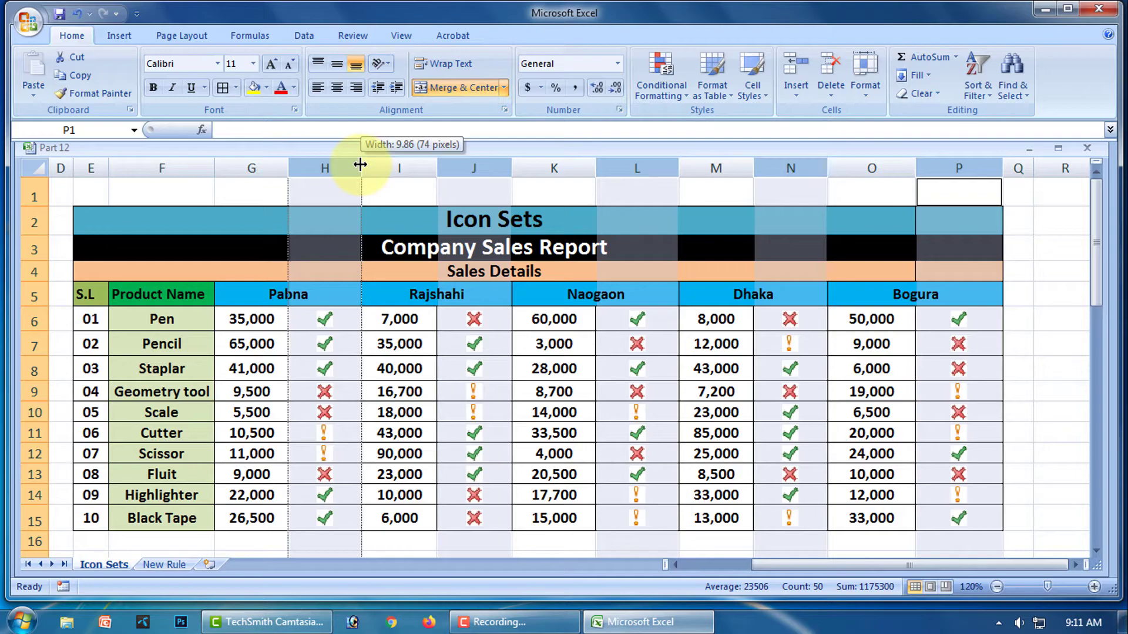
drag(360, 164, 310, 172)
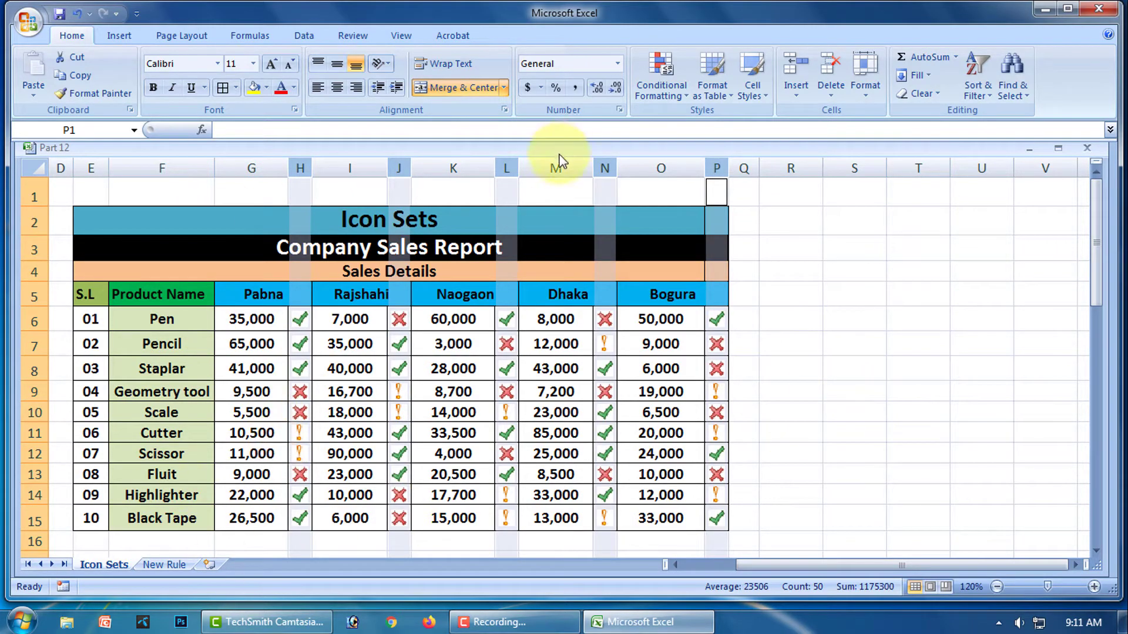
- Review the thresholds, value types and icon options of the icon columns' rule and close it with the same settings
click(685, 95)
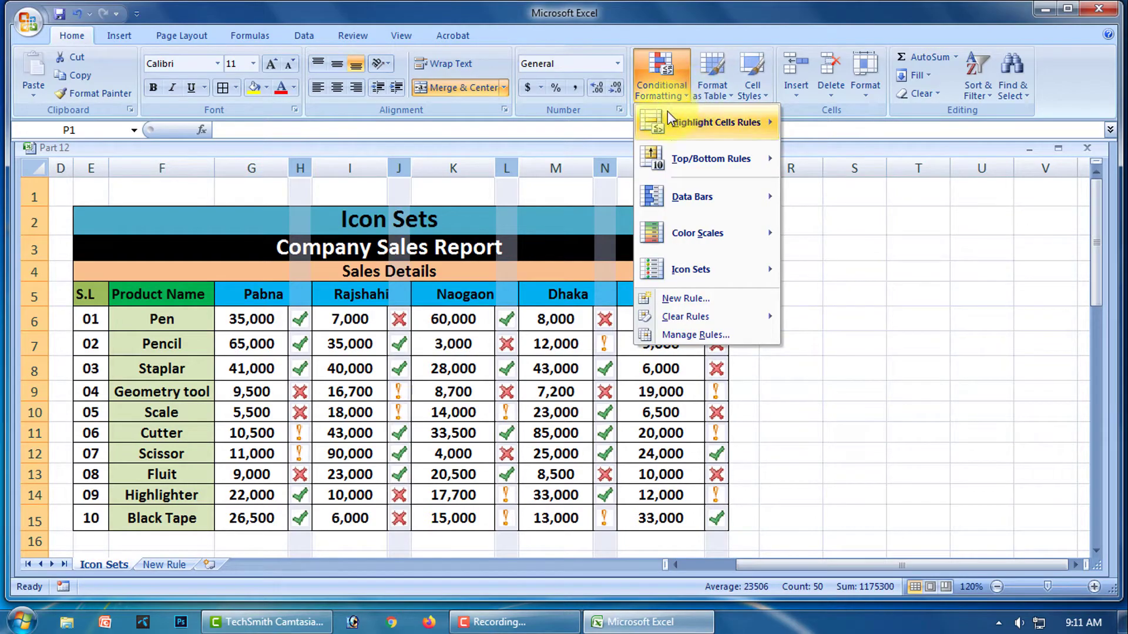
click(706, 335)
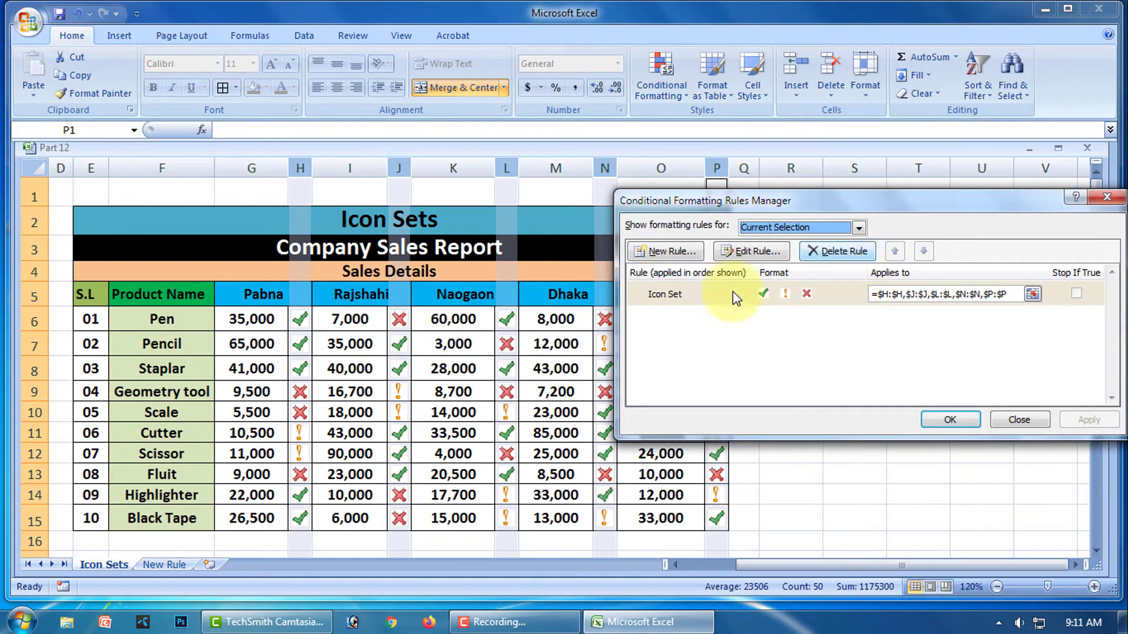
click(704, 294)
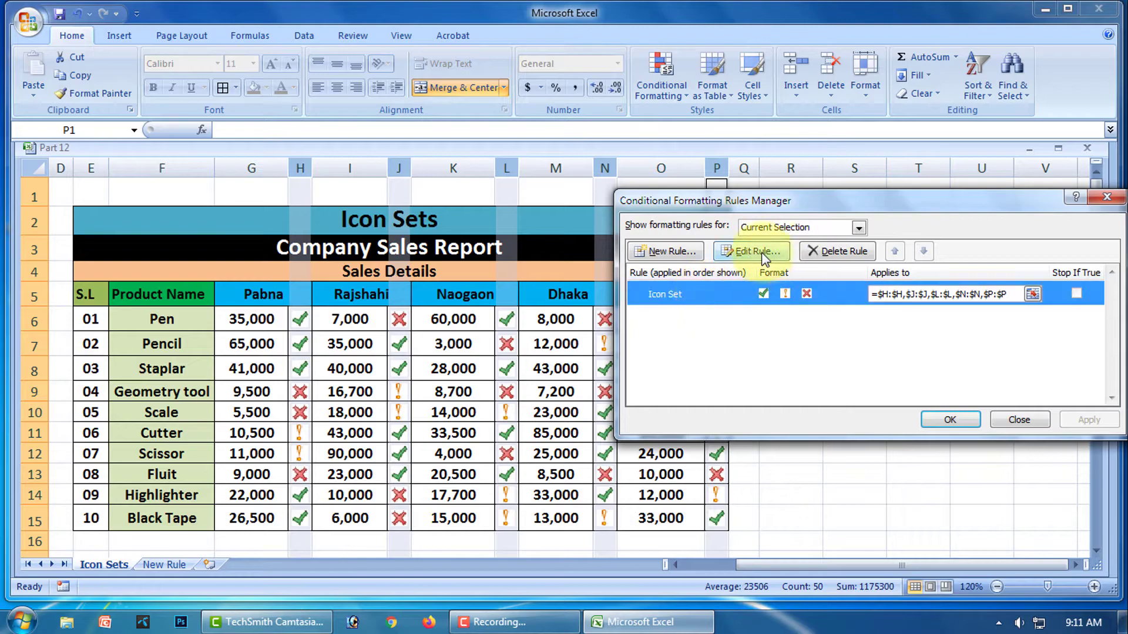
click(764, 259)
drag(837, 76, 824, 40)
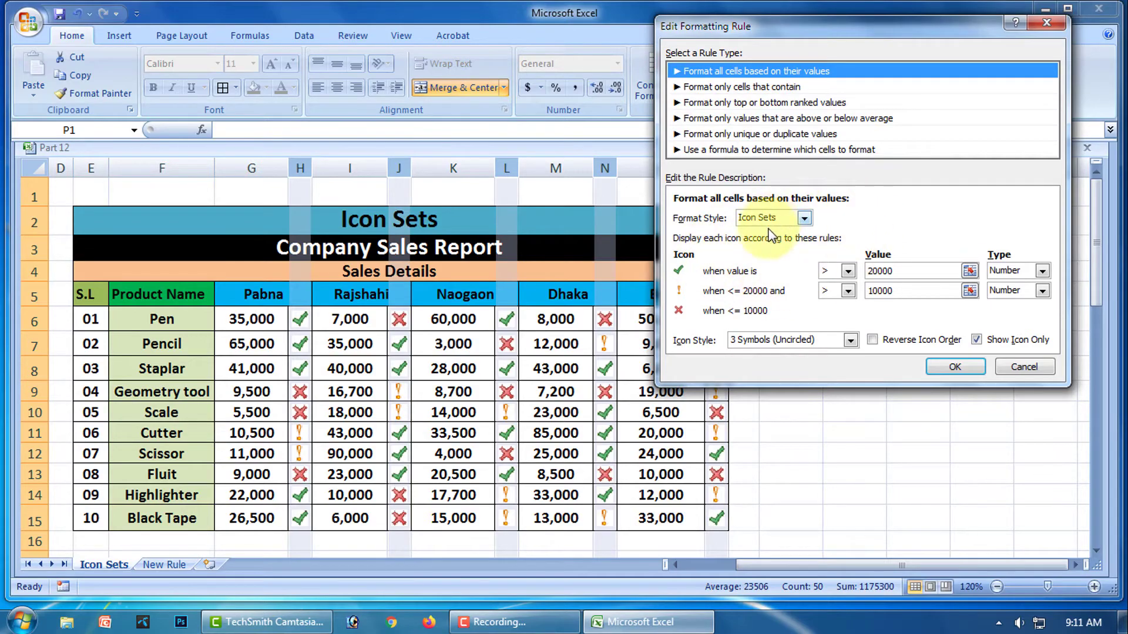
drag(864, 8, 939, 11)
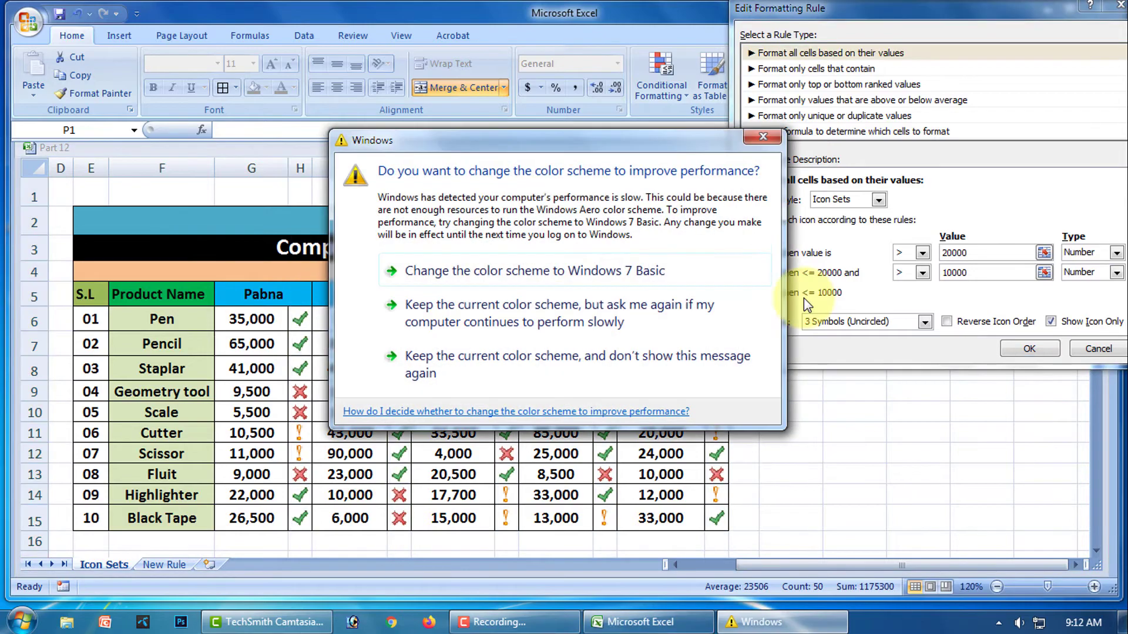
click(761, 139)
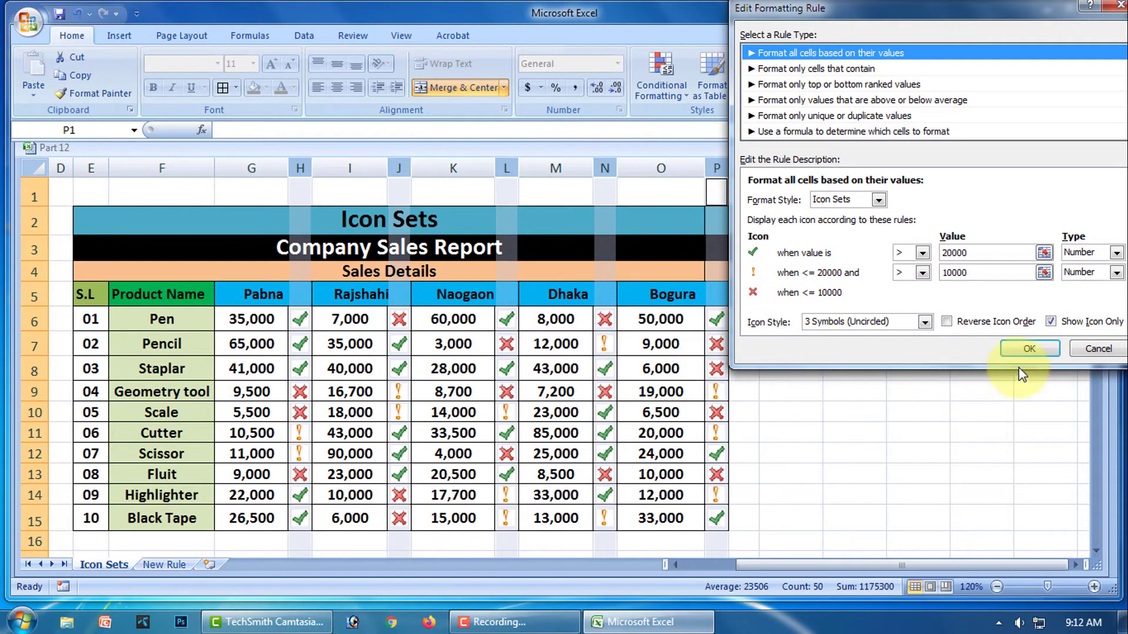
click(1031, 349)
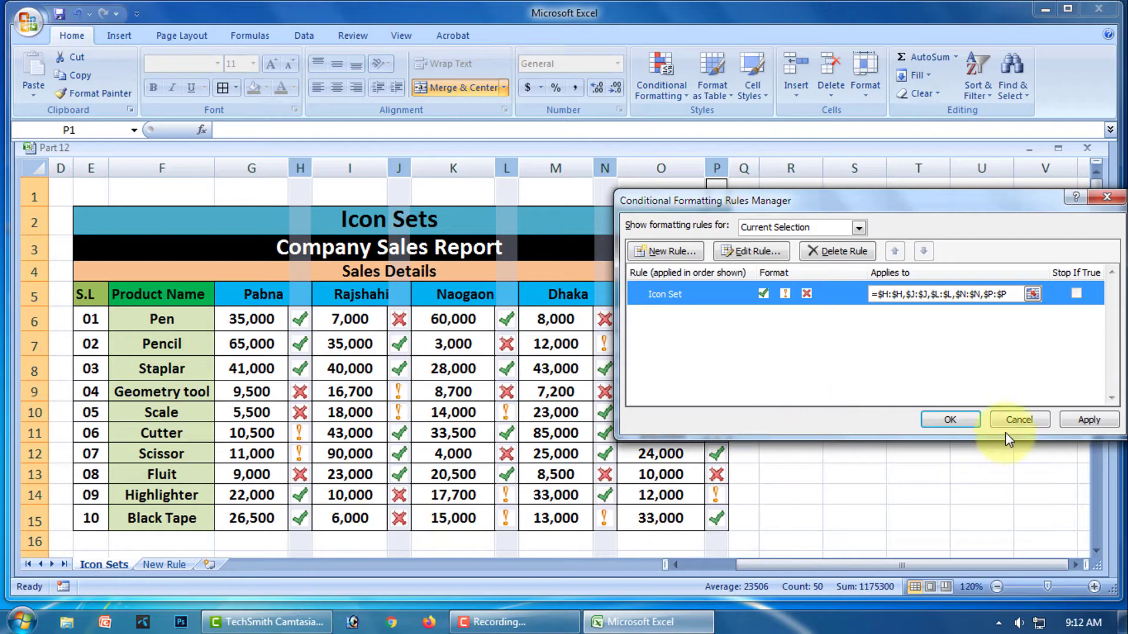
click(1086, 420)
click(958, 421)
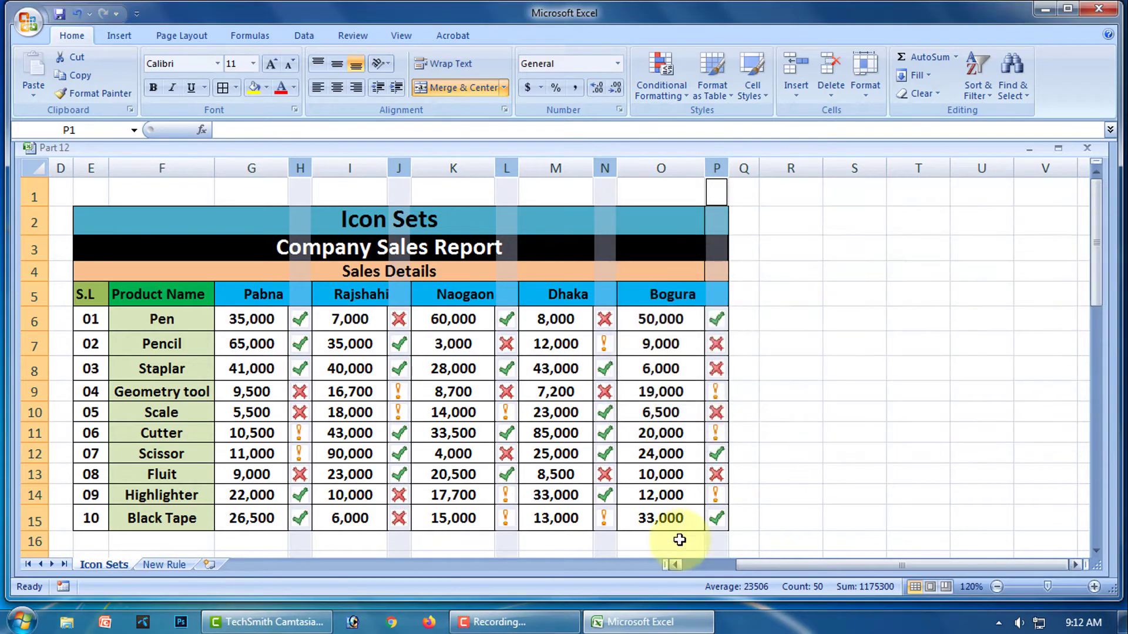
click(664, 434)
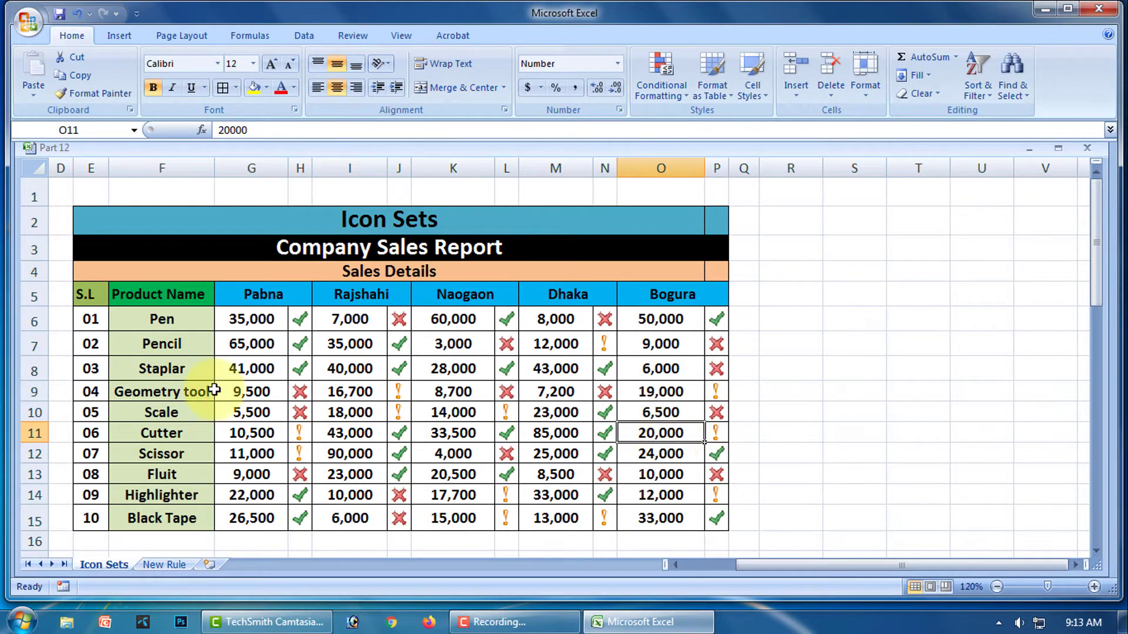
- Fill the Bogura figure for Cutter (O11) with red and the one for Fluit (O13) with yellow
click(267, 88)
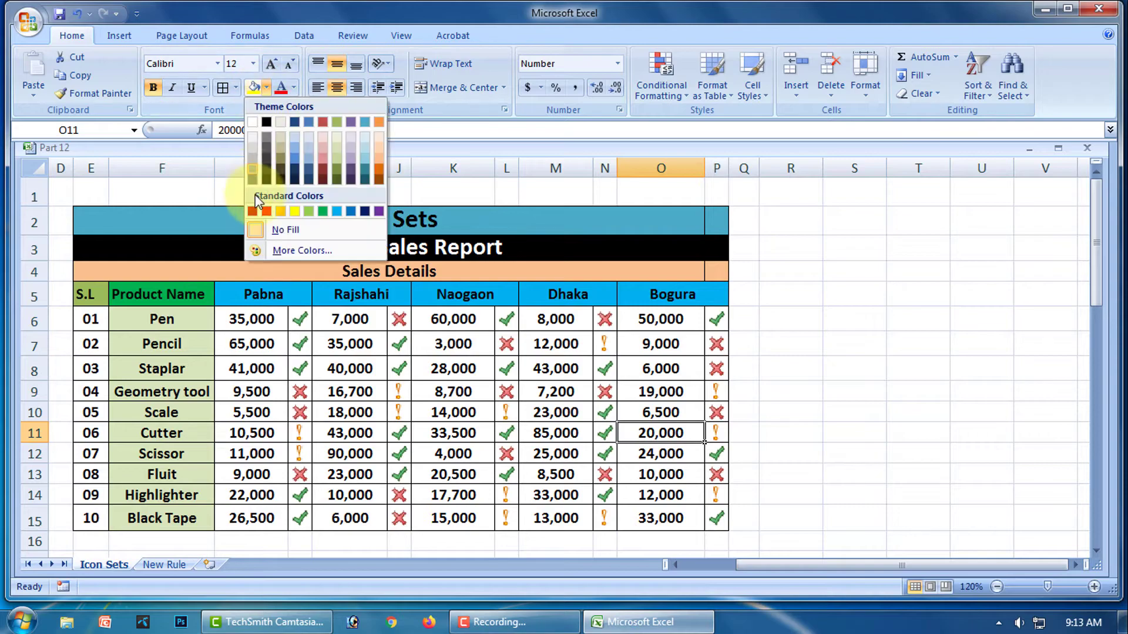
click(263, 207)
click(663, 473)
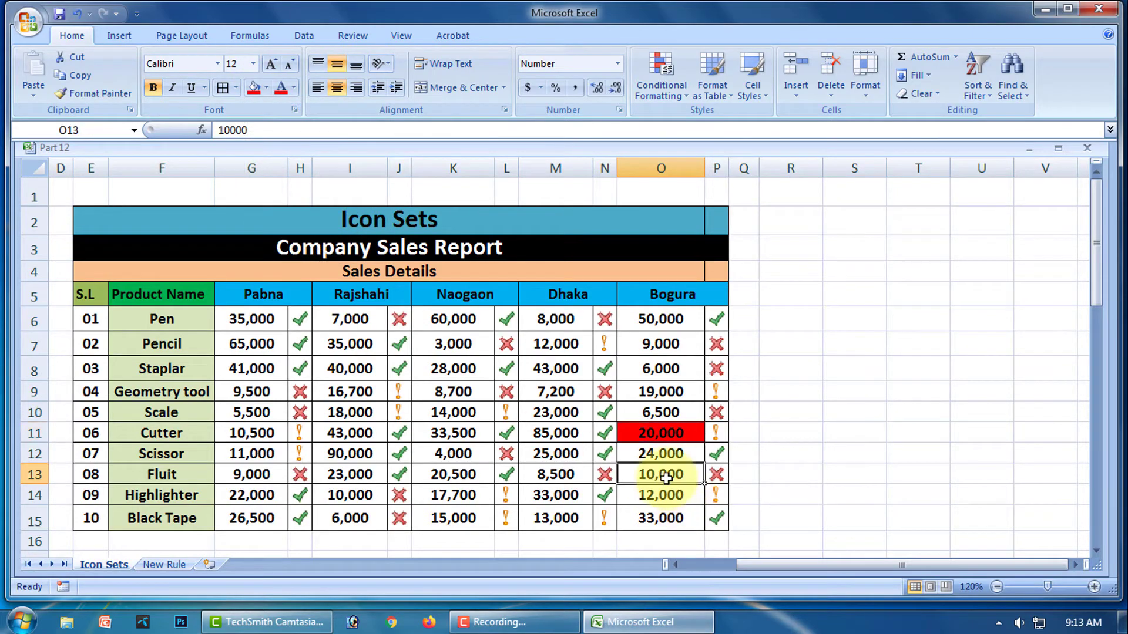
click(267, 88)
click(294, 210)
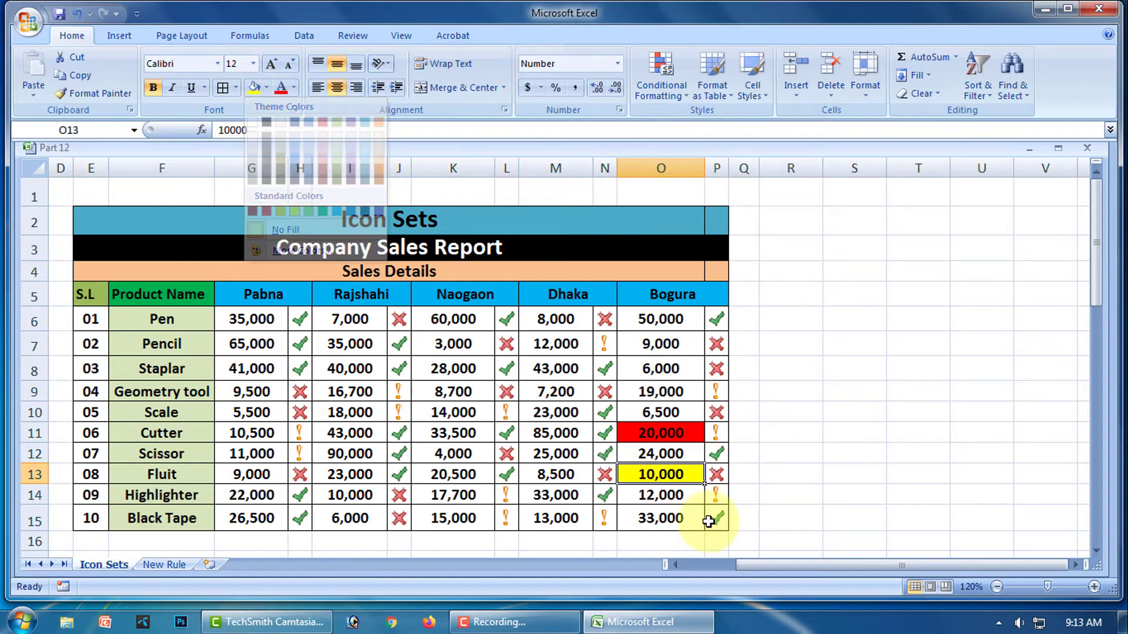
click(847, 455)
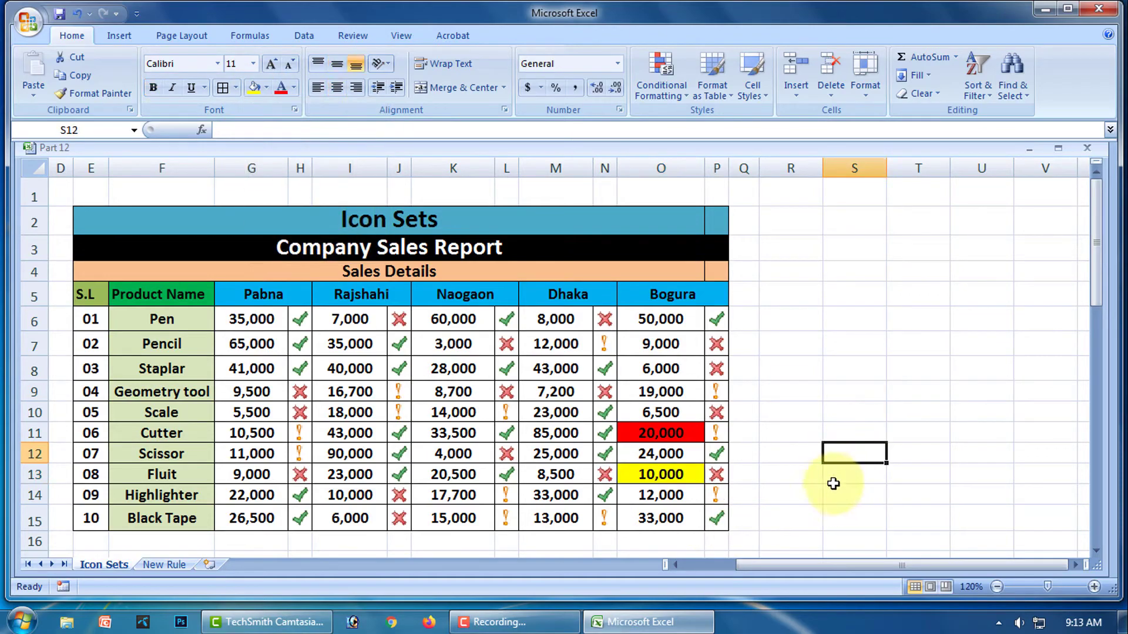
- Open the Icon Set rule shared by the icon columns H, J, L, N and P for editing
click(299, 169)
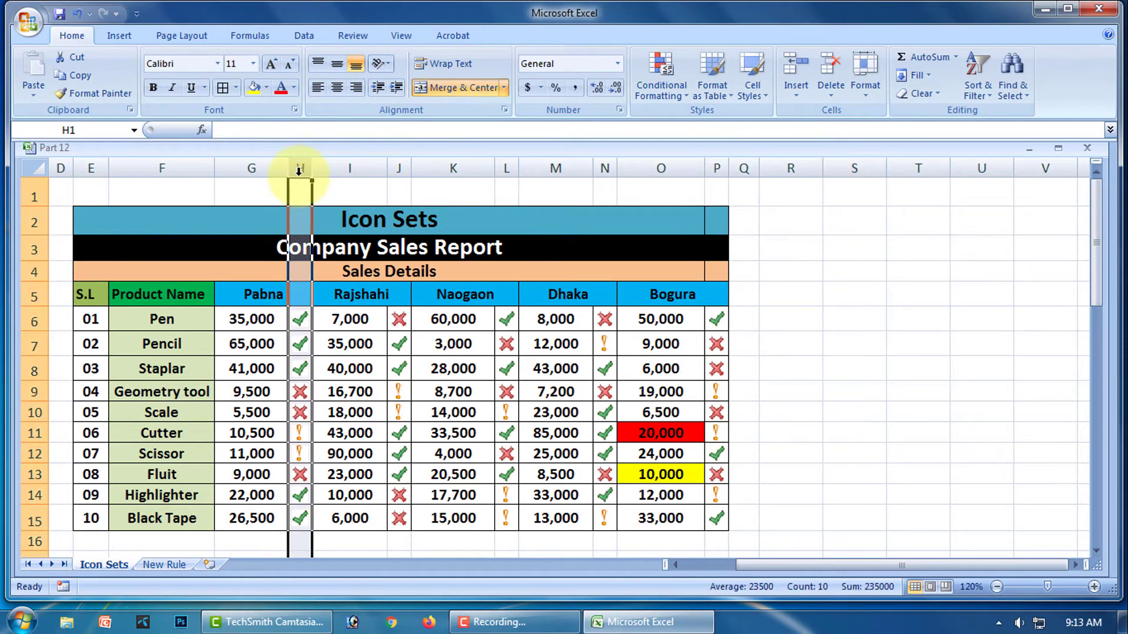
ctrl+click(398, 168)
ctrl+click(506, 168)
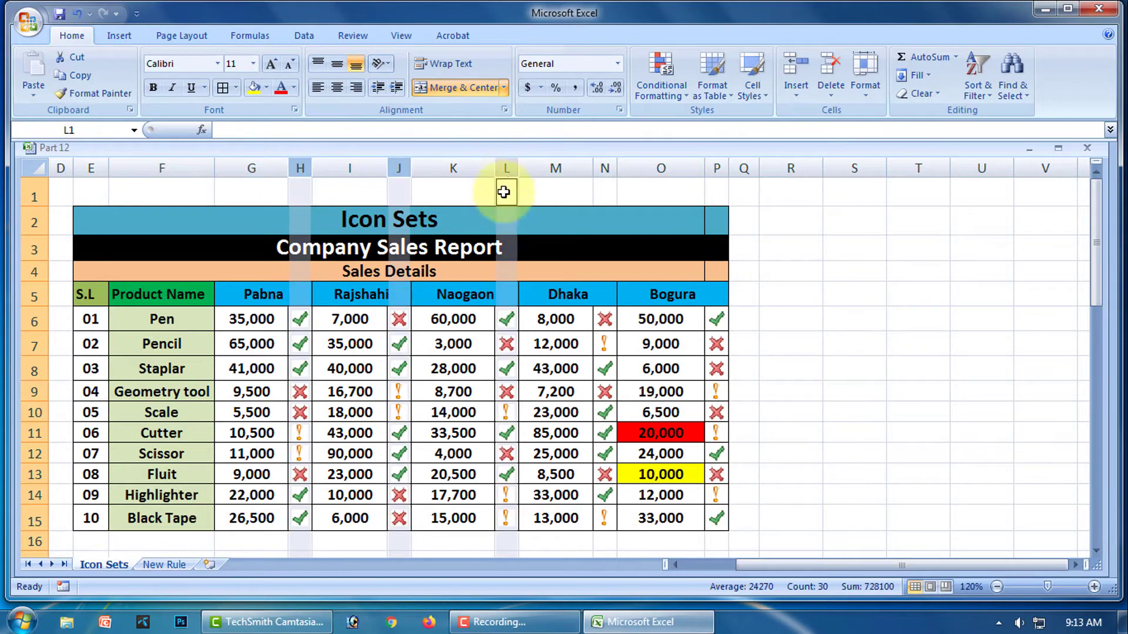
ctrl+click(604, 171)
ctrl+click(716, 168)
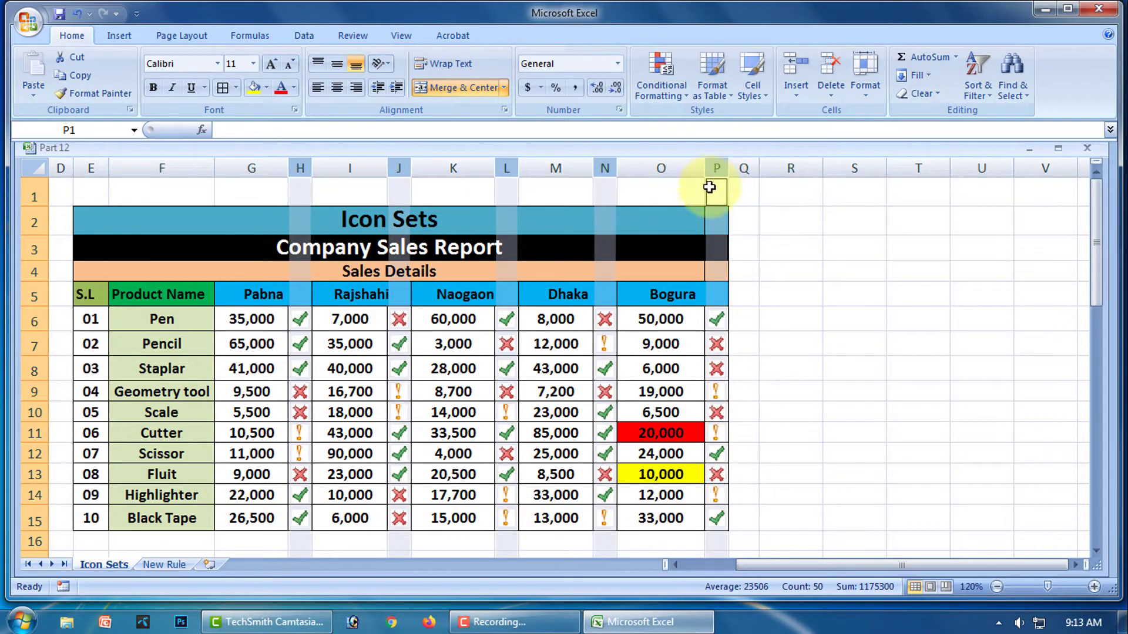
click(687, 94)
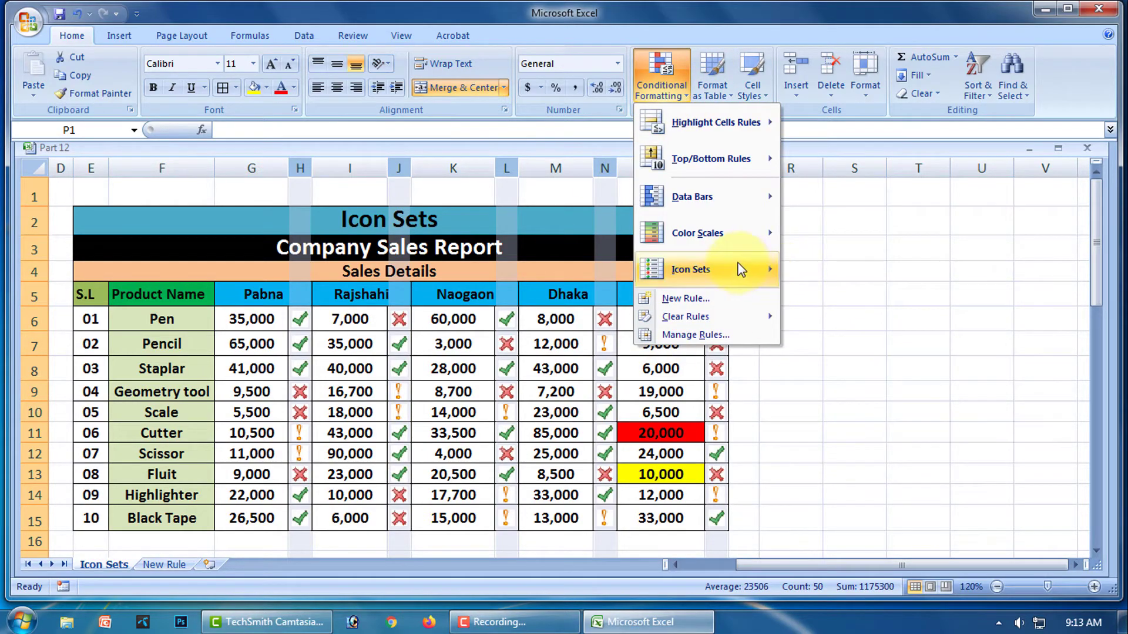
click(707, 335)
click(706, 298)
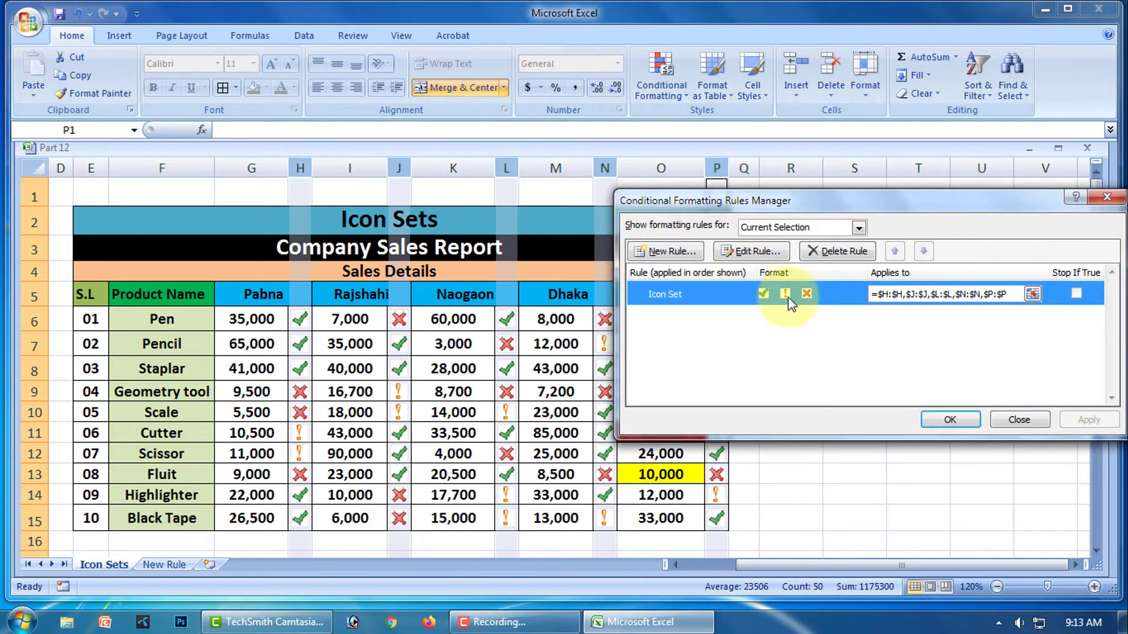
click(756, 251)
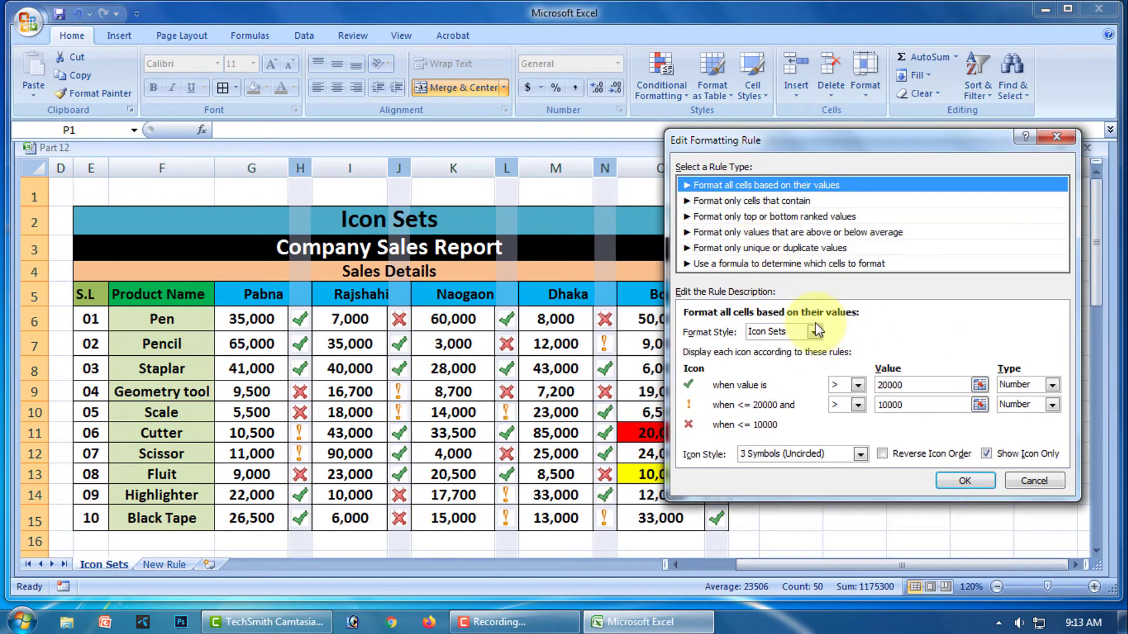
drag(818, 140, 916, 3)
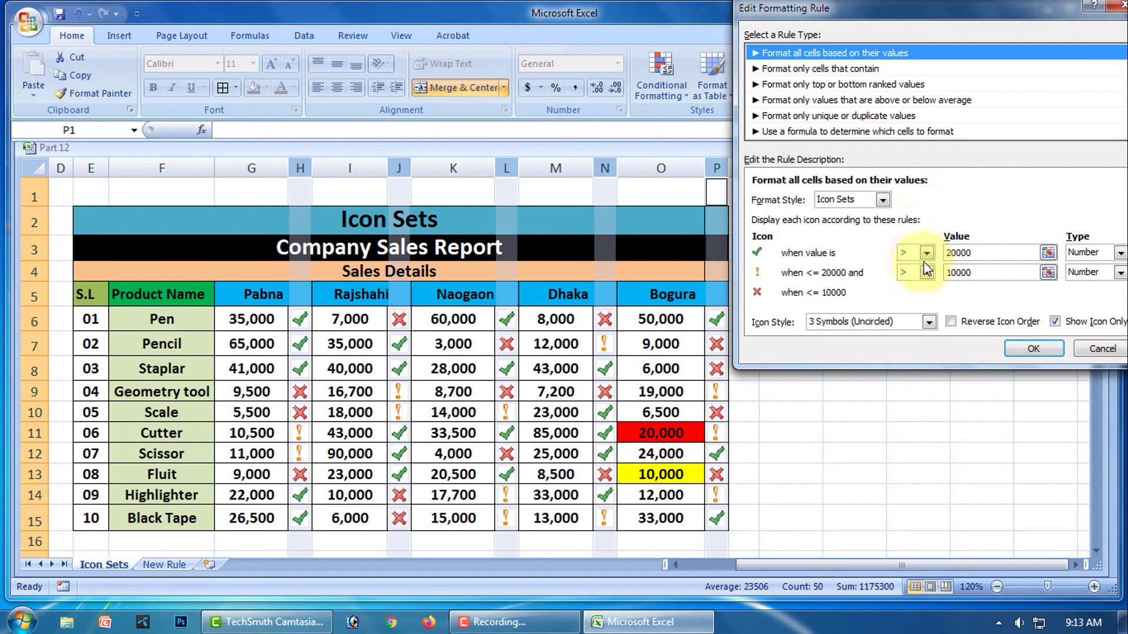
- Change the rule's check mark condition to >= 20000 and its exclamation mark condition to >= 10000, and apply it
click(926, 253)
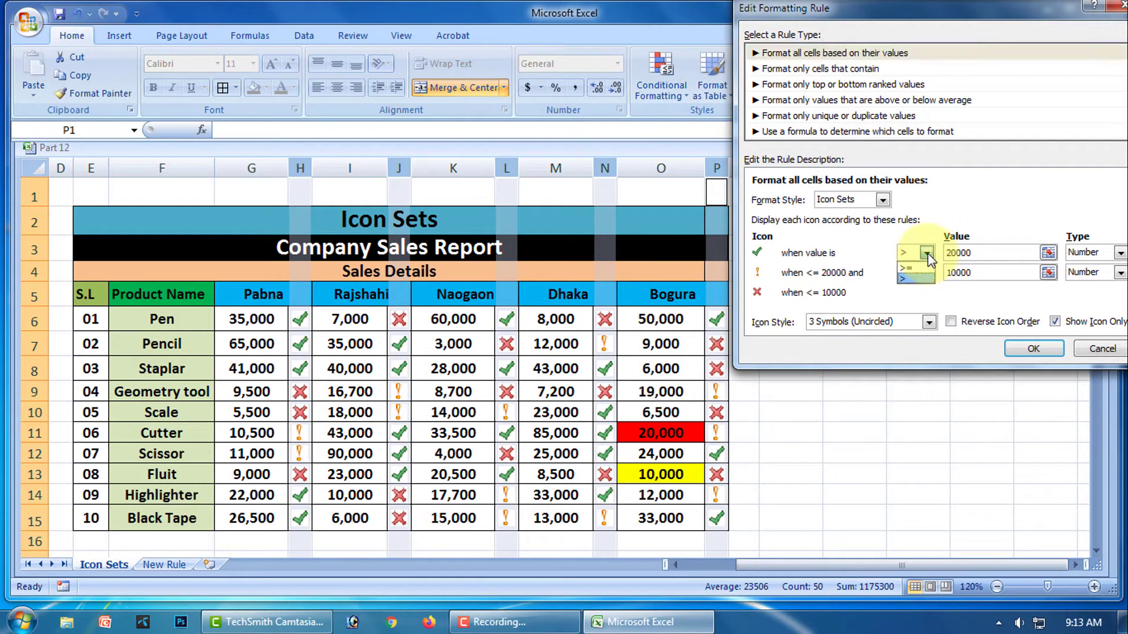
click(912, 269)
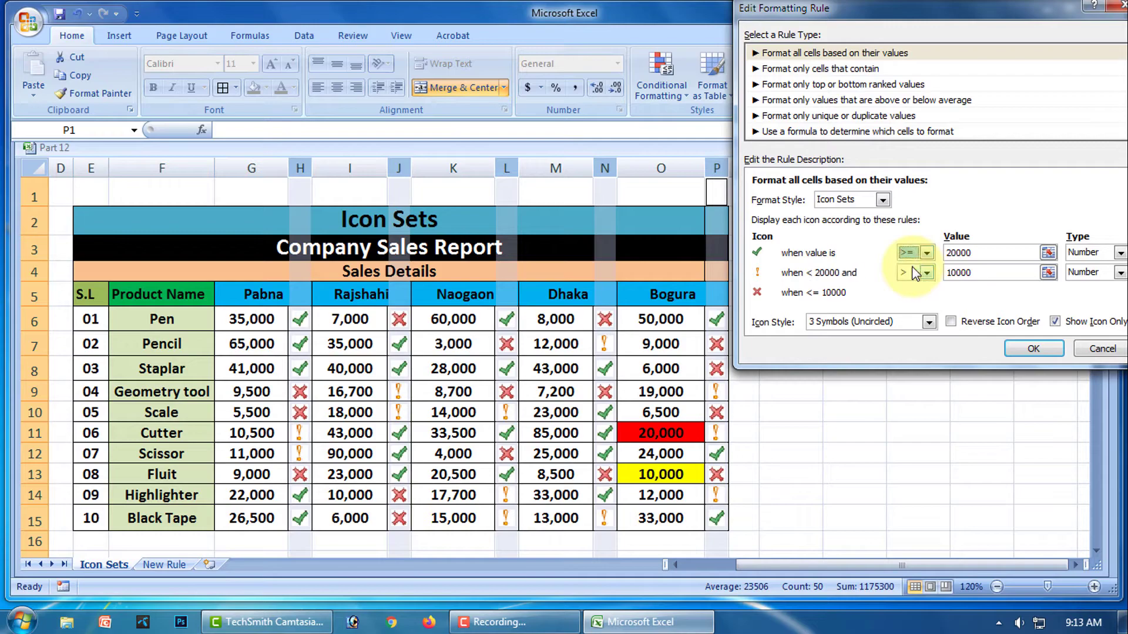
click(927, 274)
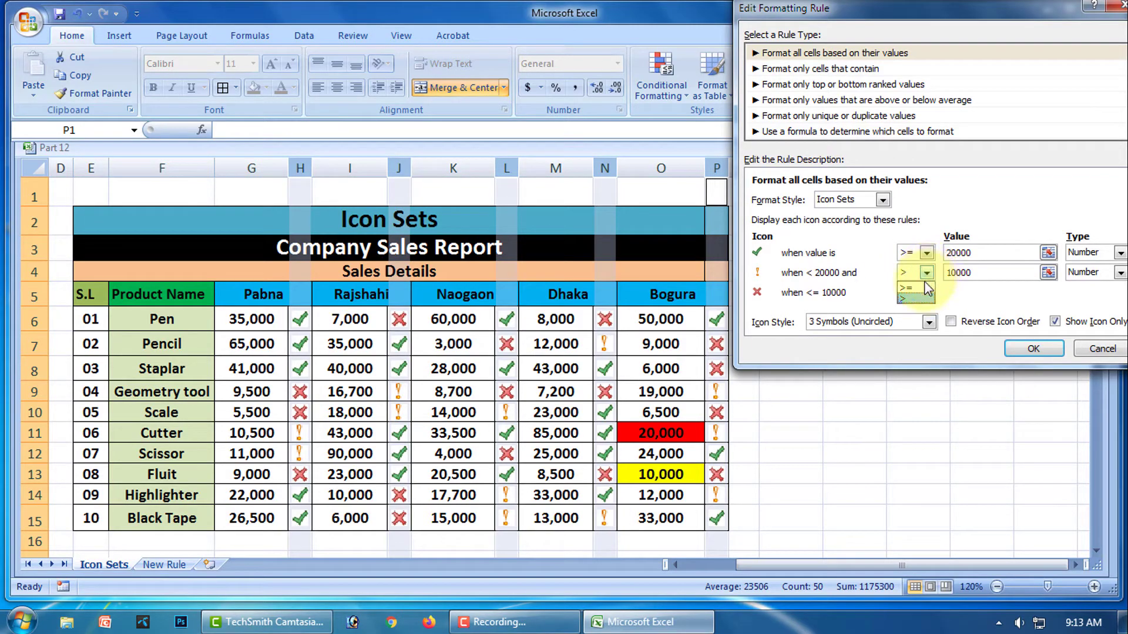
click(916, 288)
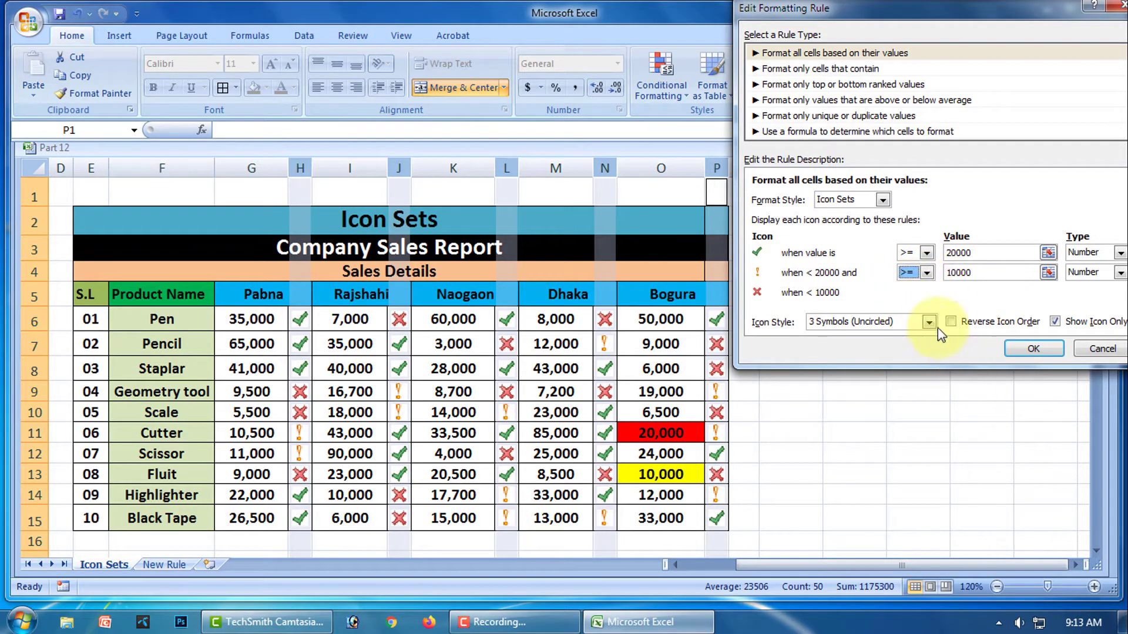
click(1032, 350)
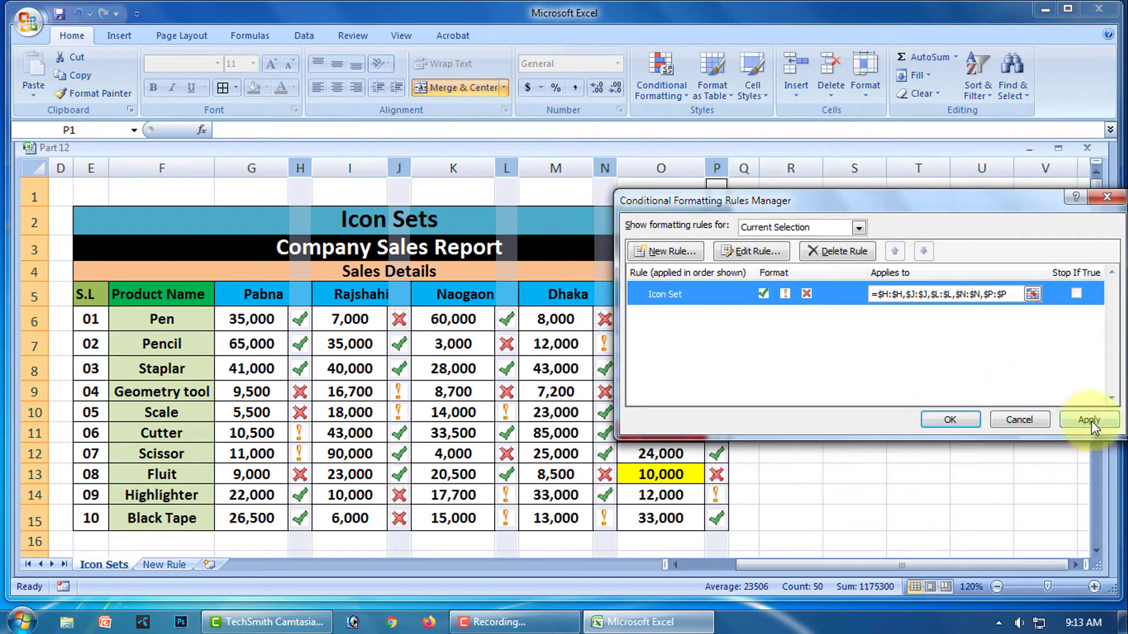
click(1088, 420)
click(943, 420)
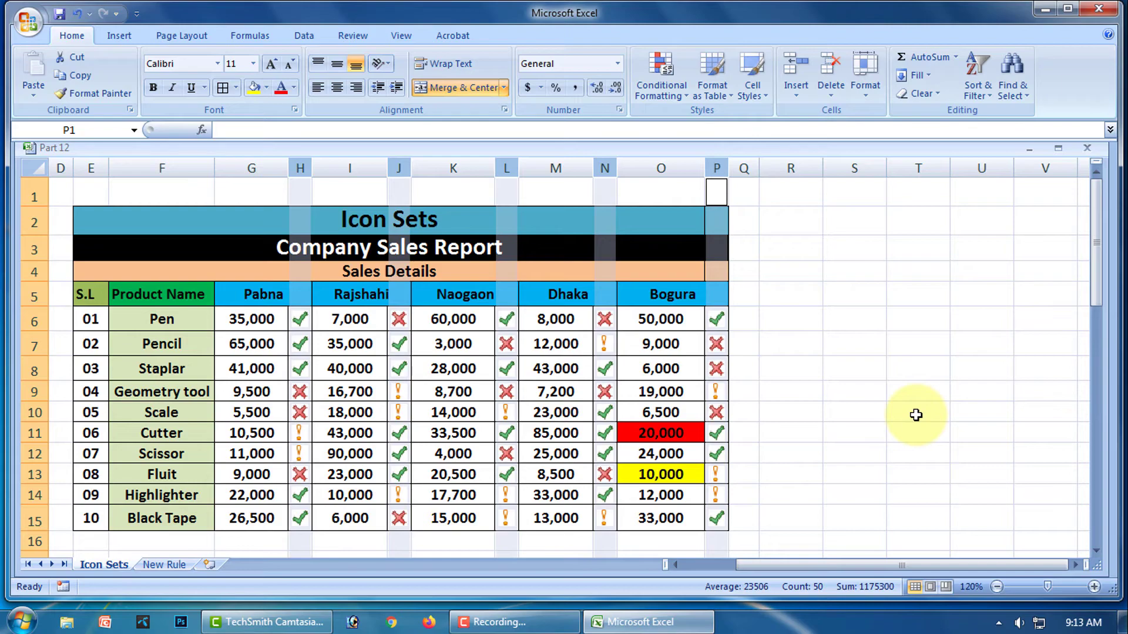
- Review the icon columns' rule conditions against the highlighted Bogura figures and close the rule with the same settings
scroll(918, 331, down, 1)
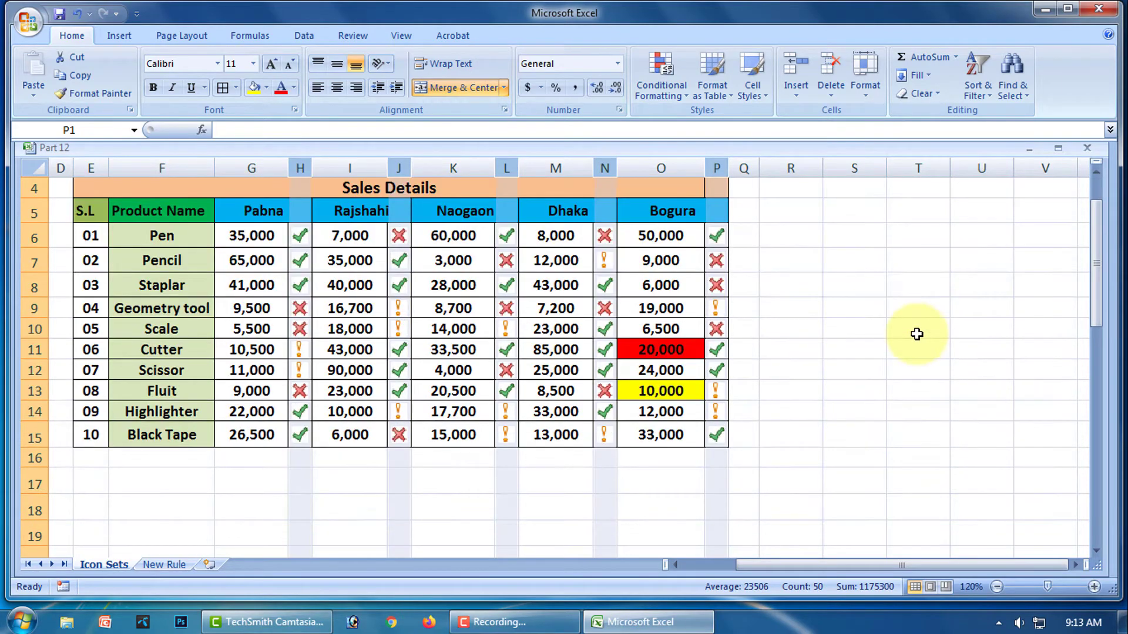
scroll(918, 332, up, 1)
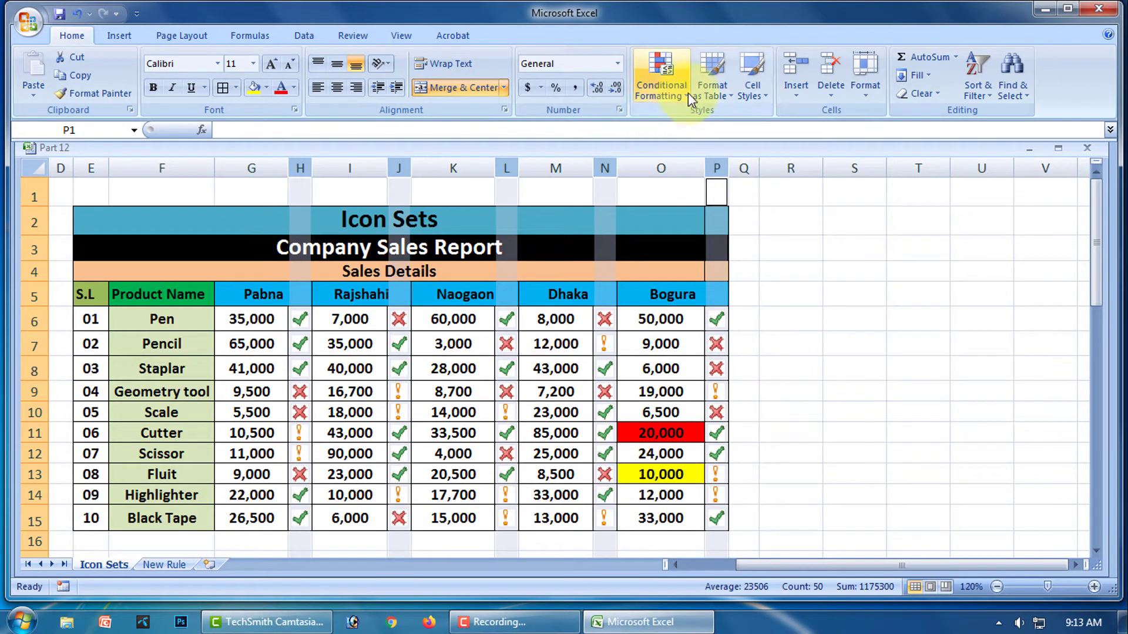
click(661, 76)
click(693, 335)
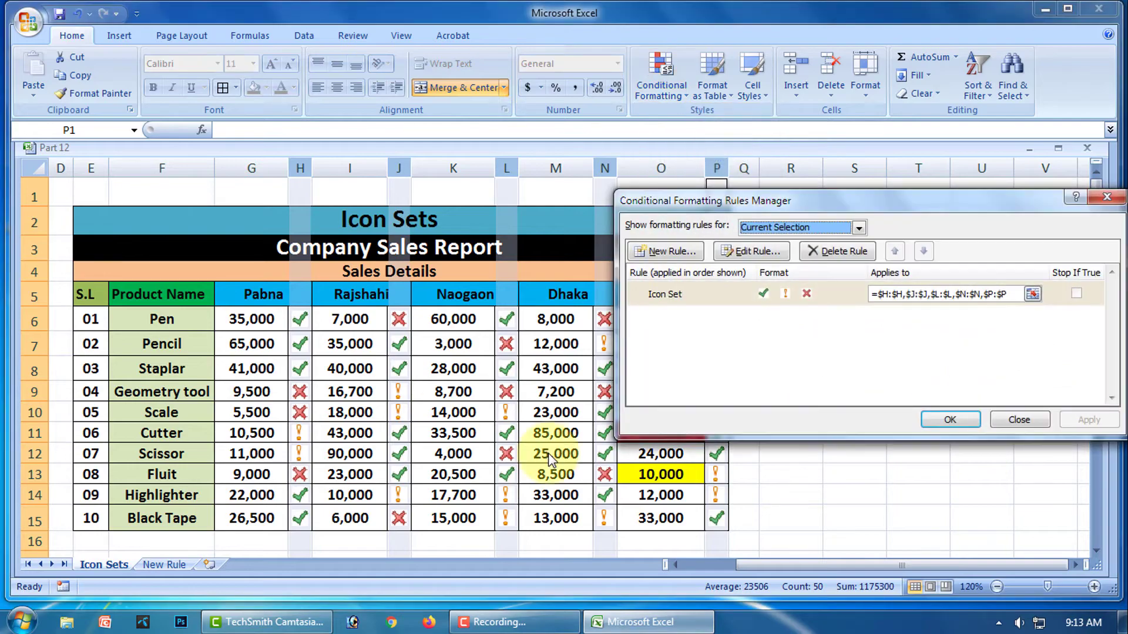
click(719, 296)
click(749, 251)
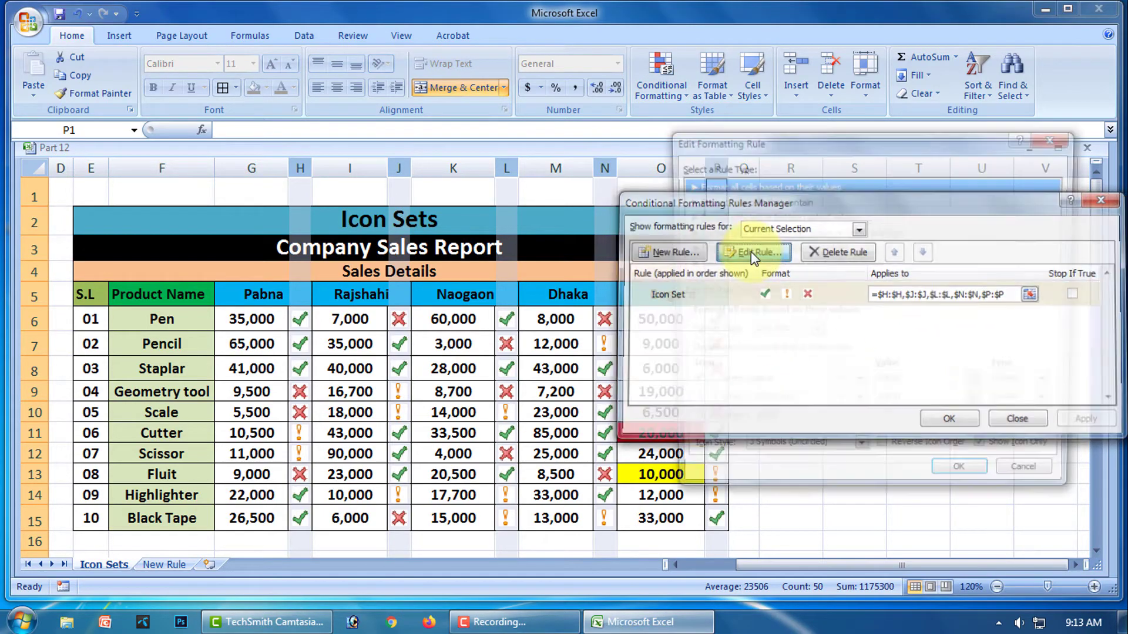
drag(885, 140, 958, 22)
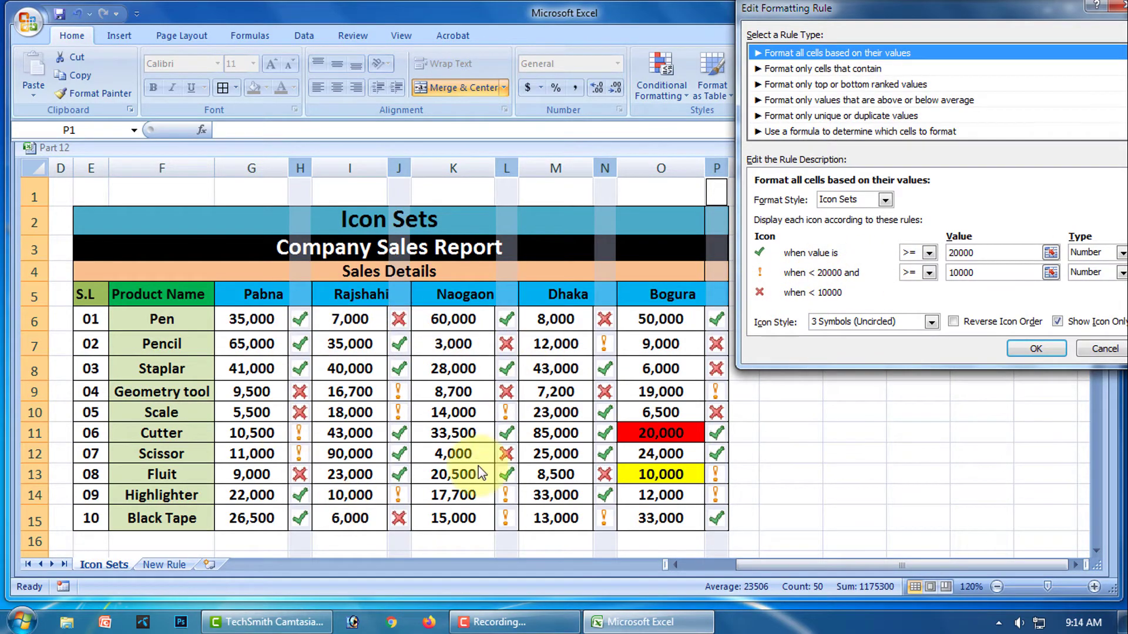
click(1037, 346)
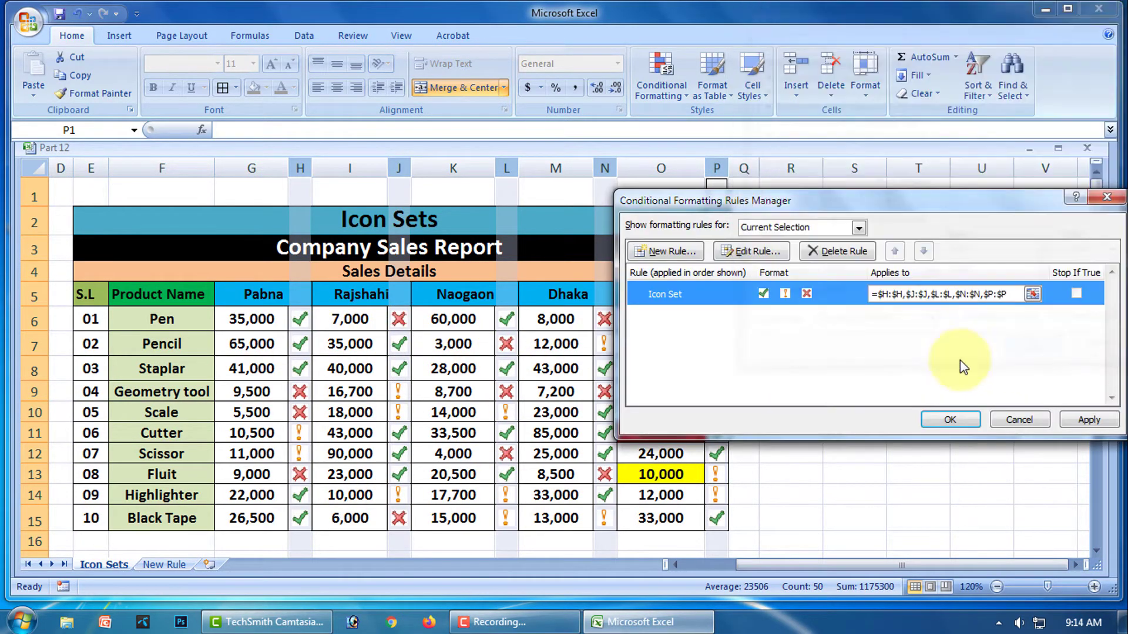
click(1090, 420)
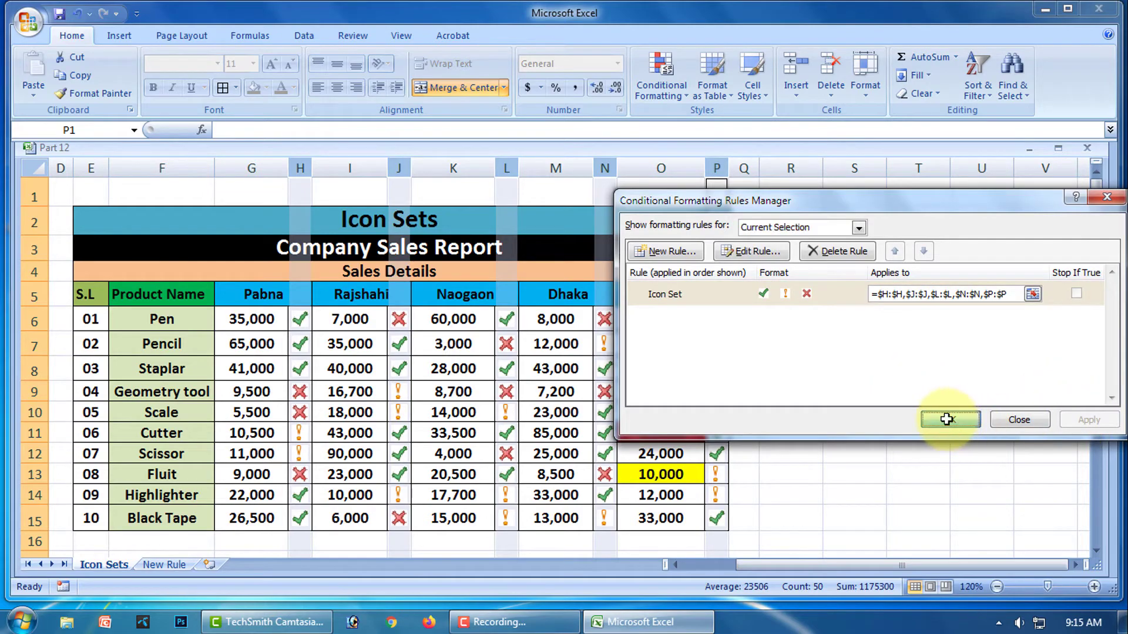
click(946, 418)
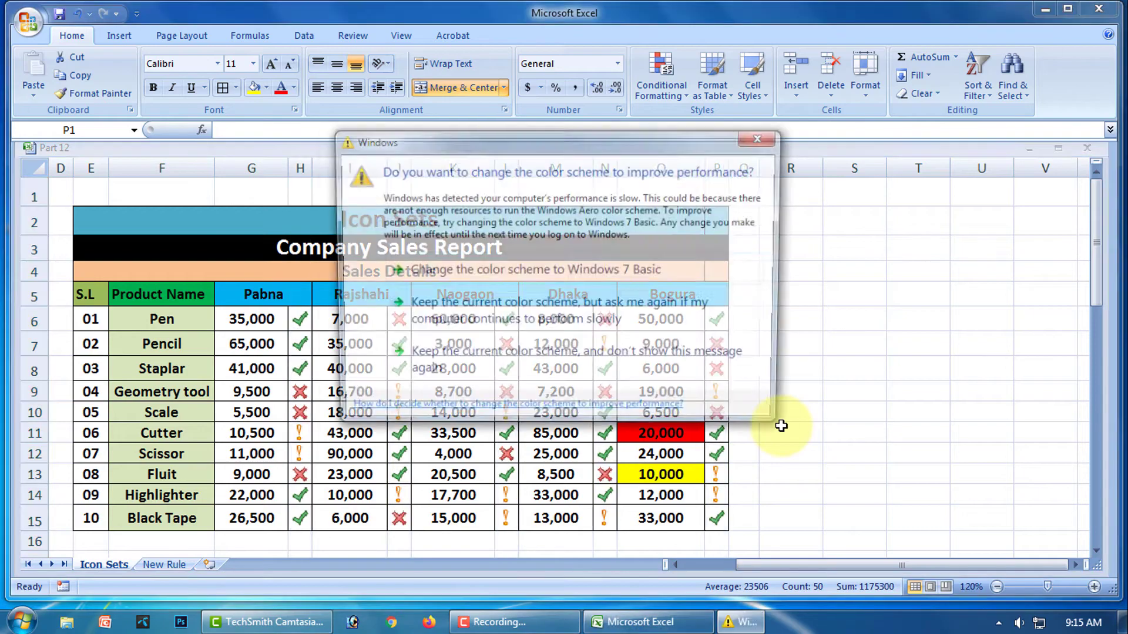
- Dismiss the Windows color scheme prompt and switch to the New Rule sheet's sales report
click(773, 141)
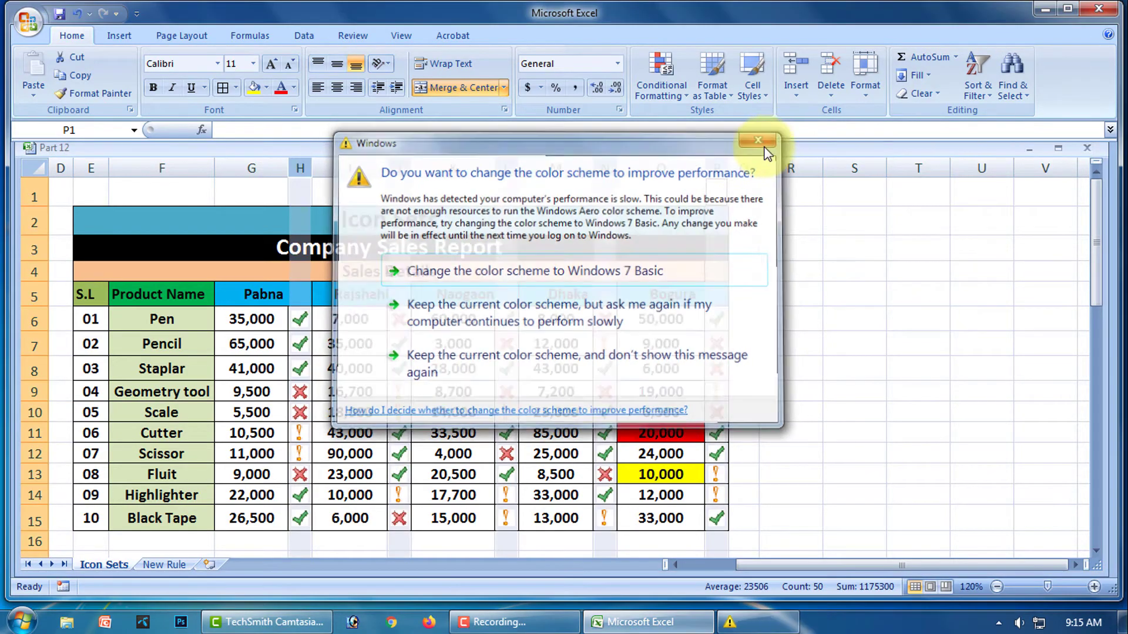
scroll(820, 300, down, 10)
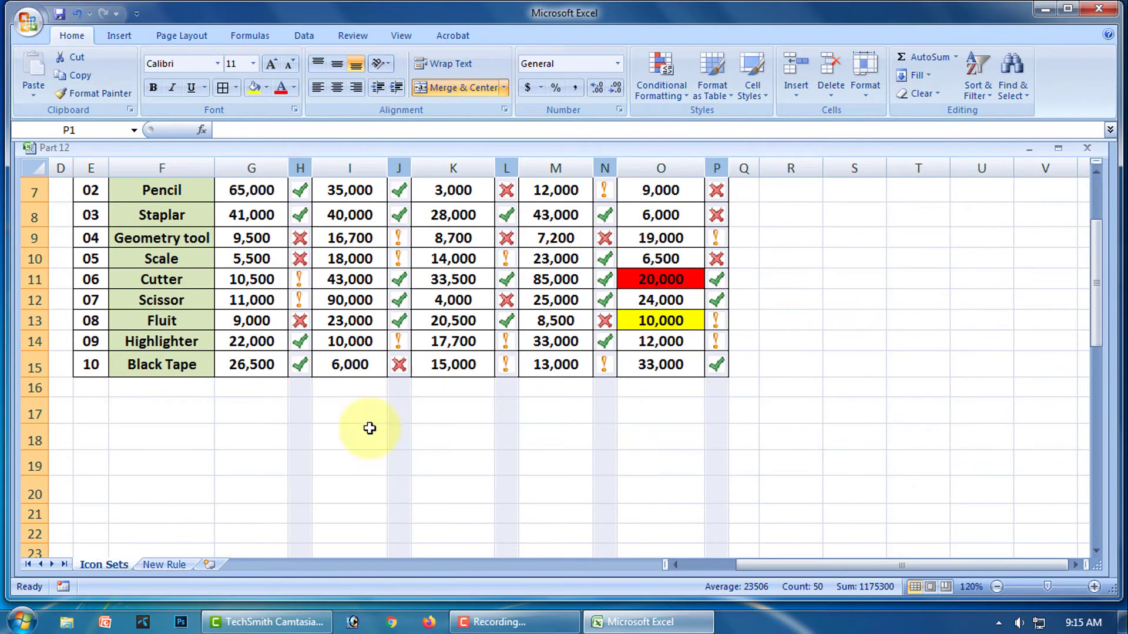
click(163, 564)
scroll(264, 528, up, 10)
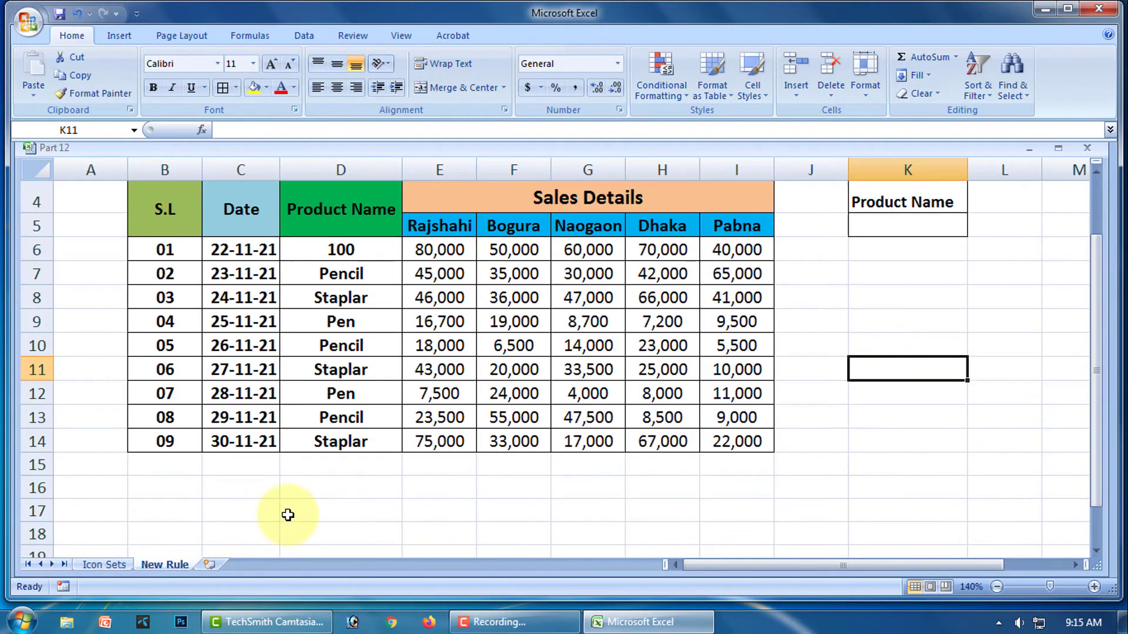
click(925, 486)
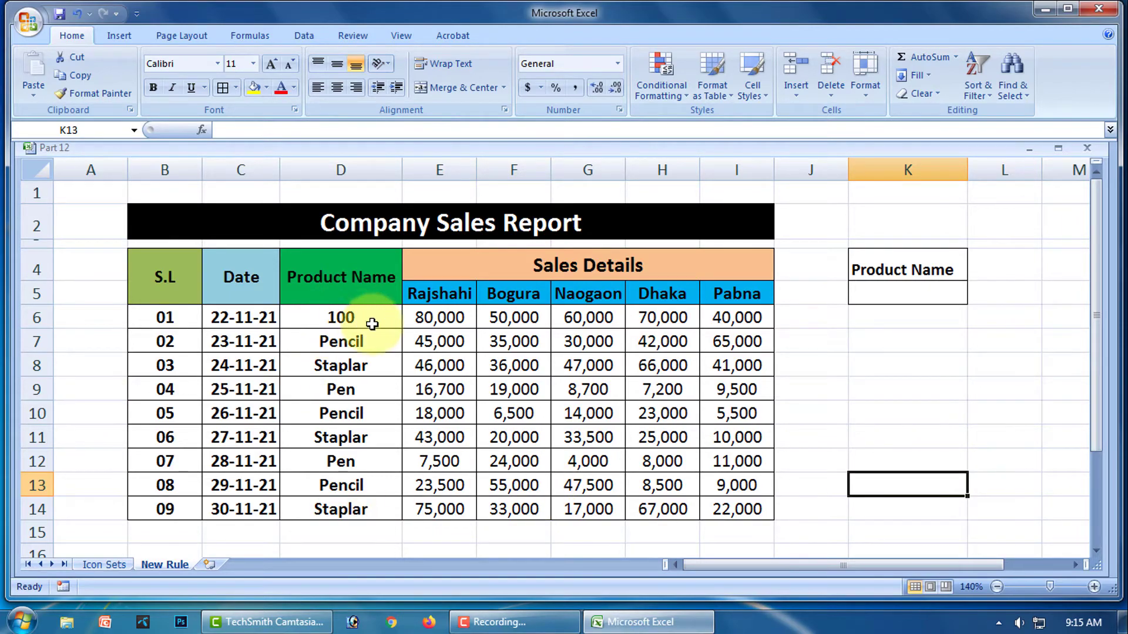
- Replace the first product name in cell D6 with Pen
click(355, 315)
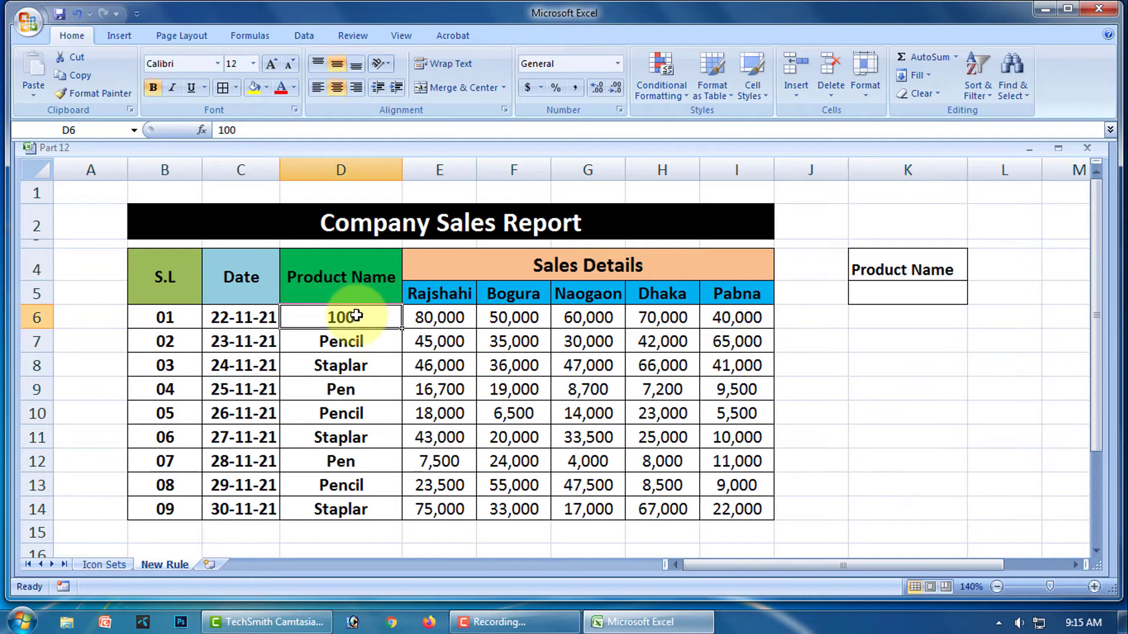
key(BackSpace)
text(Pen)
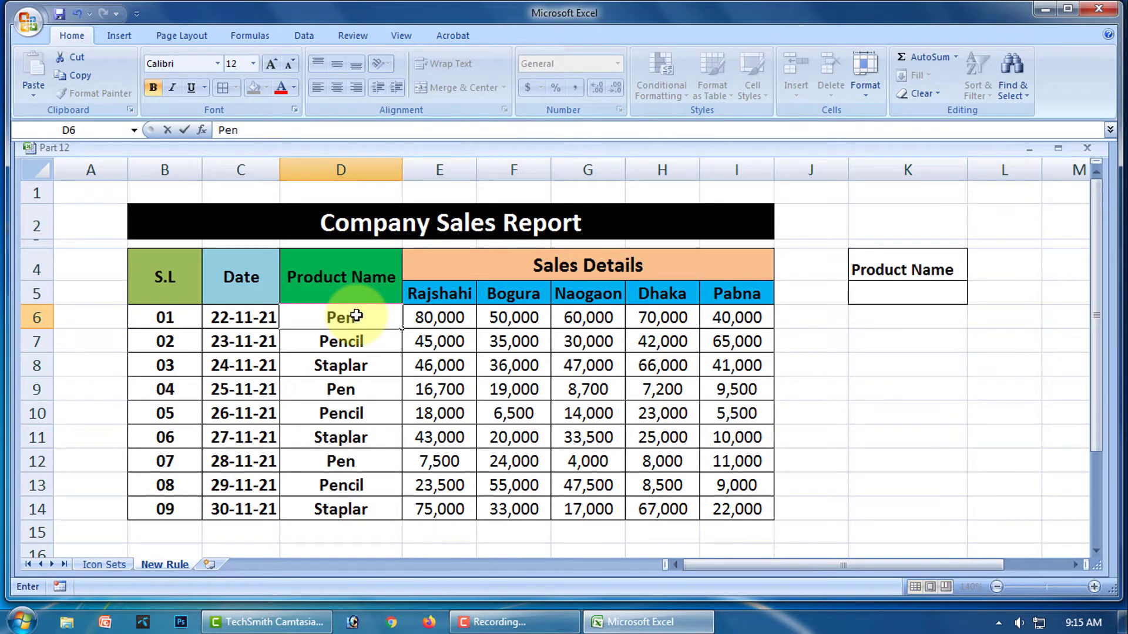
key(ctrl+Return)
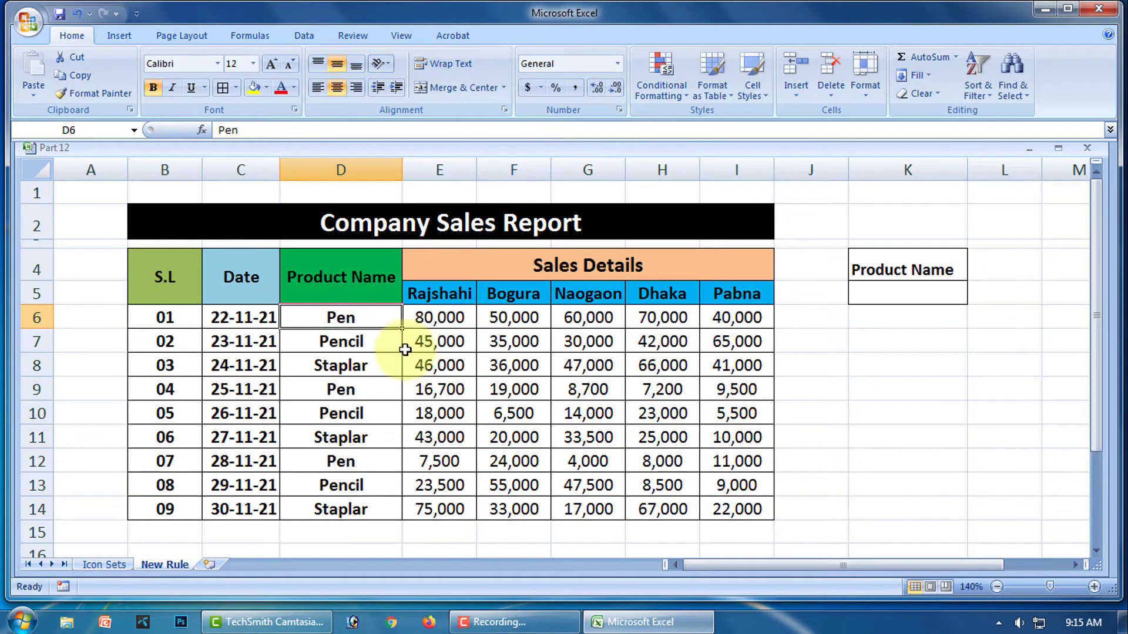
- Set up a formula-based formatting rule for the product names in D6:D14 with the formula =D6=$K$5
drag(341, 318, 348, 508)
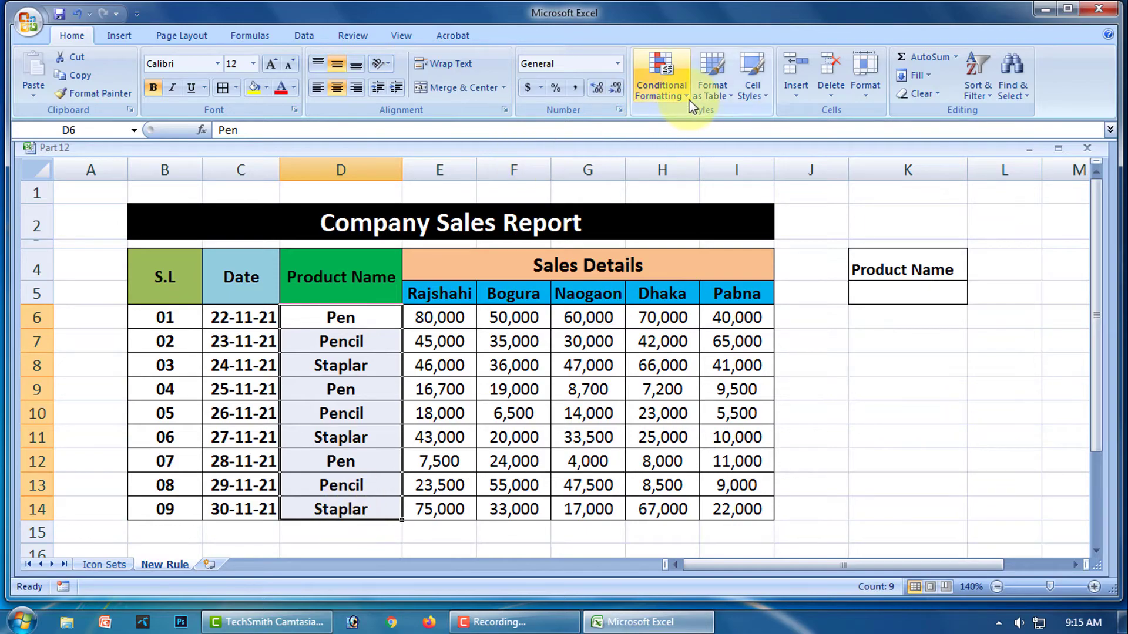
click(666, 91)
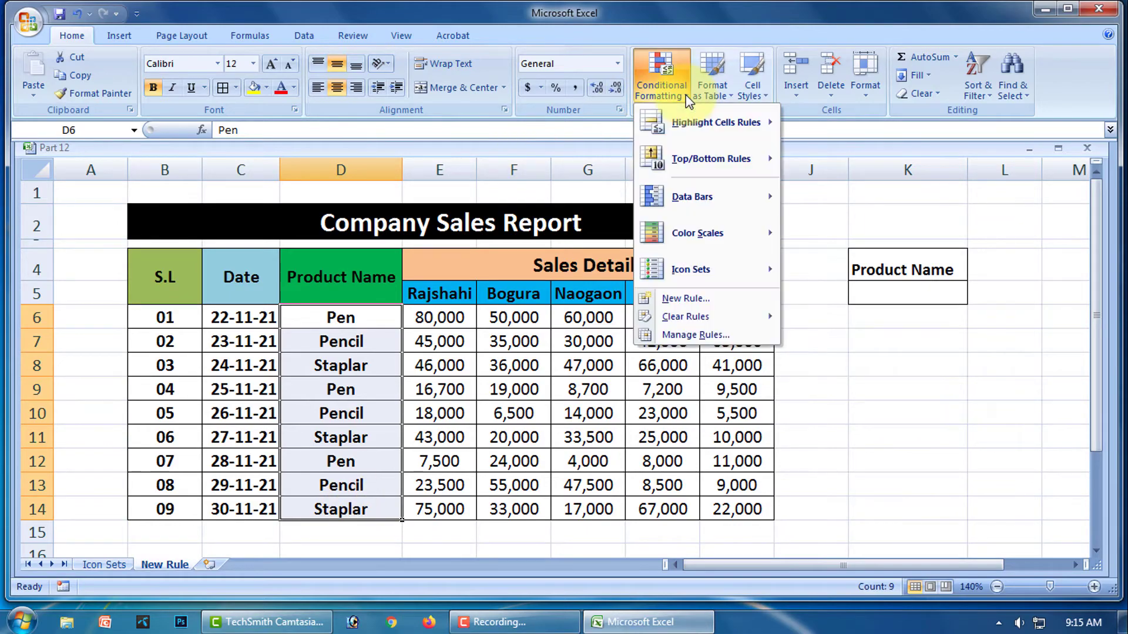
click(684, 299)
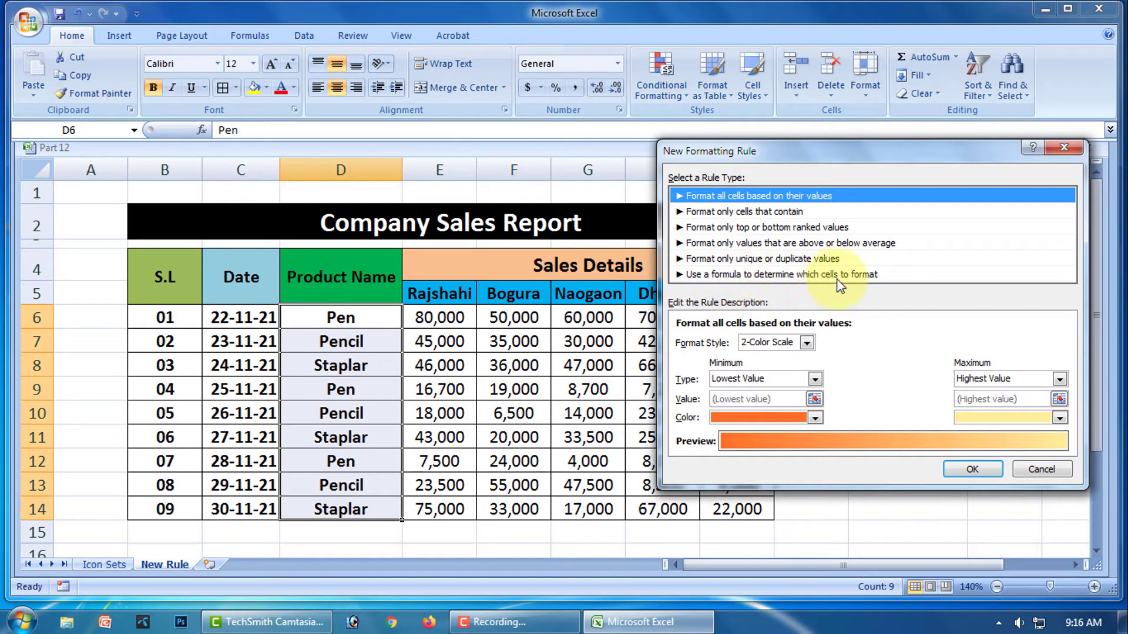
click(741, 275)
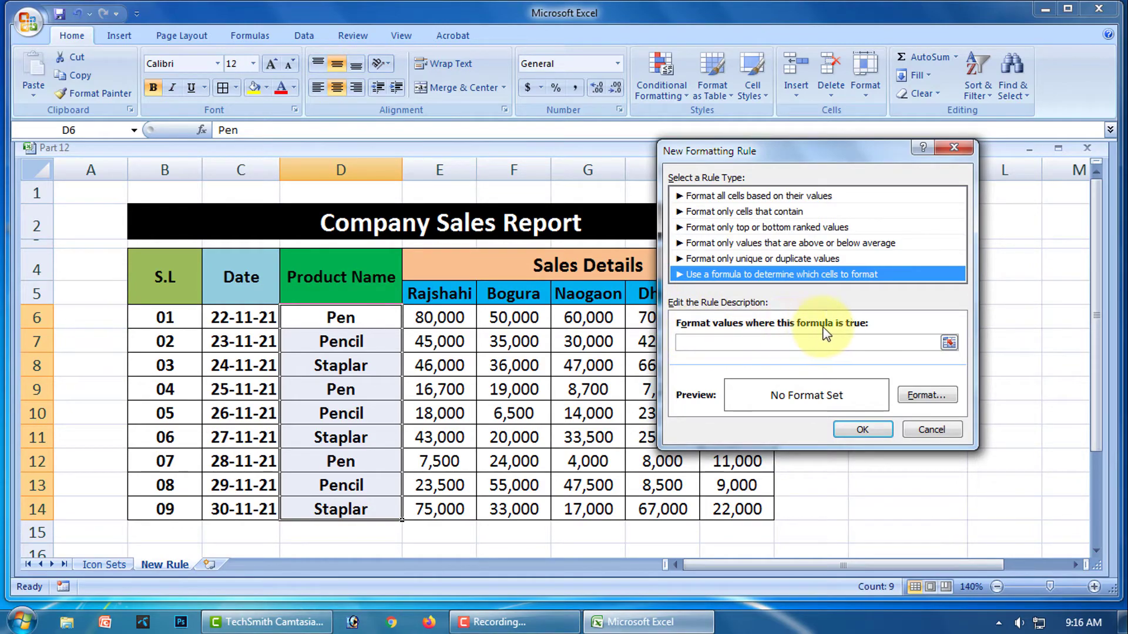
click(722, 341)
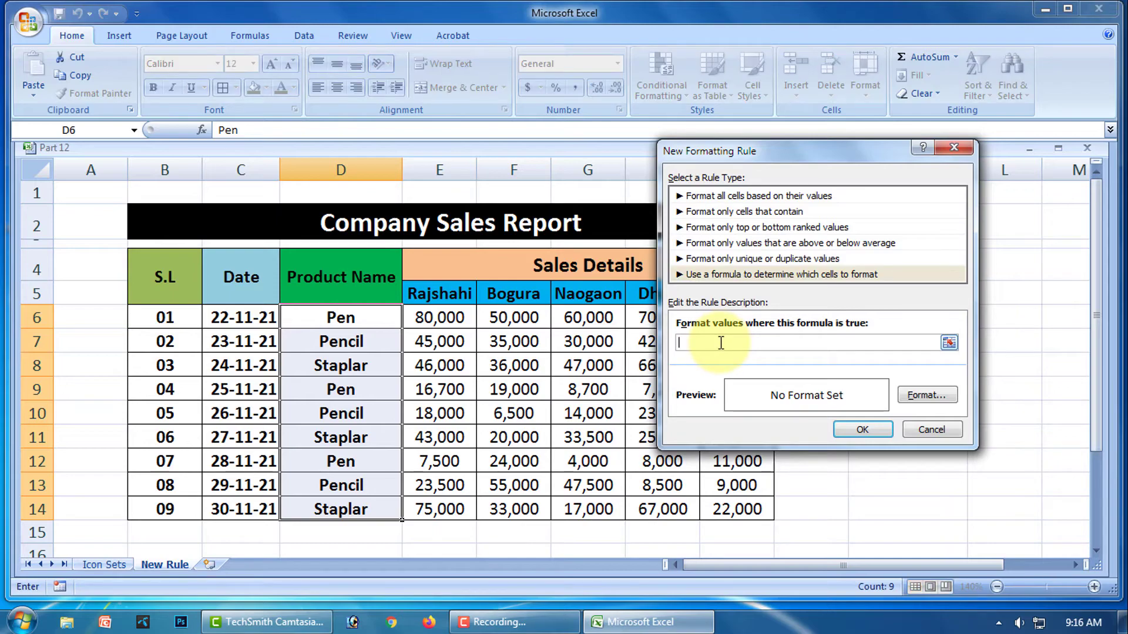
text(=)
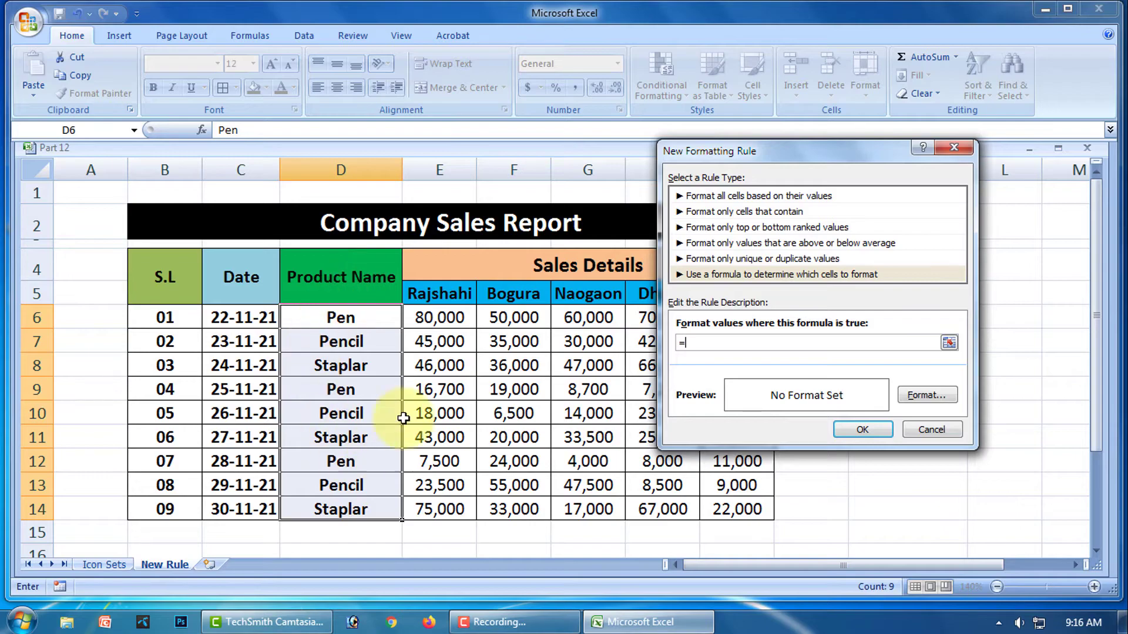
click(370, 318)
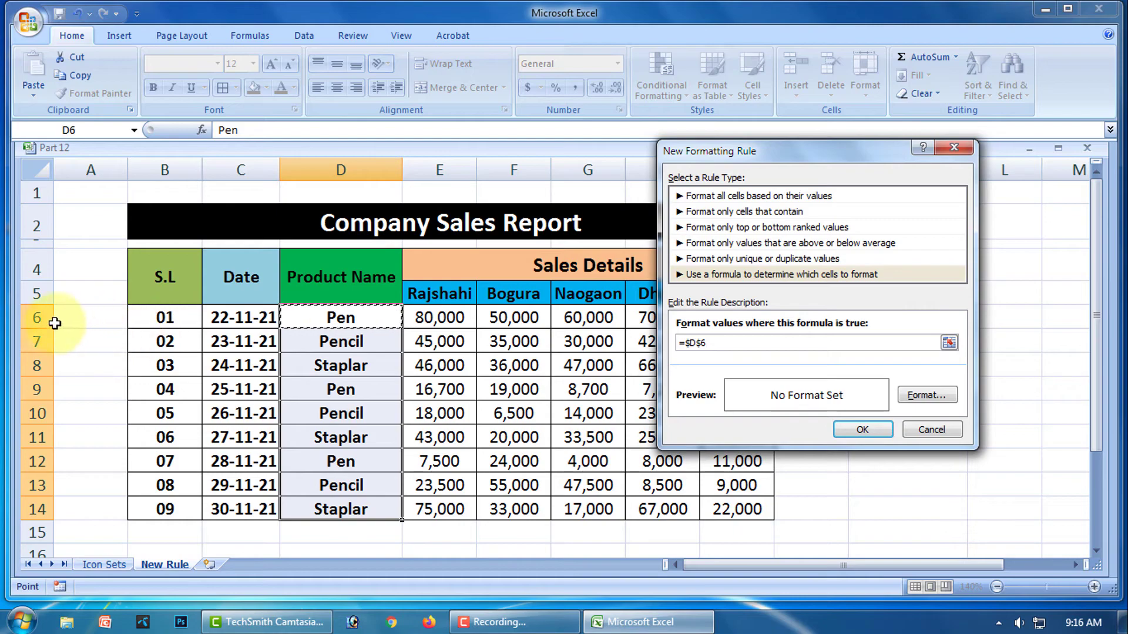
click(692, 342)
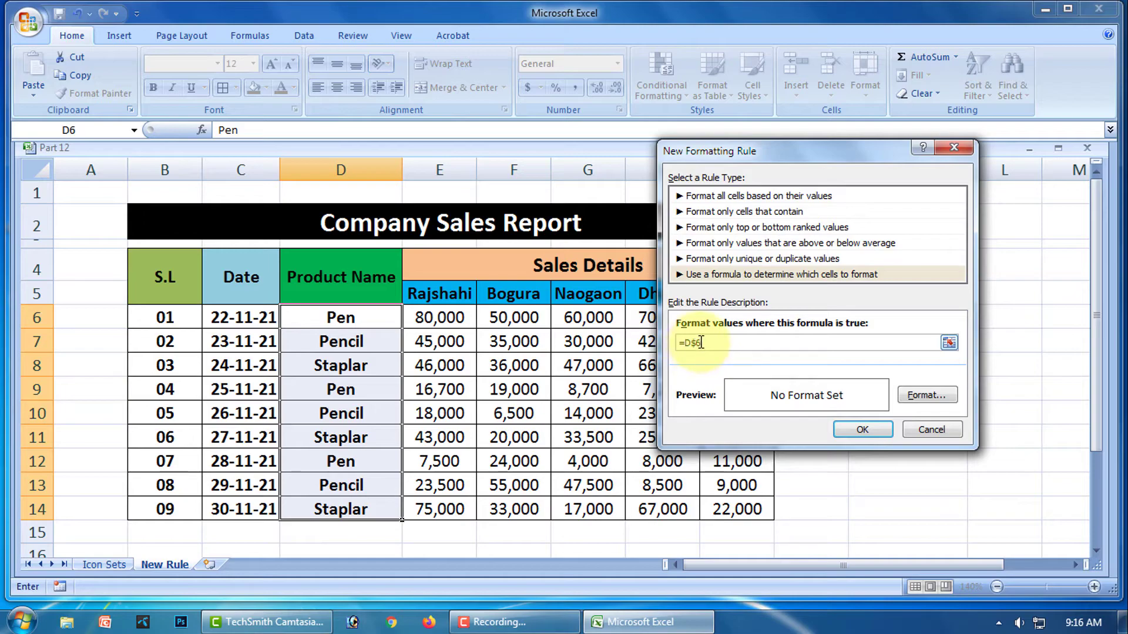
key(Delete)
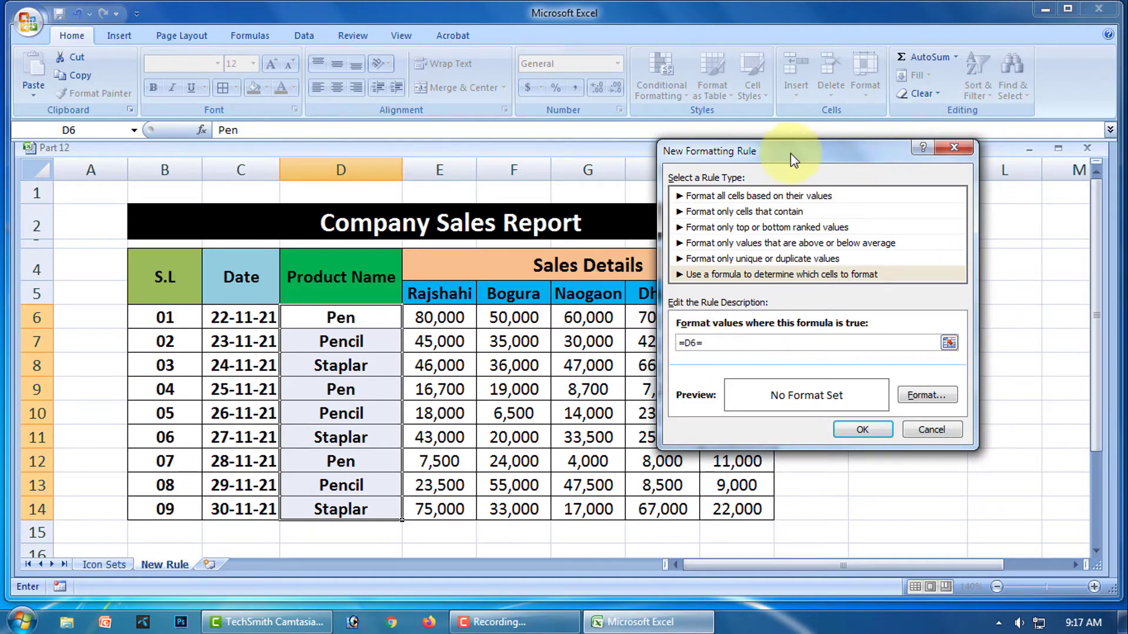
drag(867, 147, 467, 69)
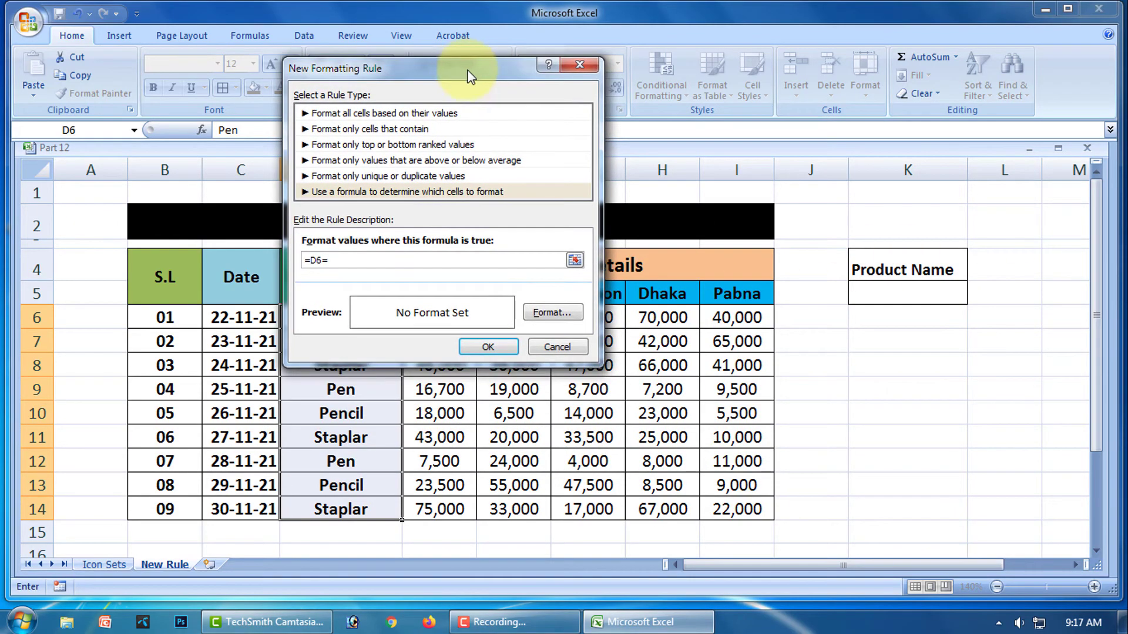
click(916, 296)
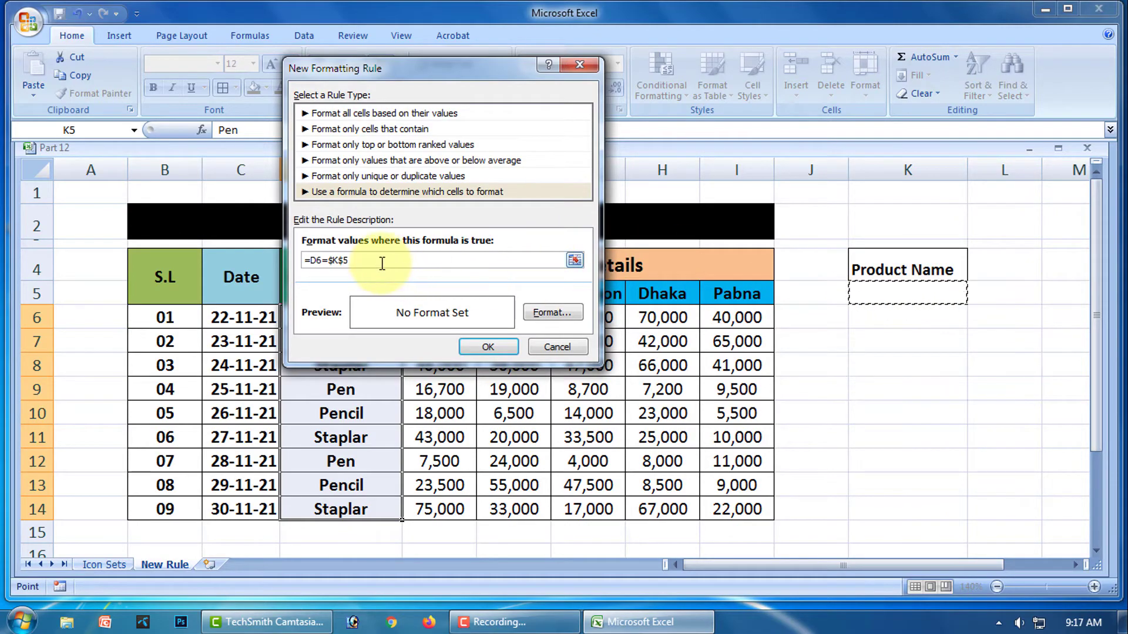
- Give the product name rule a red fill and create it
click(567, 315)
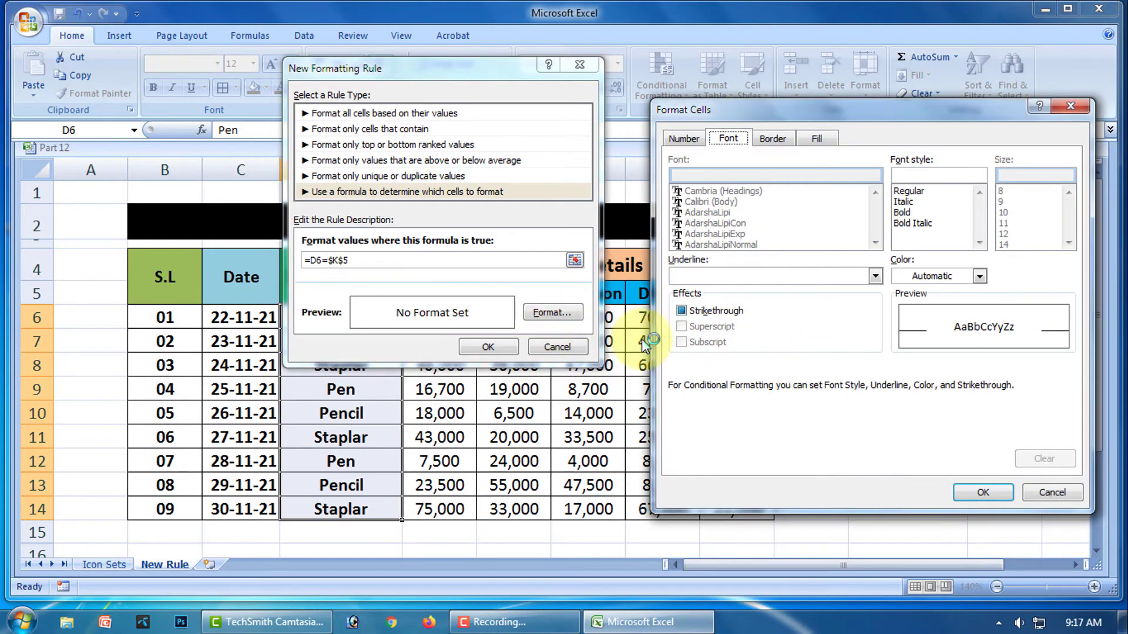
click(817, 139)
click(699, 301)
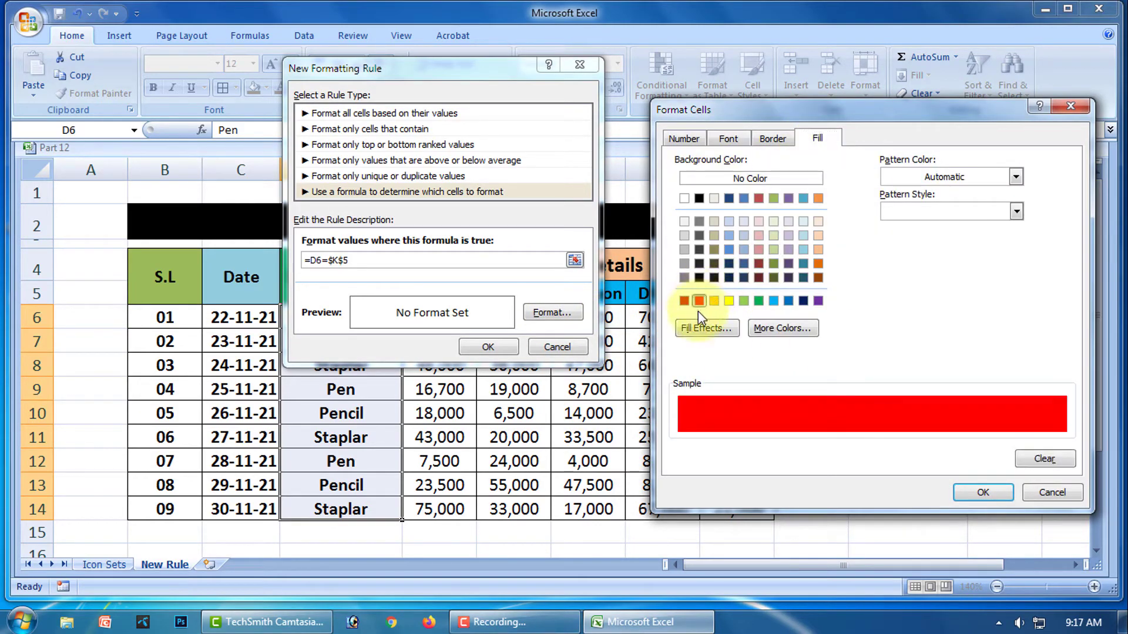
click(982, 494)
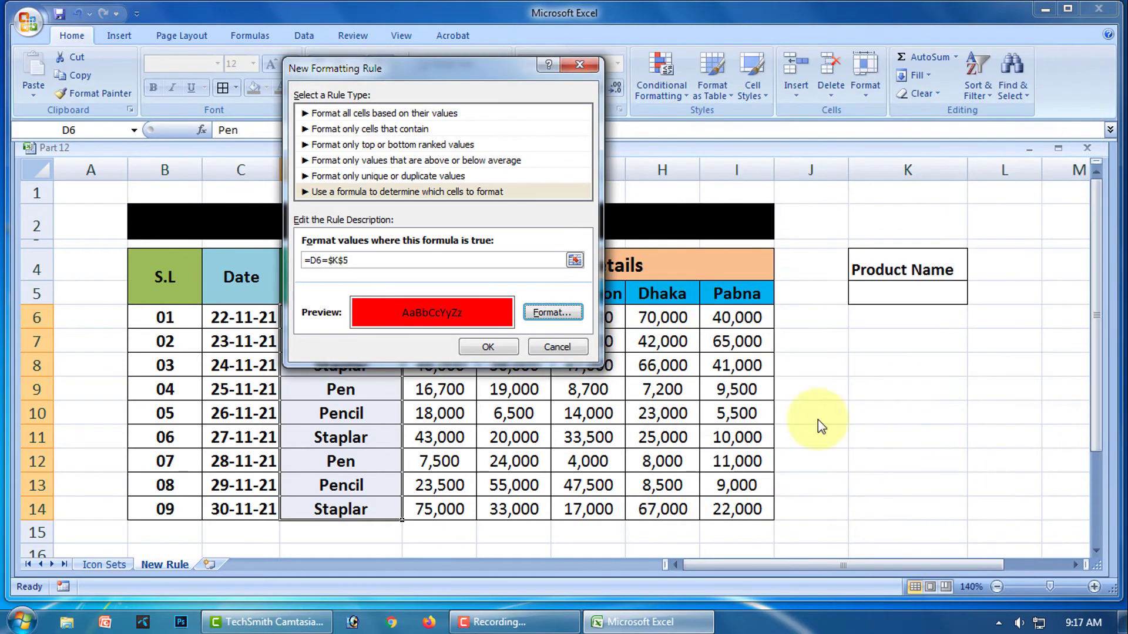
click(492, 351)
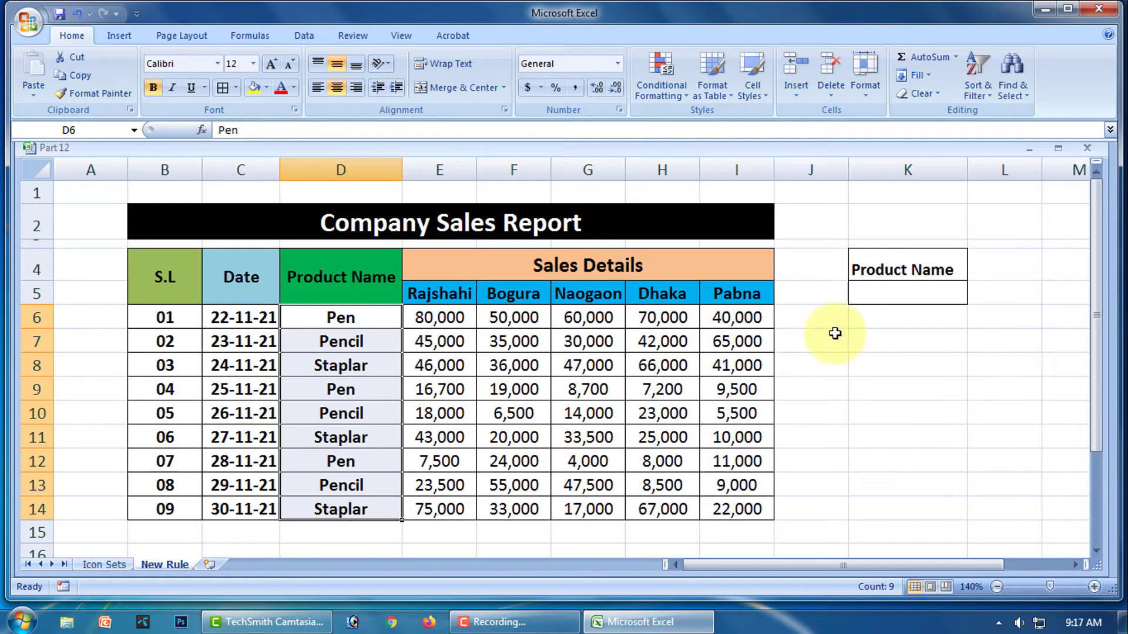
- Enter Pen as the product name to highlight in cell K5
click(907, 292)
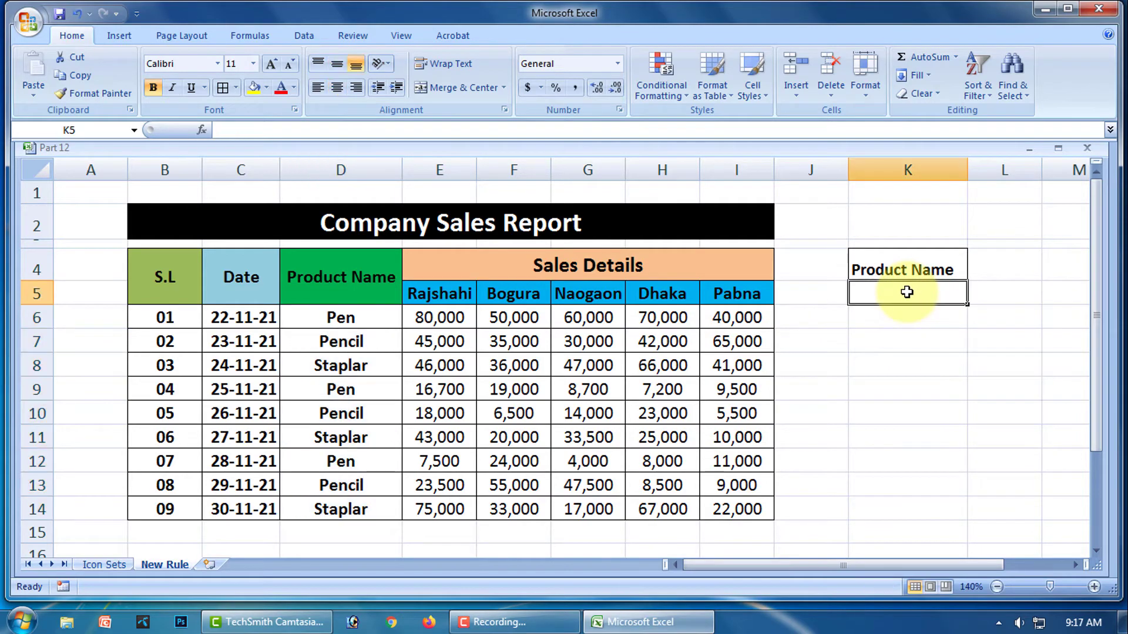
text(Pen)
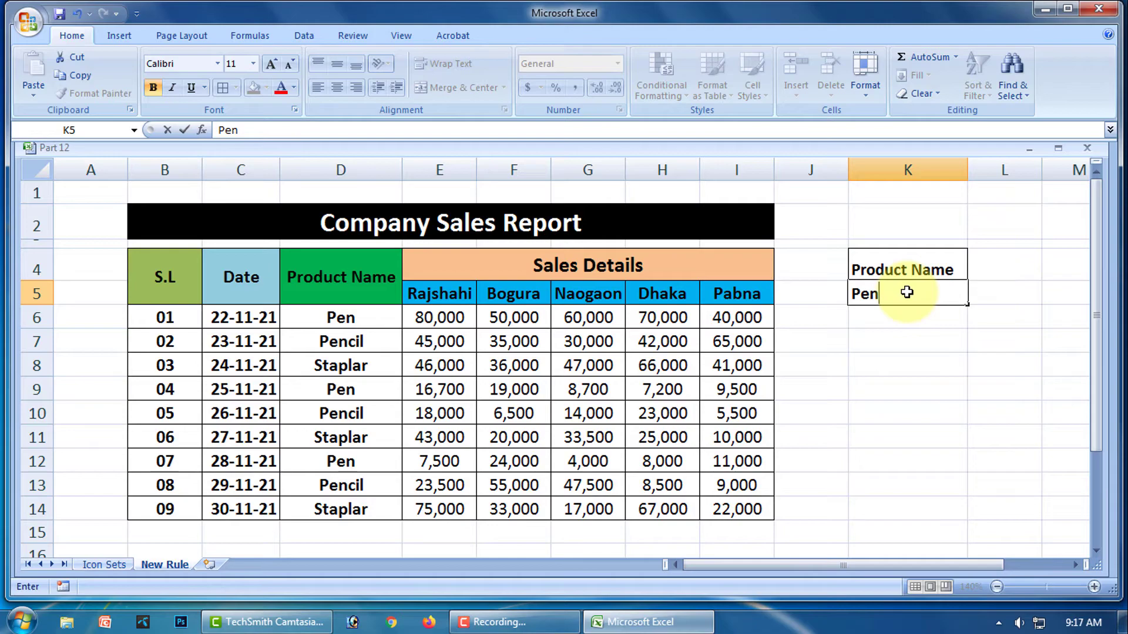
key(Return)
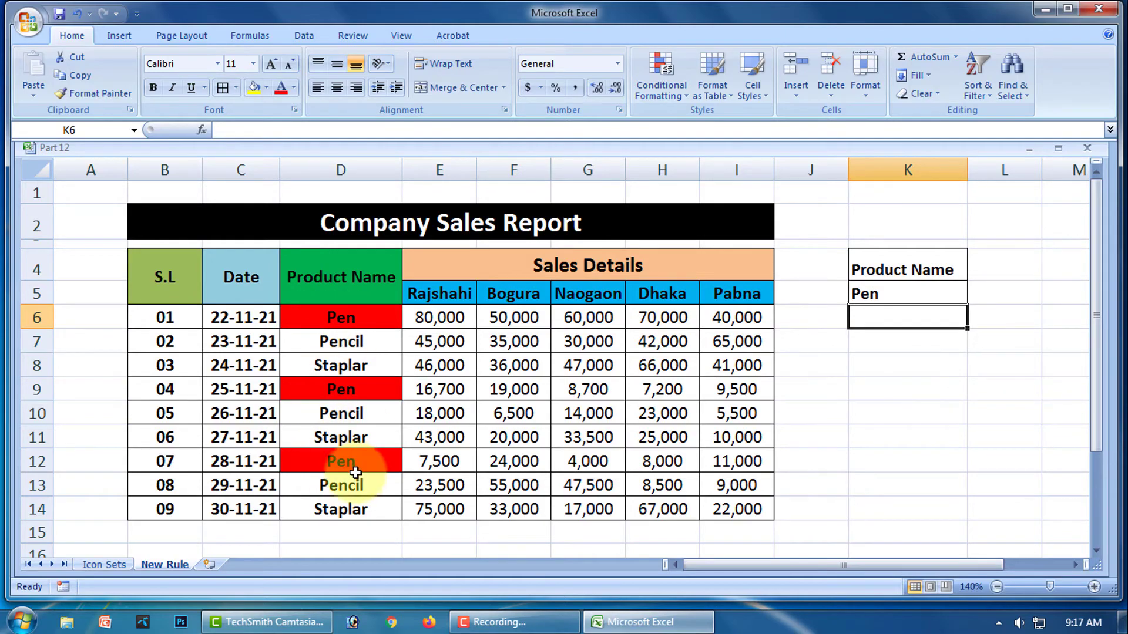
click(760, 139)
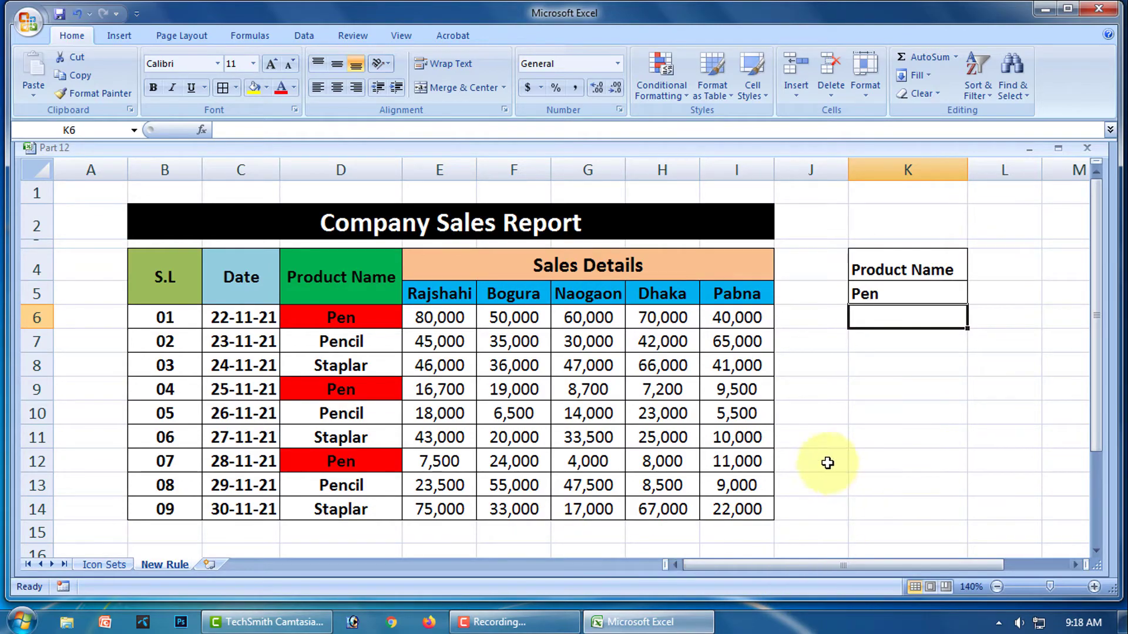
- Clear the conditional formatting rules from the product names in D6:D14
drag(346, 323, 327, 506)
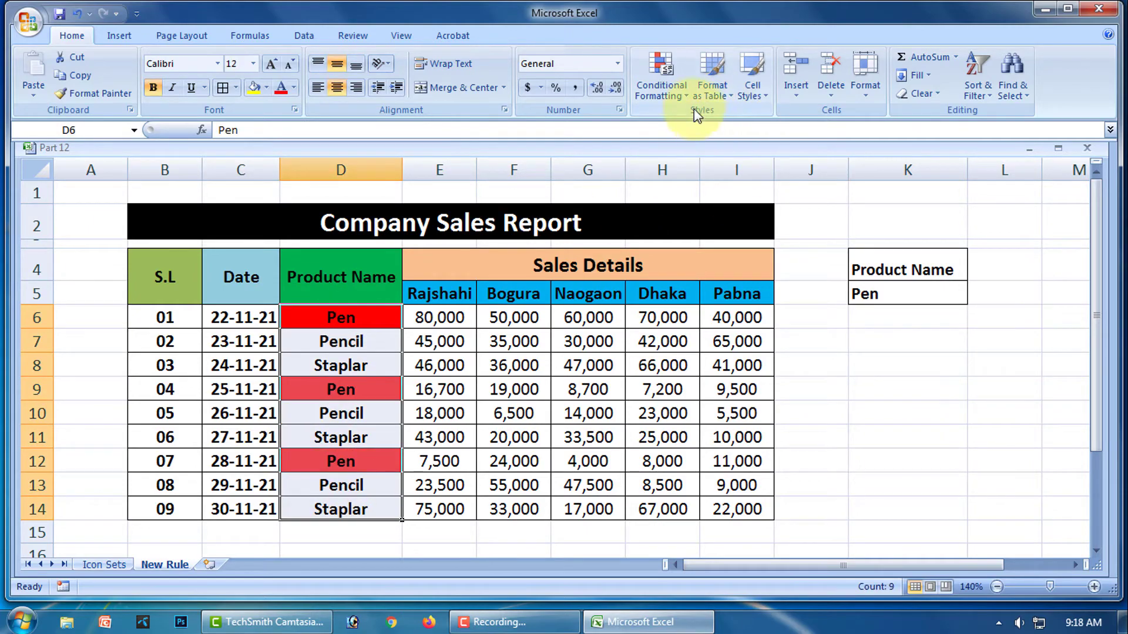
click(684, 95)
mouse_move(690, 319)
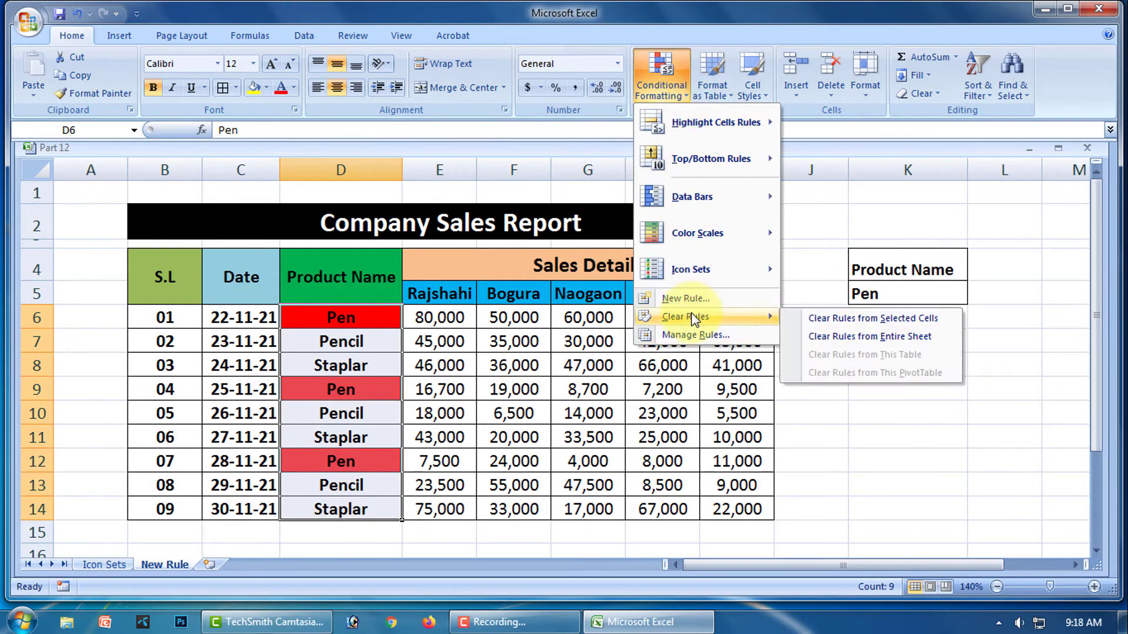
click(877, 319)
click(949, 388)
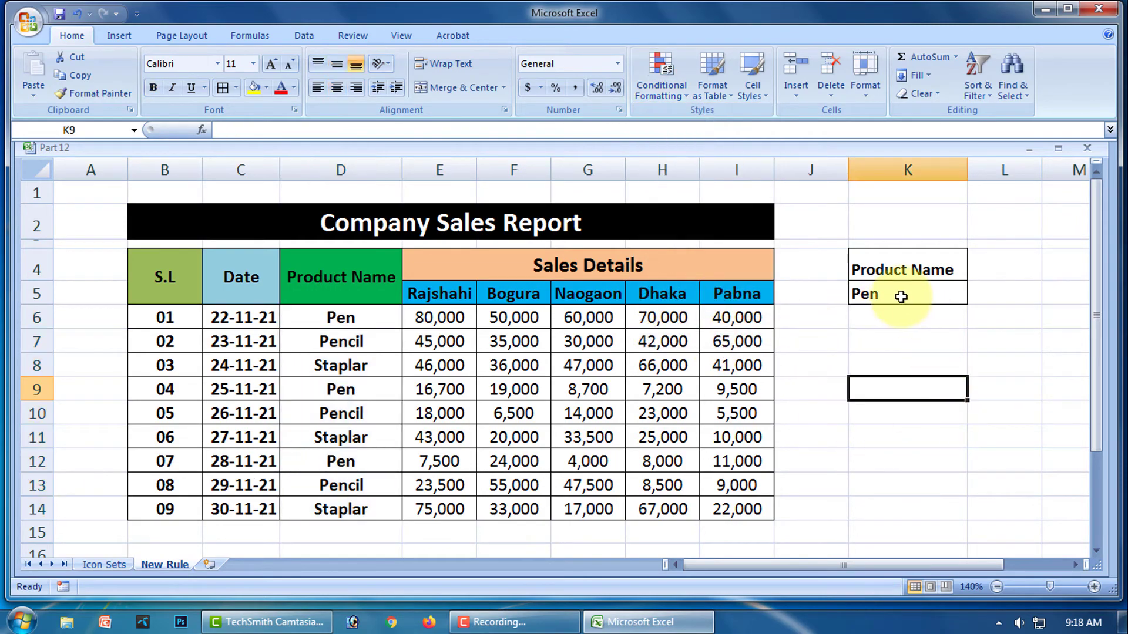
- Delete the product name entered in cell K5
click(888, 297)
key(Delete)
click(926, 411)
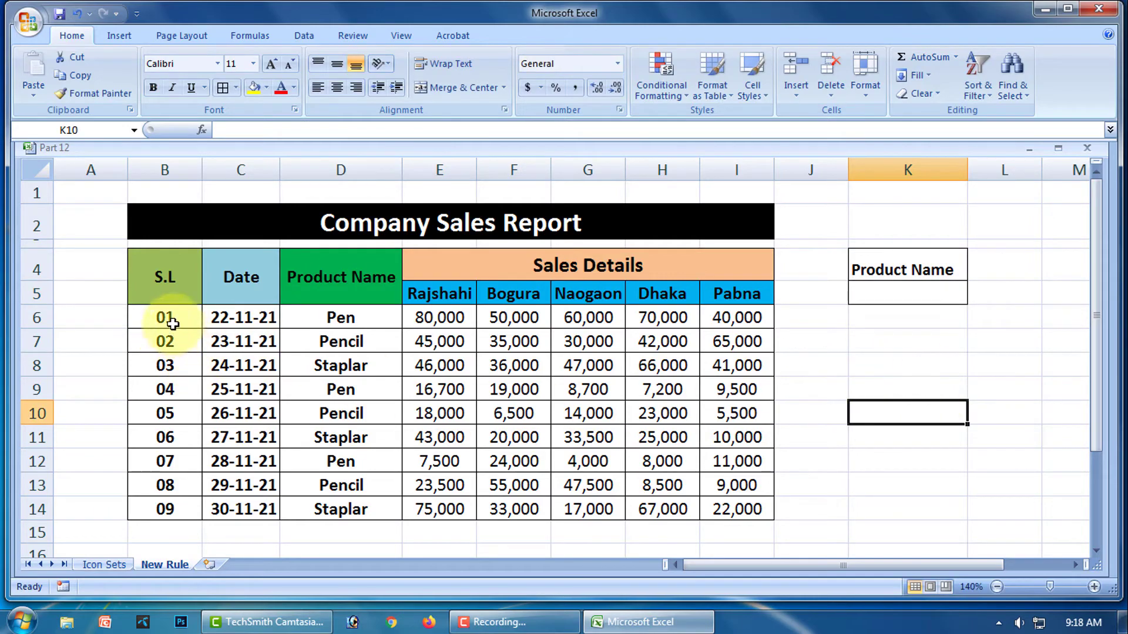
- Set up a formula-based formatting rule for all report rows in B6:I14 with the formula =$D6=$K$5
click(155, 318)
mouse_move(154, 318)
mouse_down()
mouse_move(420, 487)
mouse_move(727, 505)
mouse_up()
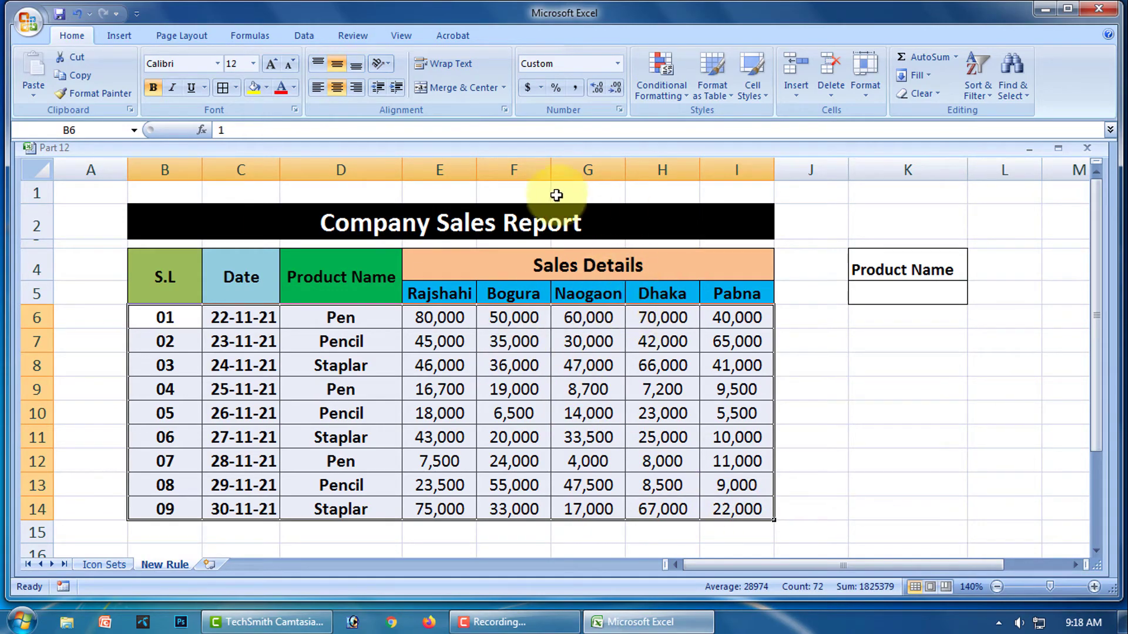
click(685, 95)
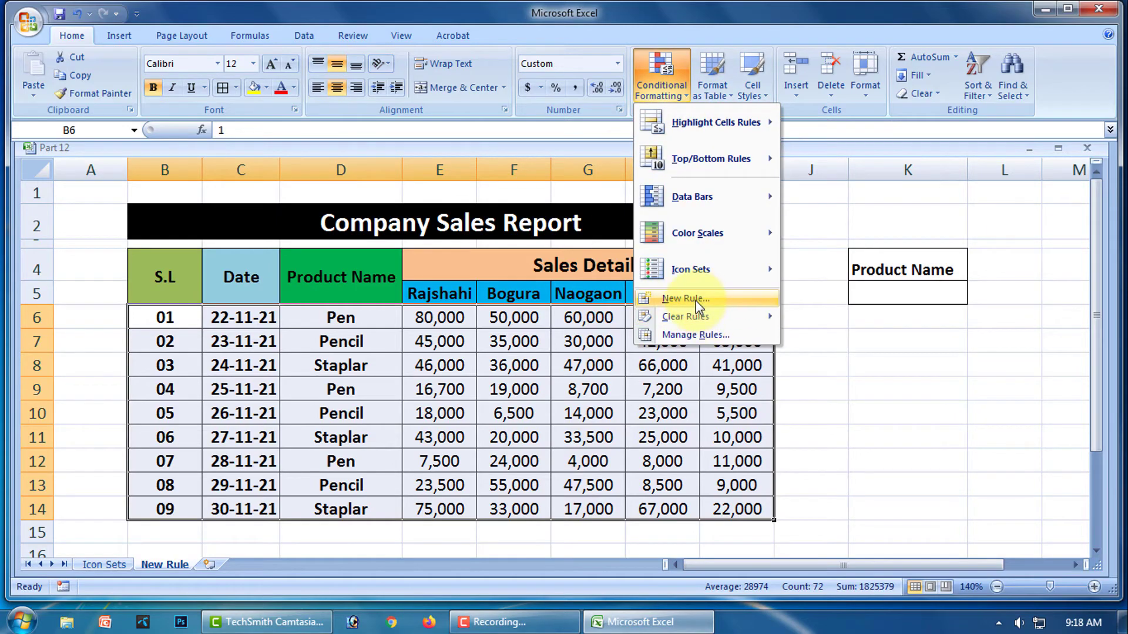
click(692, 299)
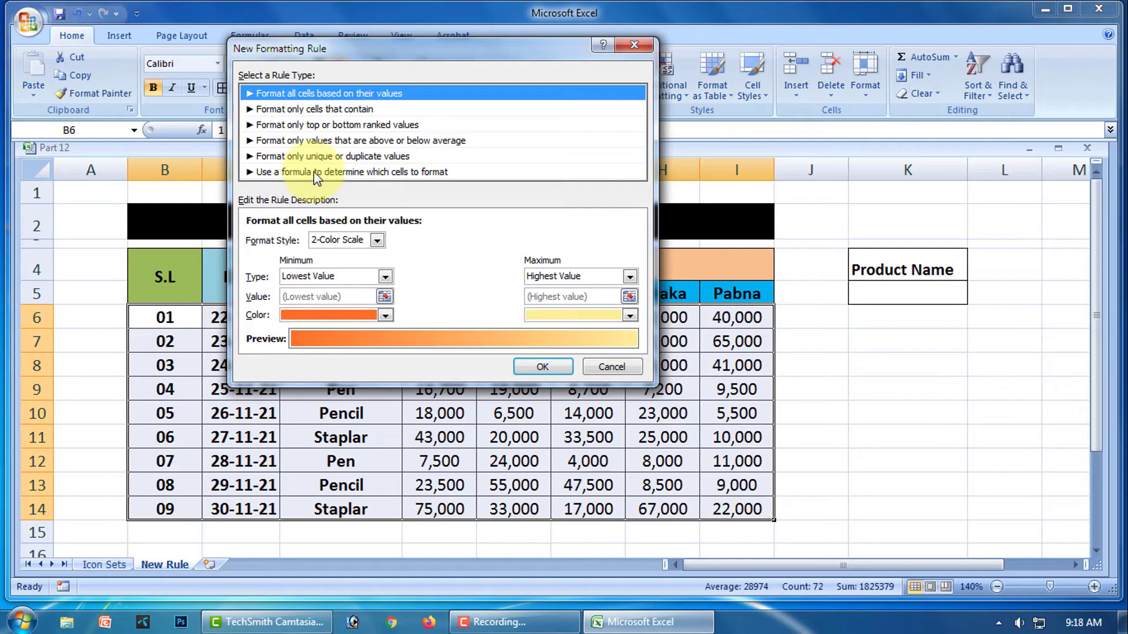
click(314, 172)
drag(351, 45, 904, 47)
click(818, 243)
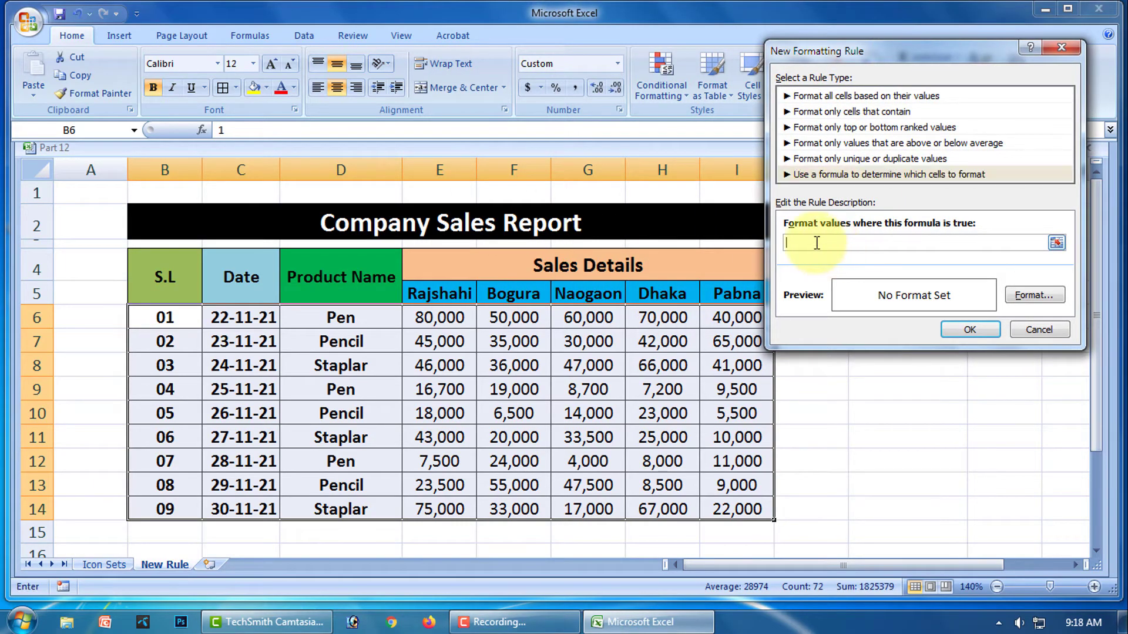
text(=)
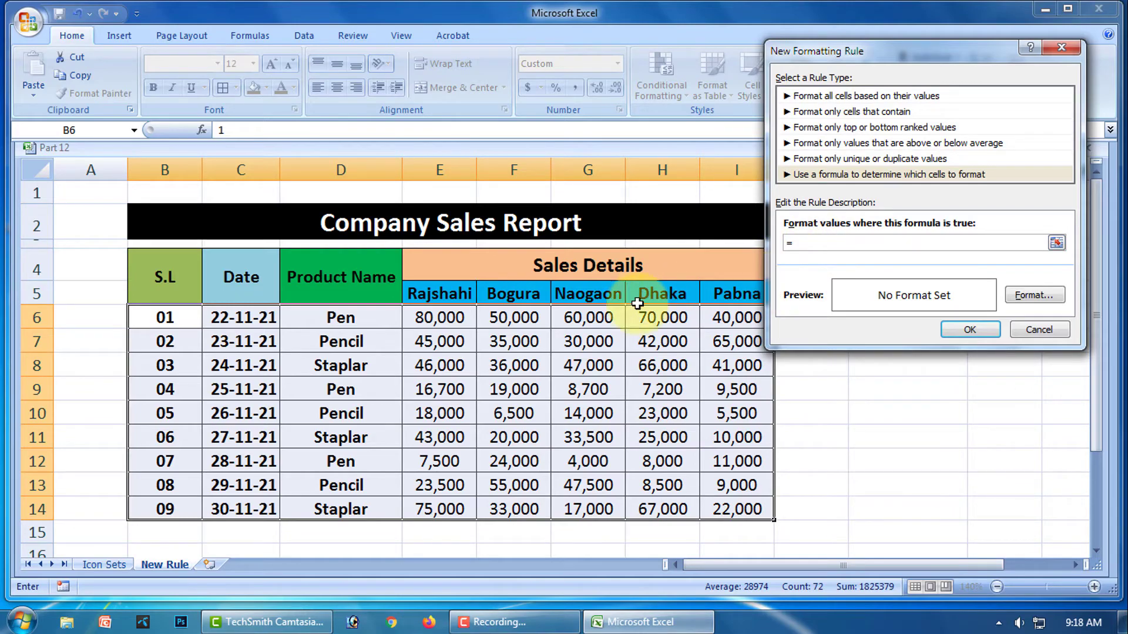
click(355, 320)
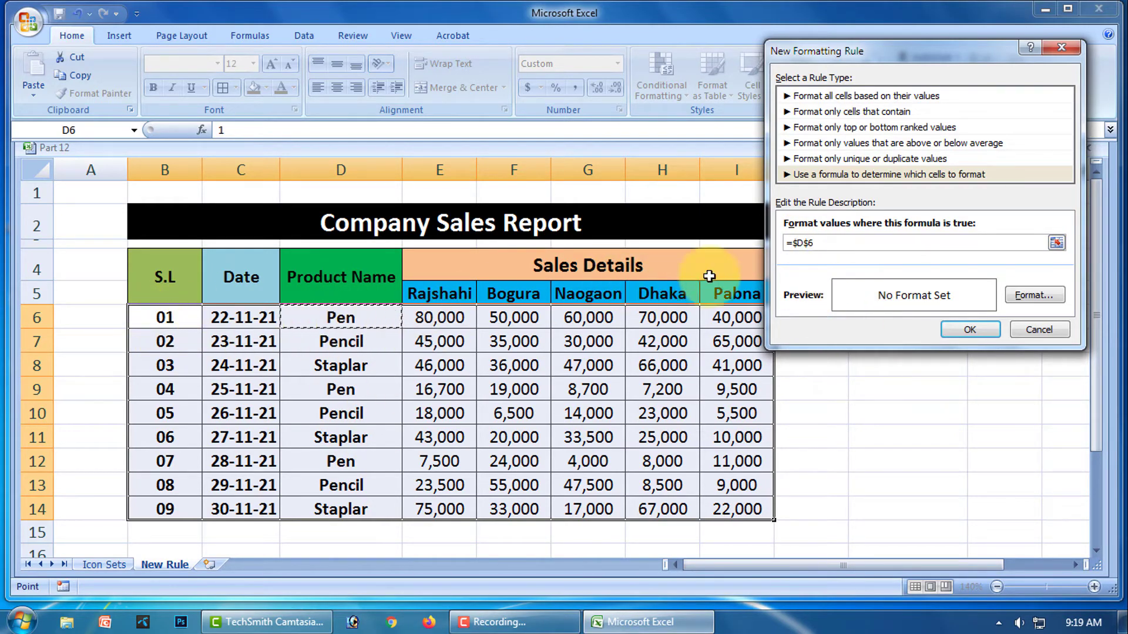
click(809, 244)
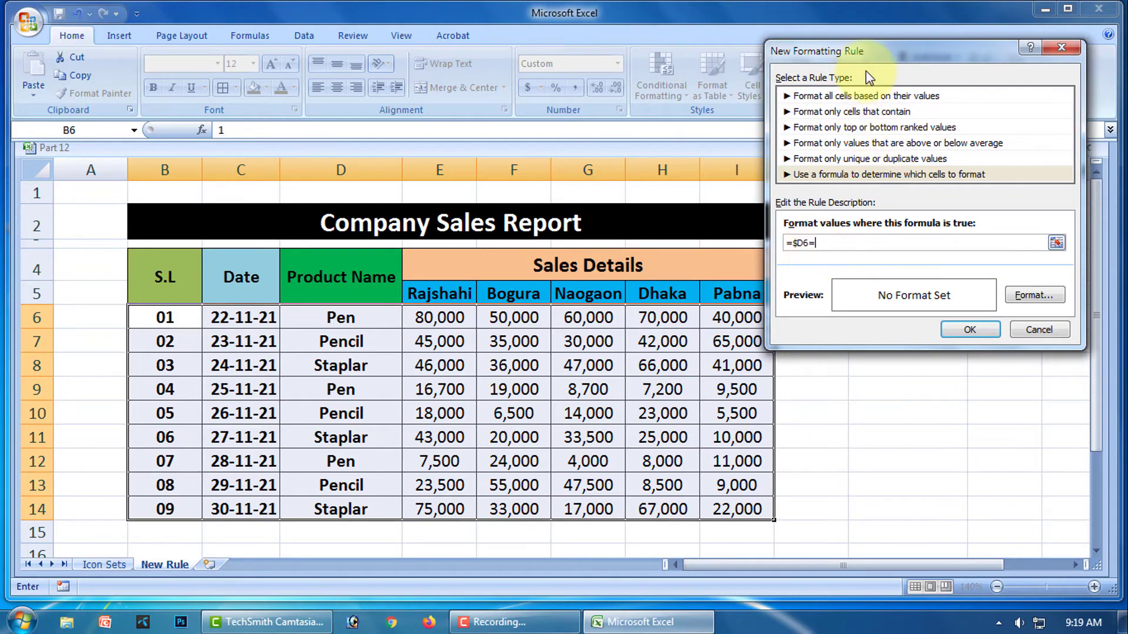
drag(825, 58, 331, 124)
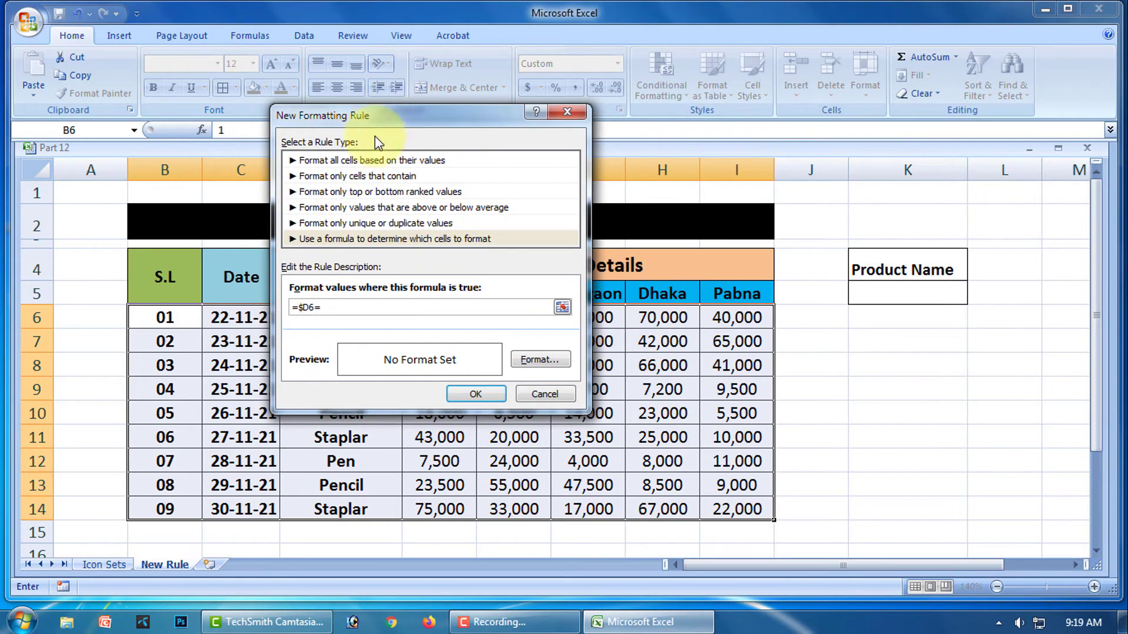
click(917, 294)
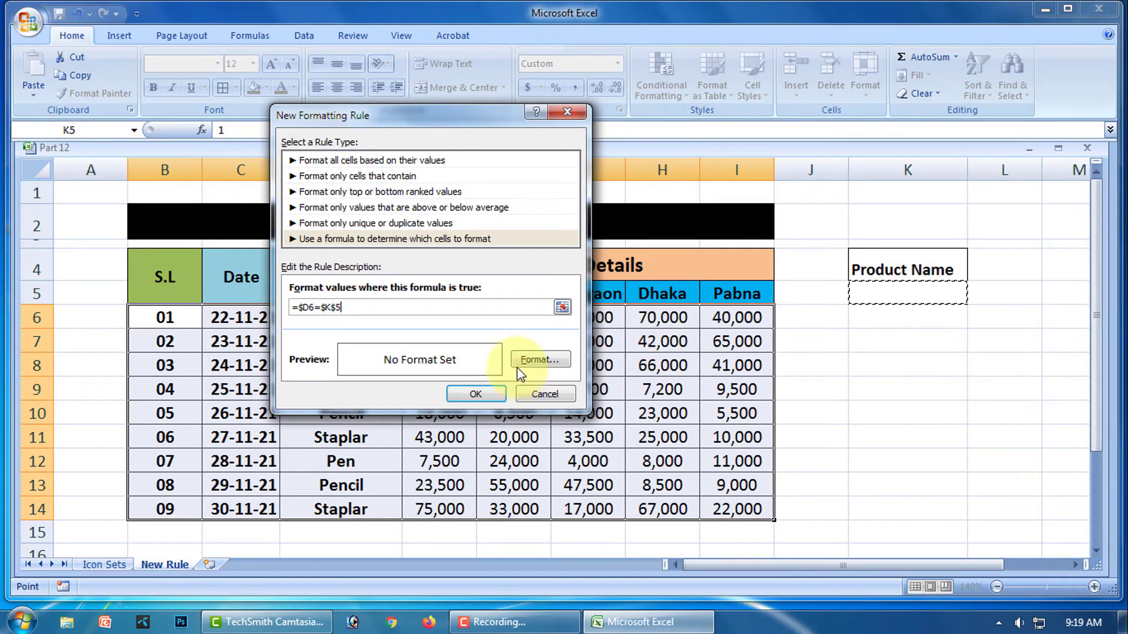
- Give the new rule a yellow fill and apply it to the report rows
click(541, 360)
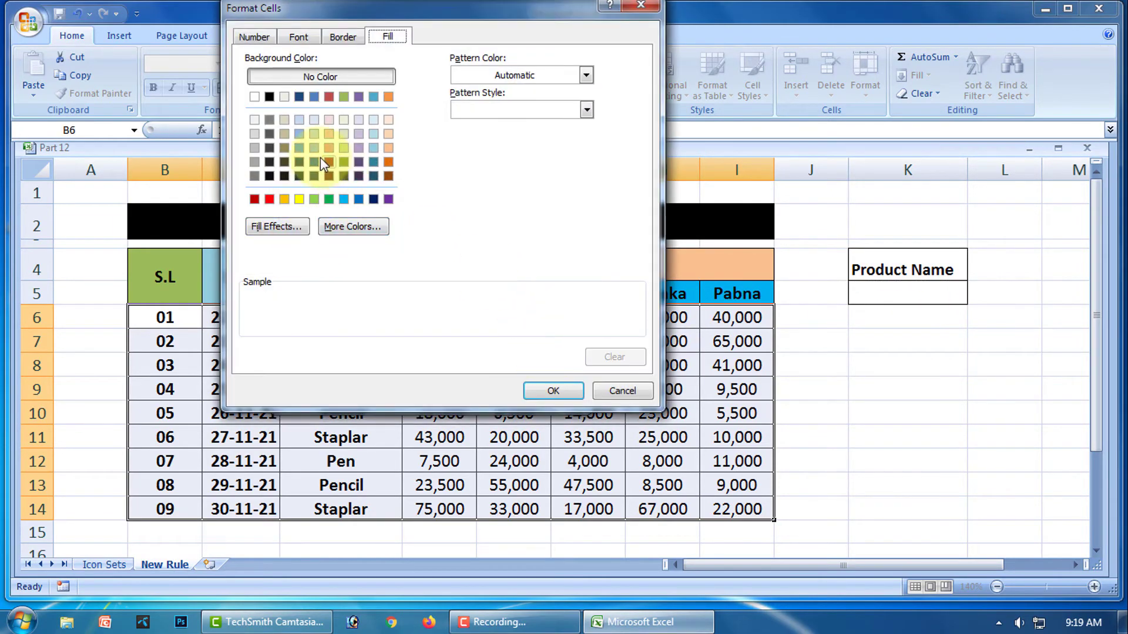
click(299, 200)
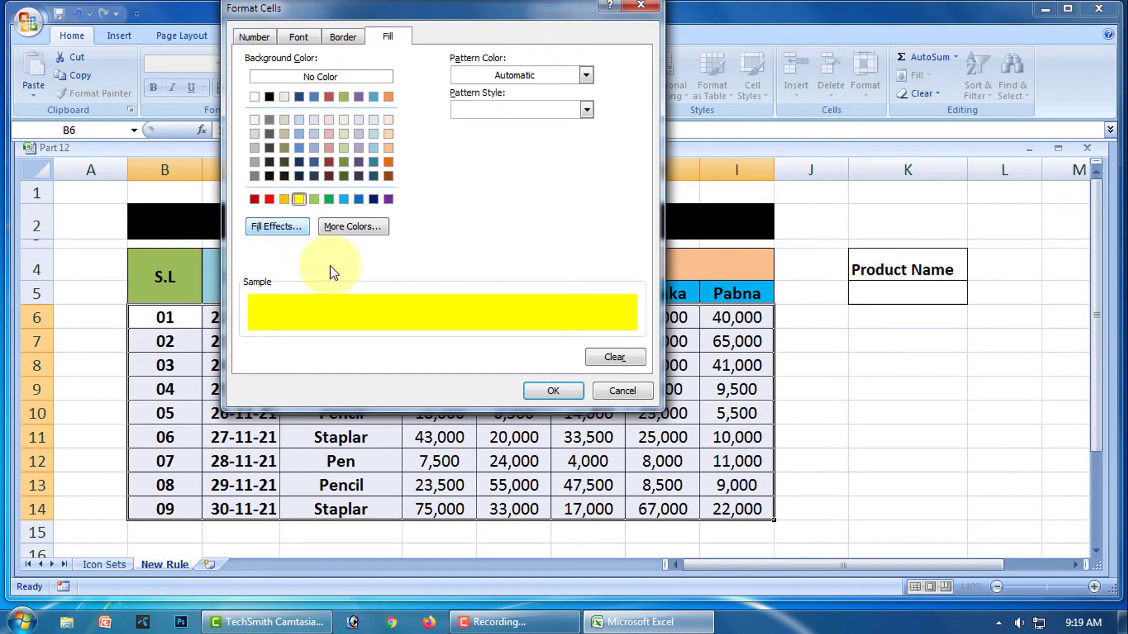
click(552, 391)
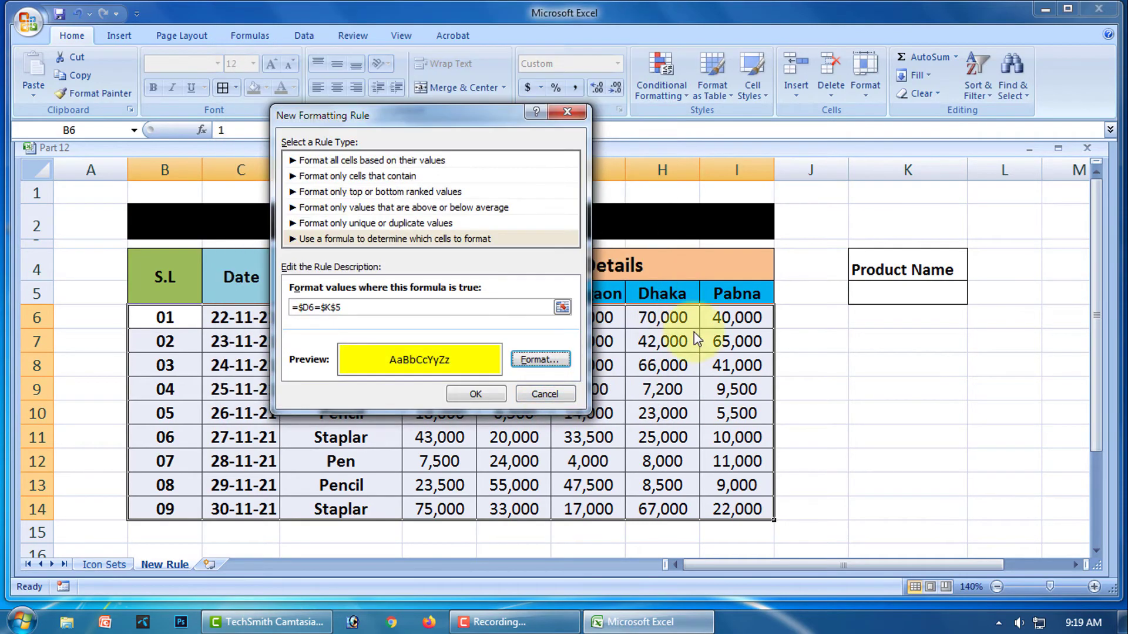
click(472, 394)
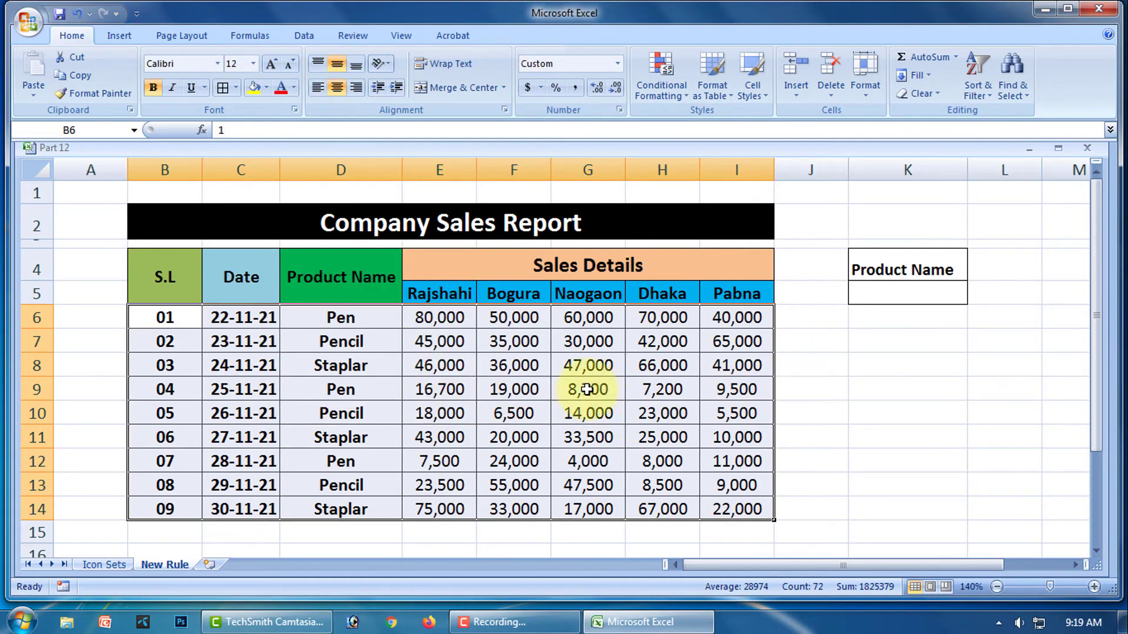
- Enter Pen as the product name in cell K5 to highlight the matching report rows
click(892, 291)
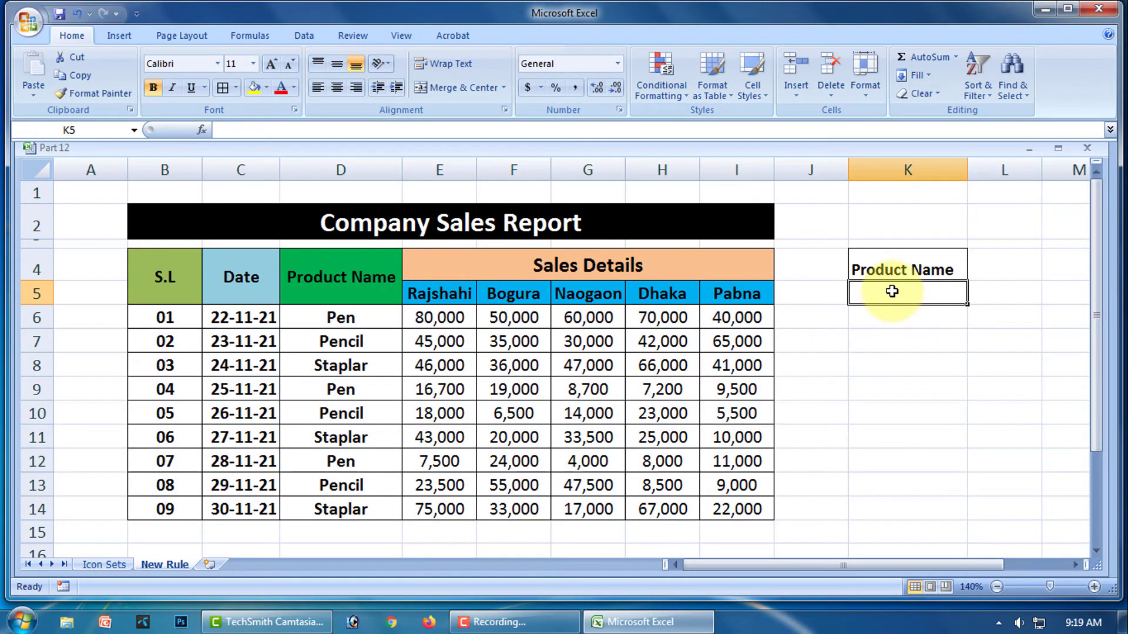
text(Pen)
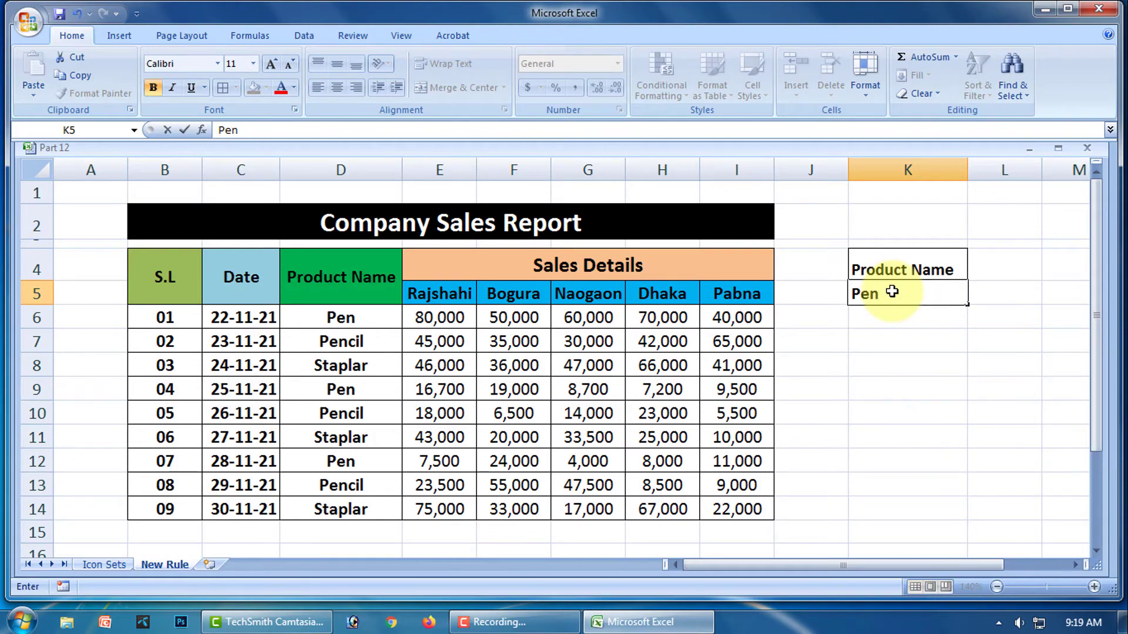
key(Return)
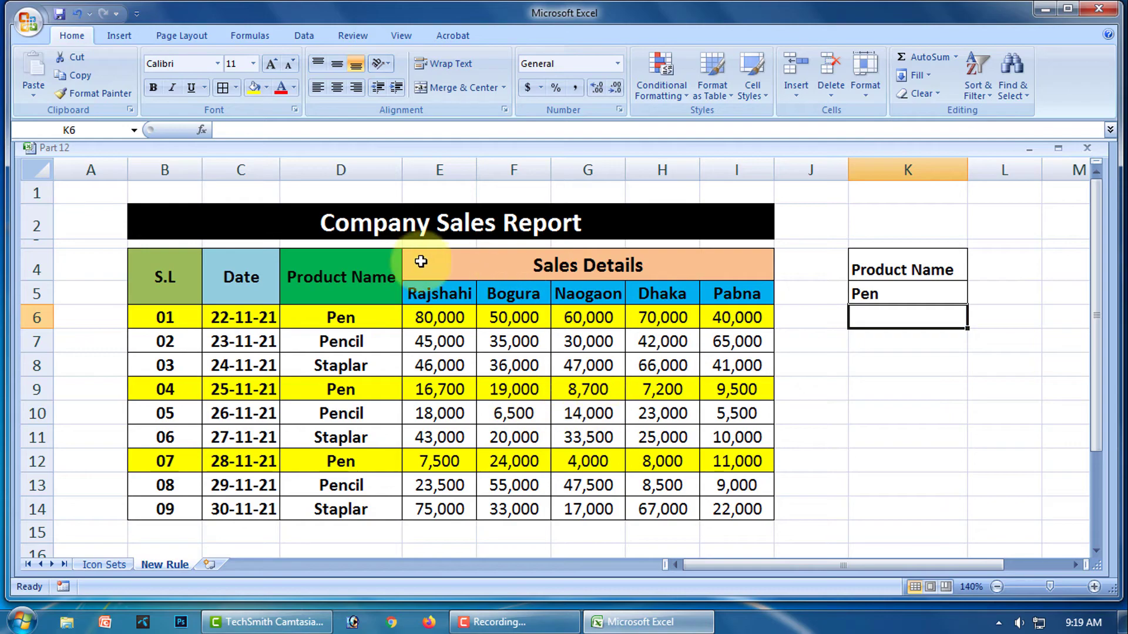
- Replace the product name in cell K5 with Pencil
click(879, 293)
key(BackSpace)
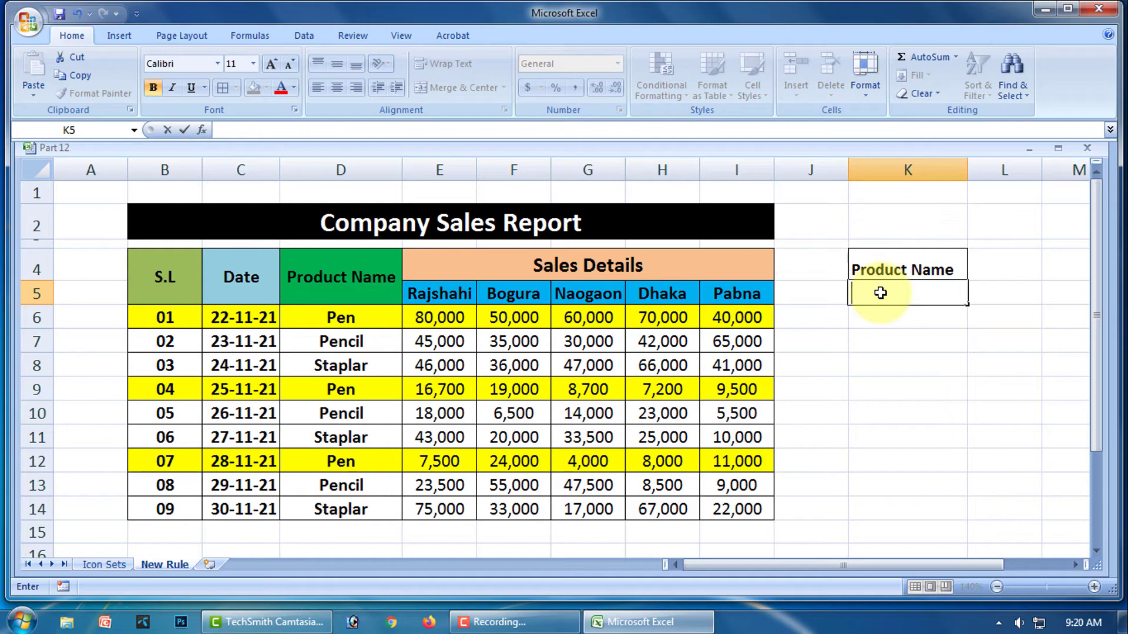
text(Pencil)
key(Return)
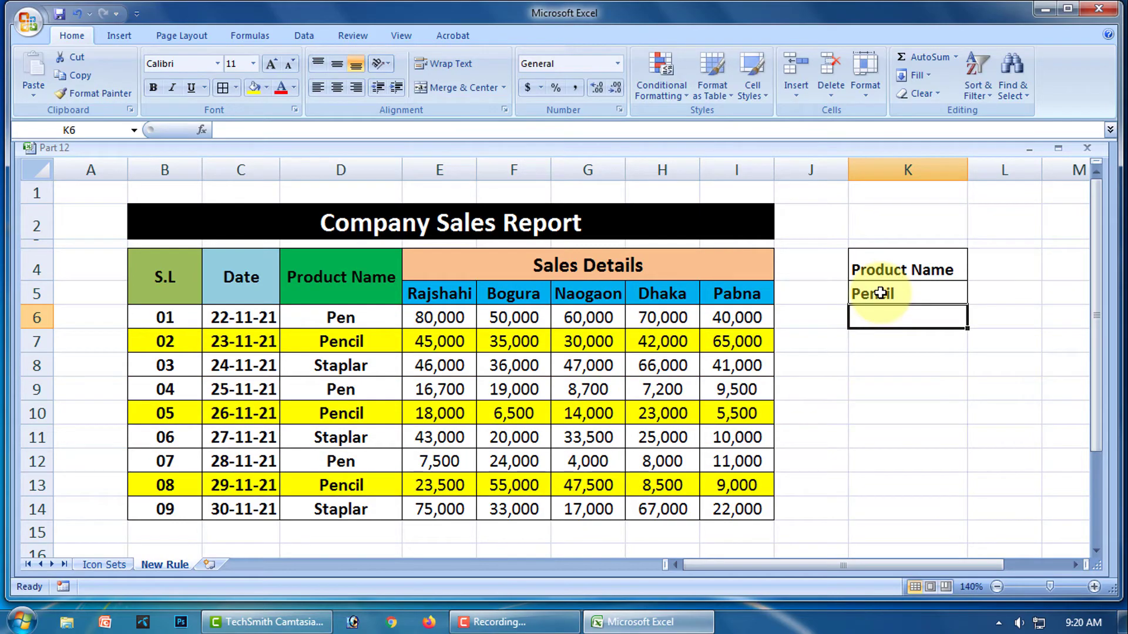
- Dismiss the Windows color scheme message and change the product name in cell K5 to staplar
click(905, 295)
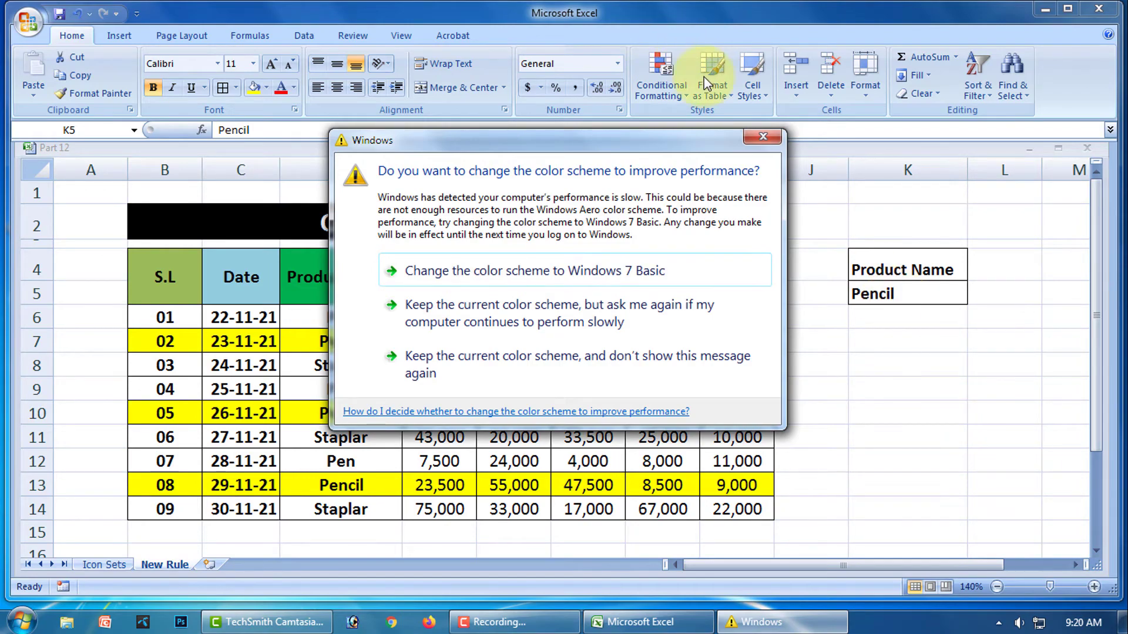
click(763, 134)
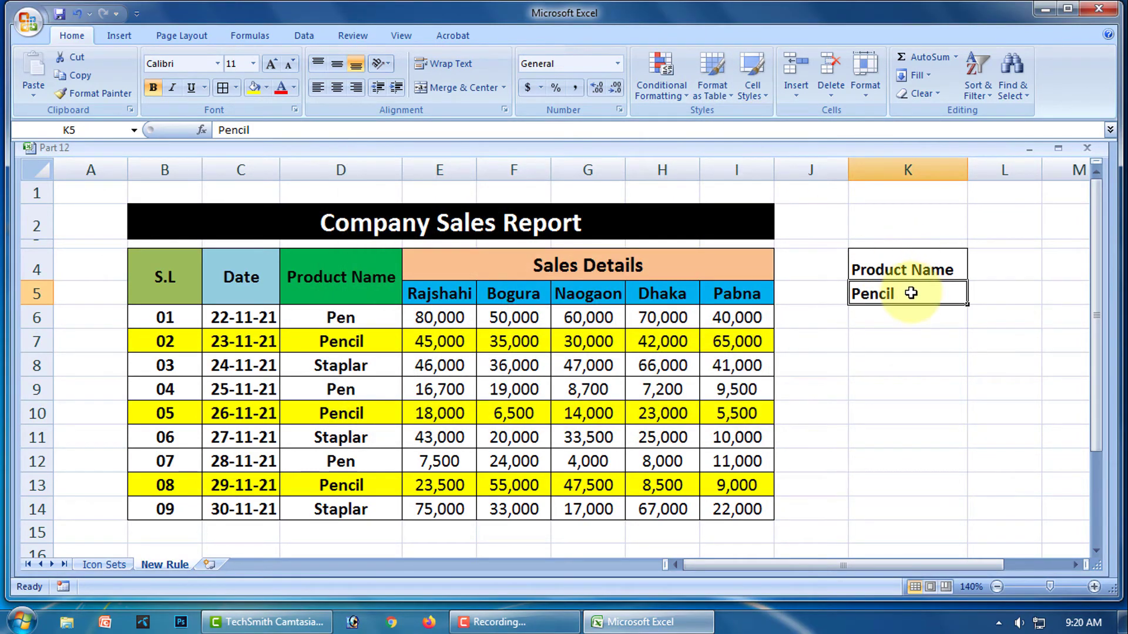
text(sta)
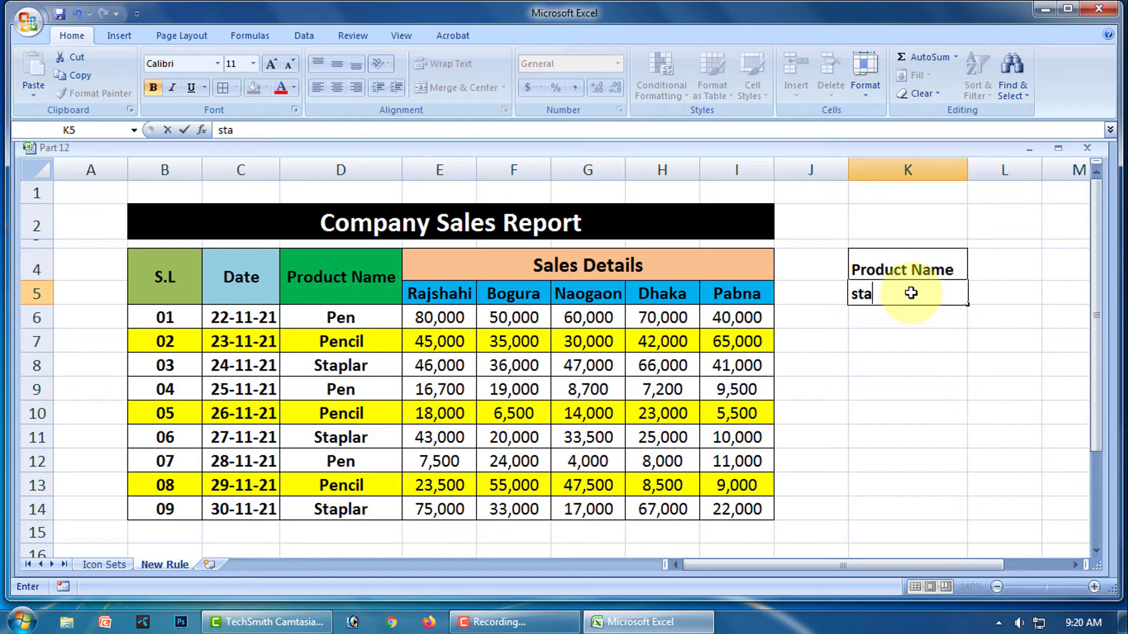
text(plar)
key(Return)
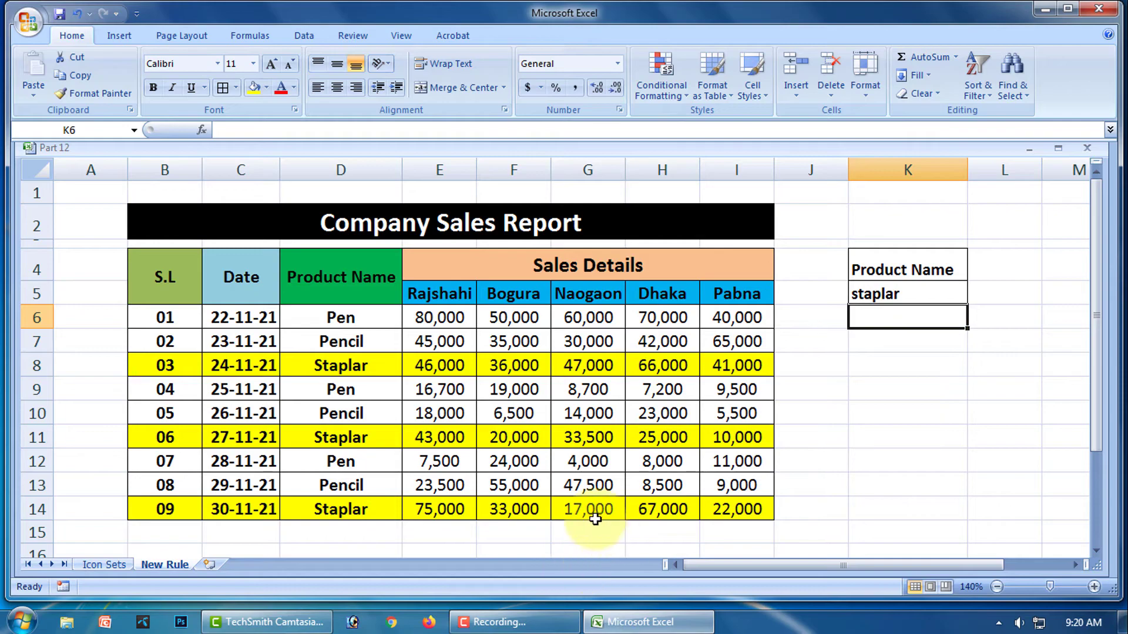
click(872, 440)
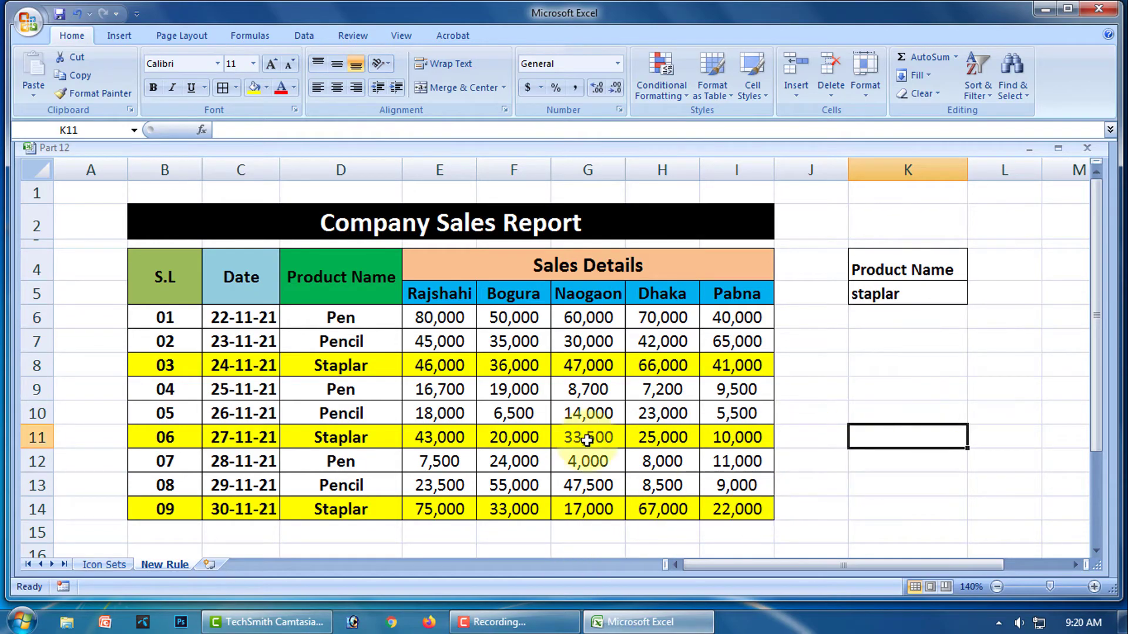
- Clear the conditional formatting rules from the selected report rows B6:I14
drag(163, 318, 745, 510)
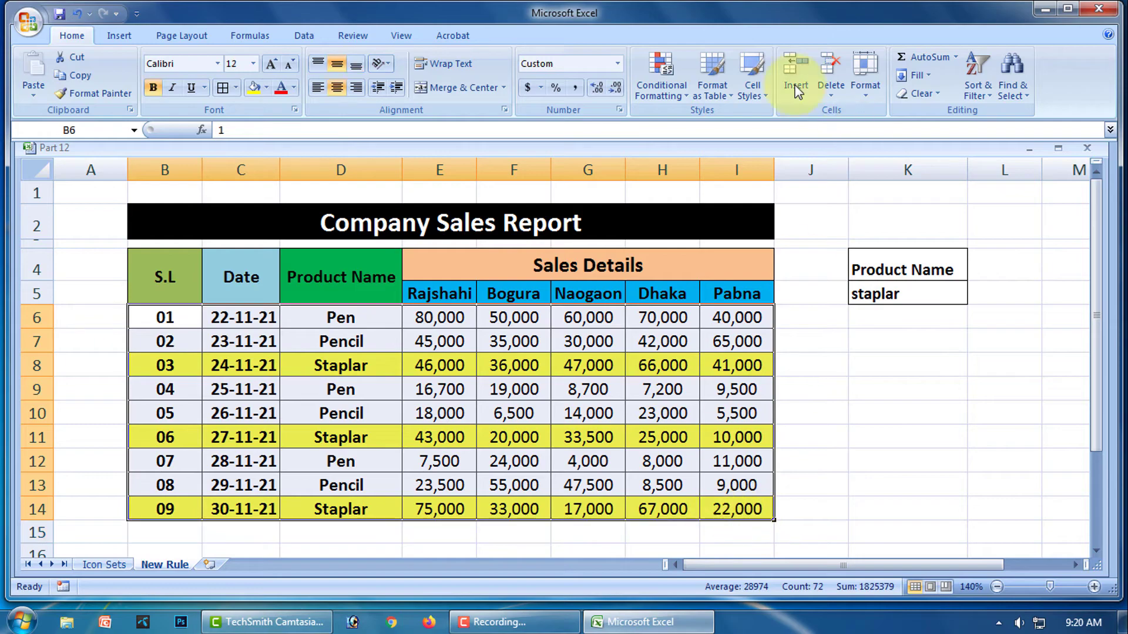
click(684, 94)
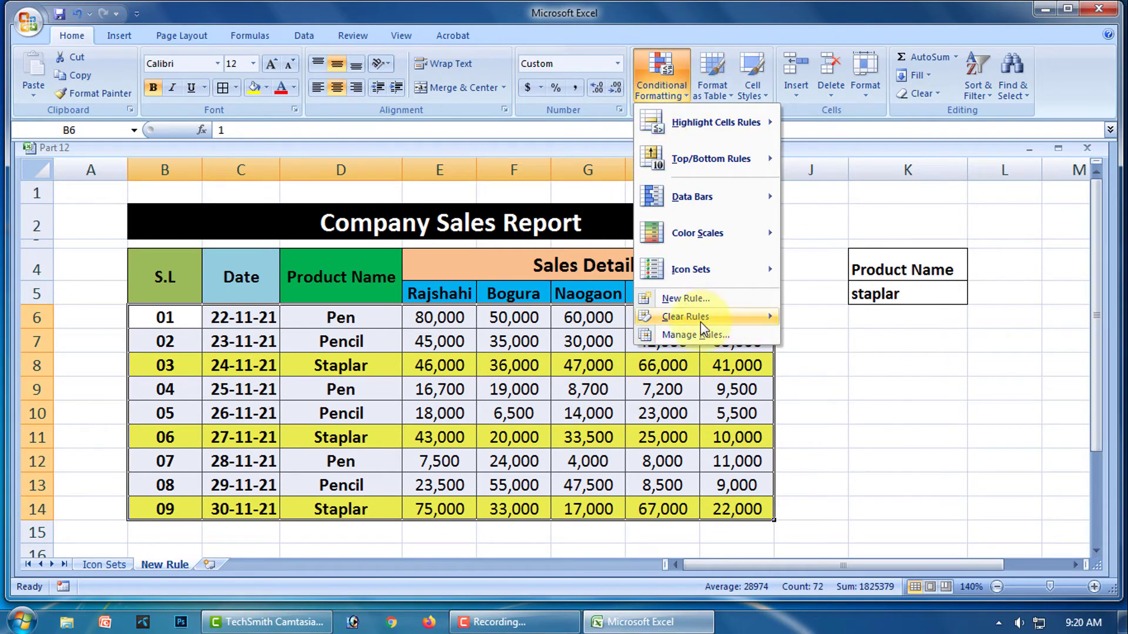
mouse_move(703, 325)
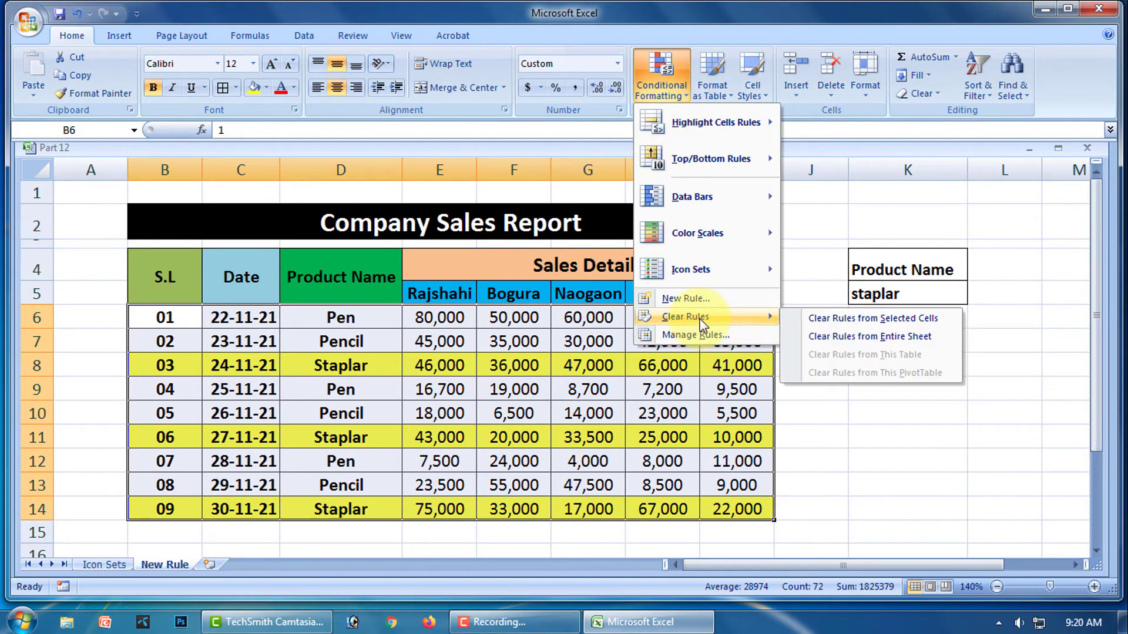
click(934, 320)
- Delete the product name from cell K5, leaving the cell empty
click(911, 299)
key(Delete)
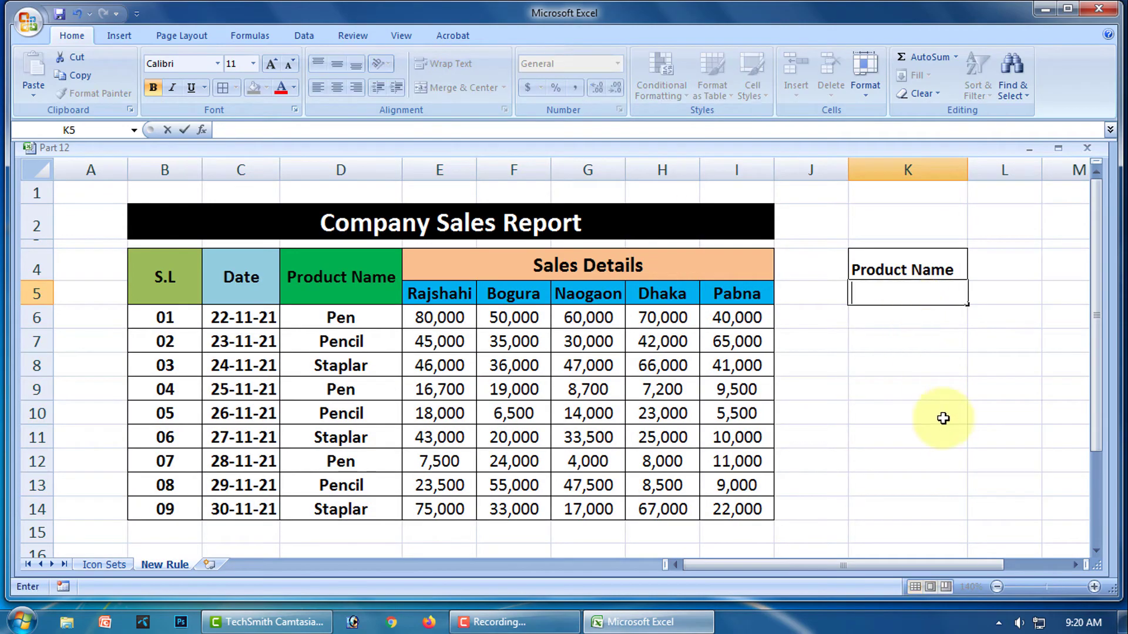
click(934, 435)
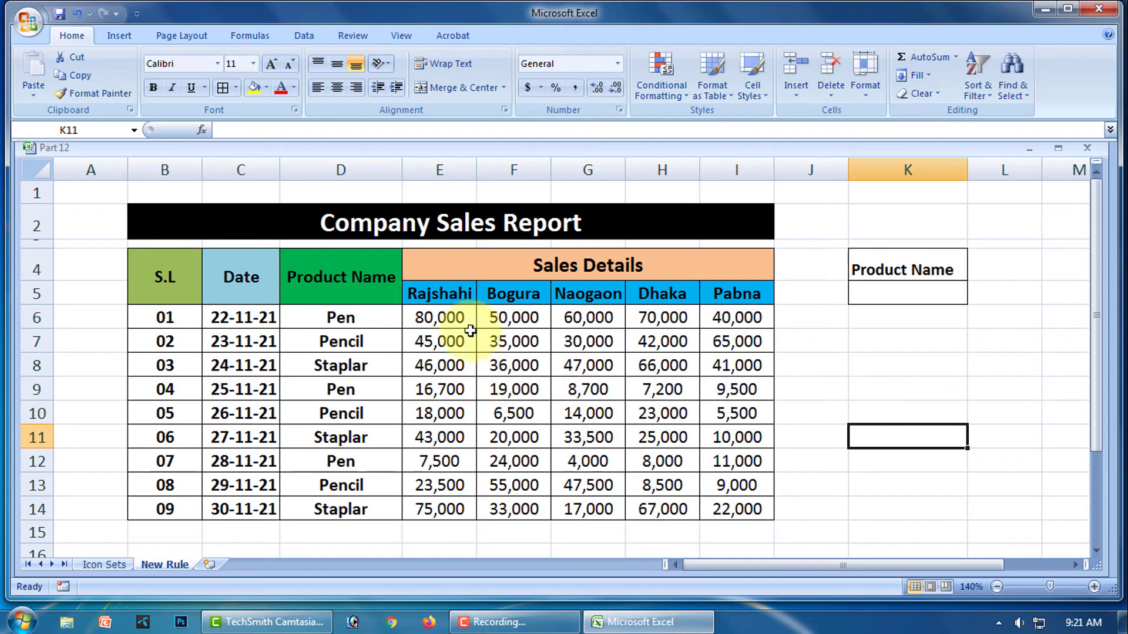
- Set up a formula-based formatting rule for cell E6 with the formula =istext(E6), using a relative cell reference
click(441, 318)
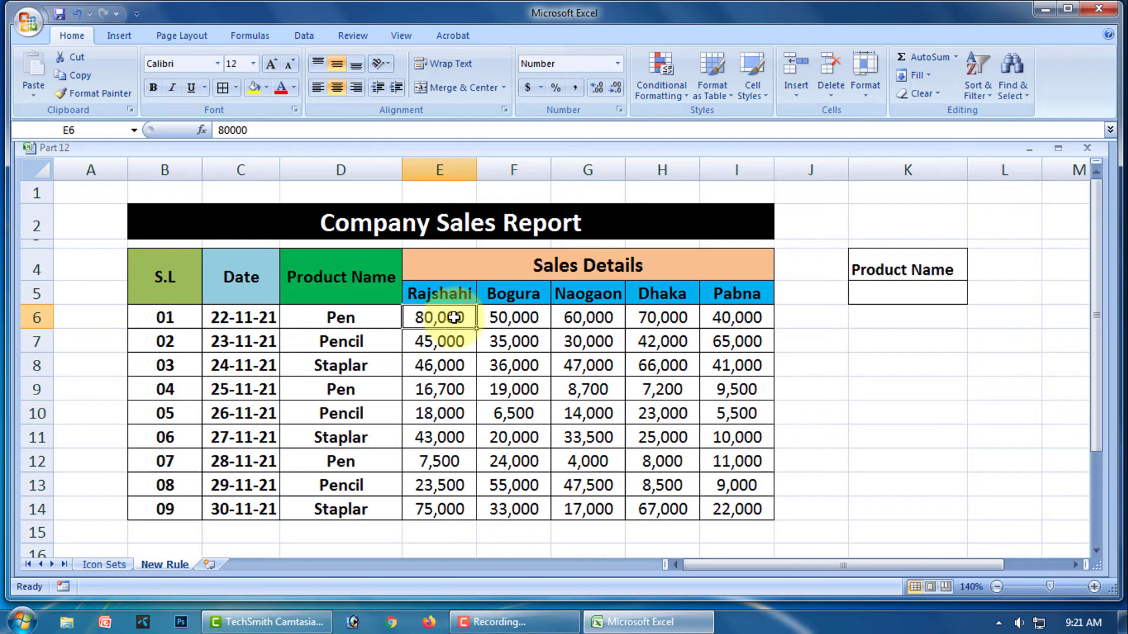
click(681, 91)
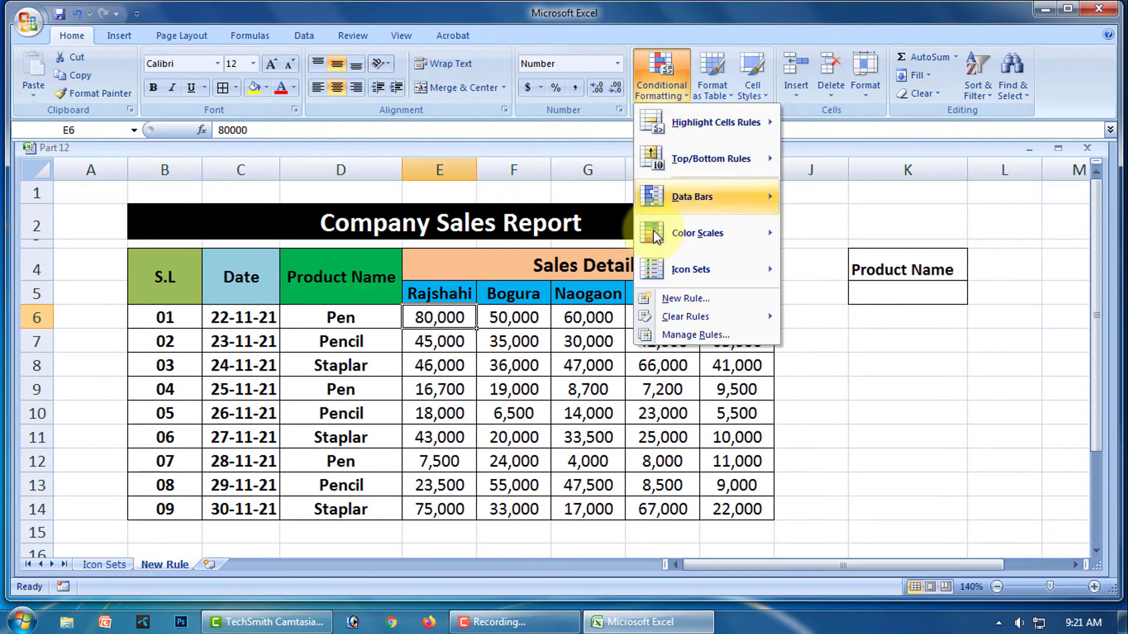
click(693, 297)
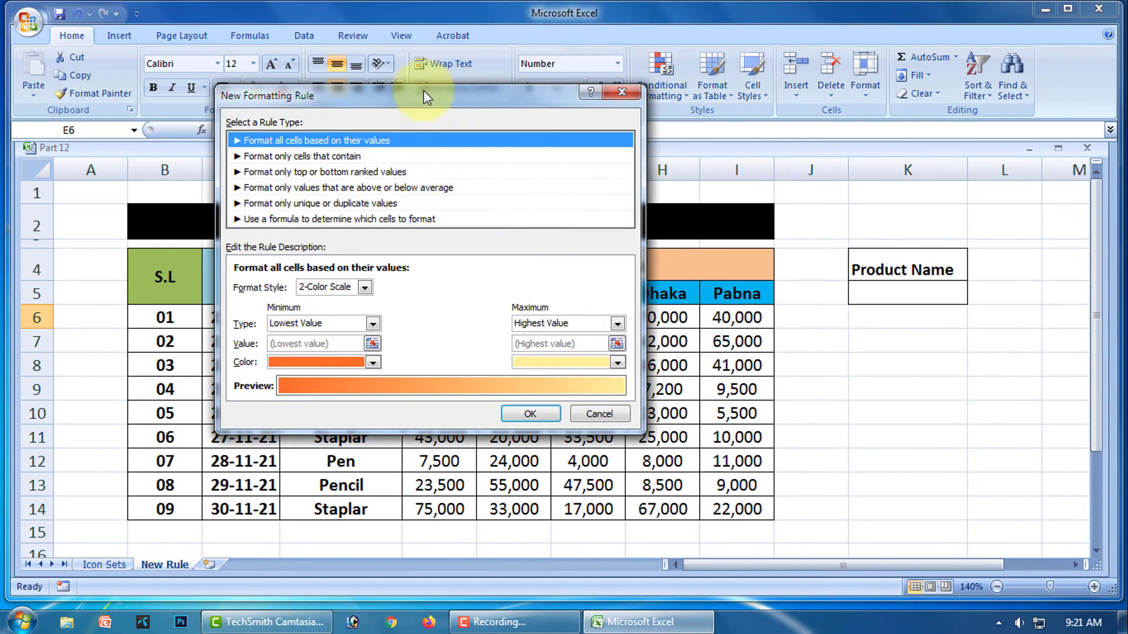
drag(424, 90, 890, 34)
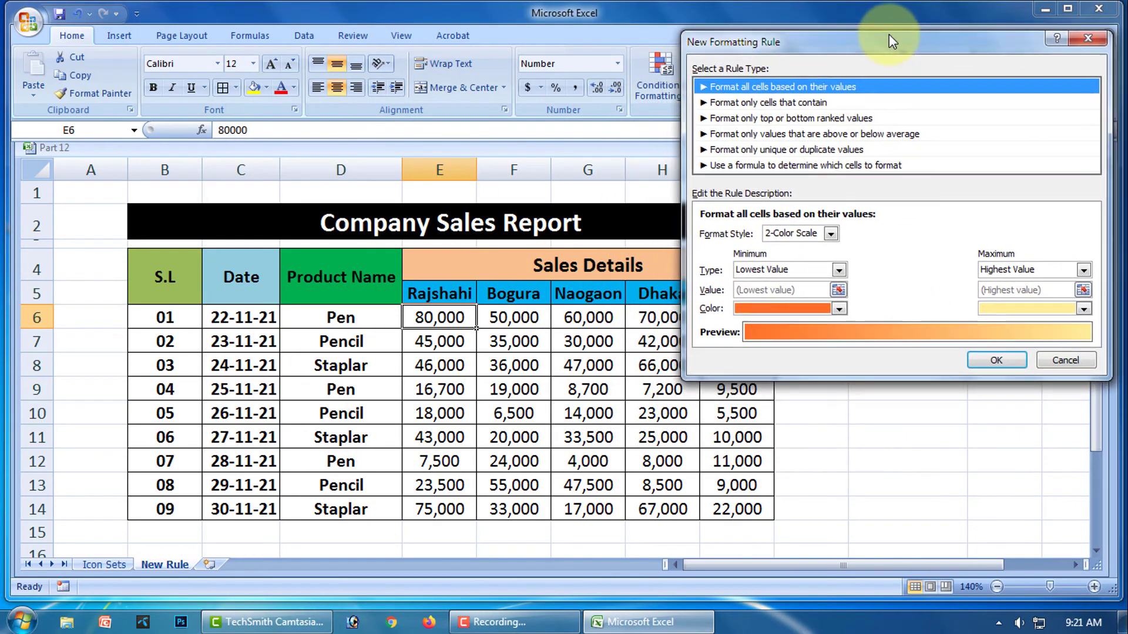
click(759, 166)
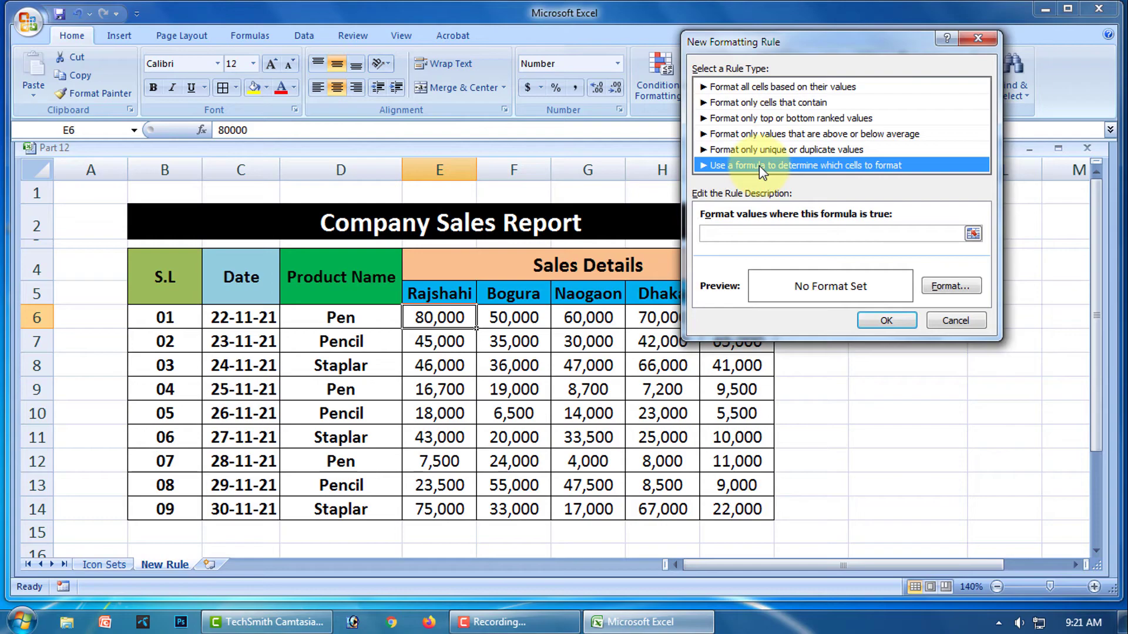
click(731, 235)
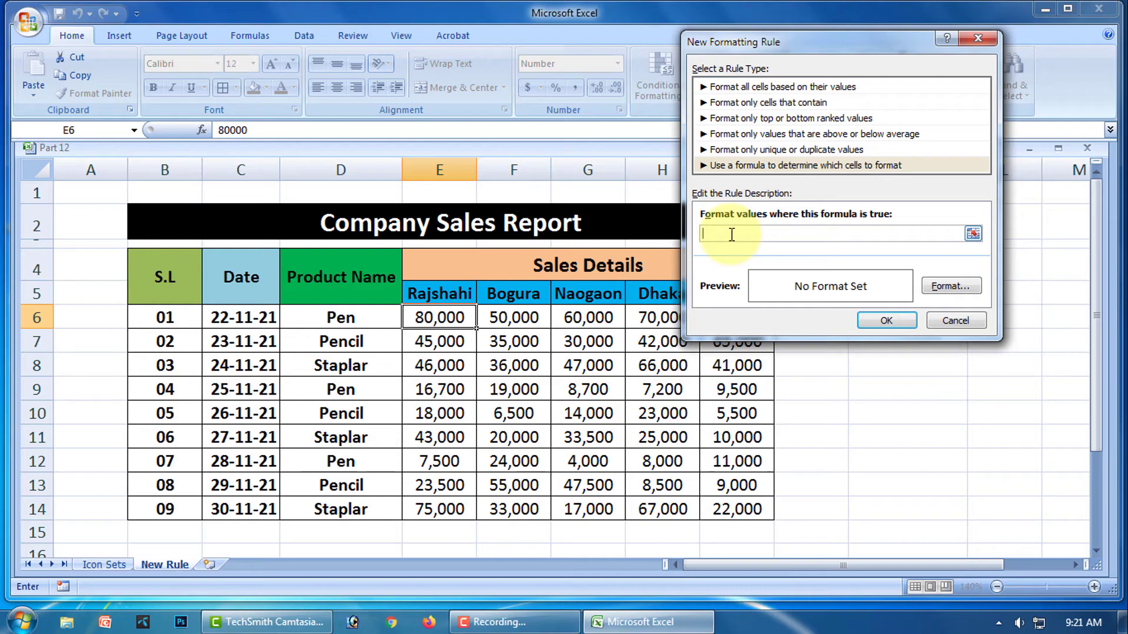
text(=istext()
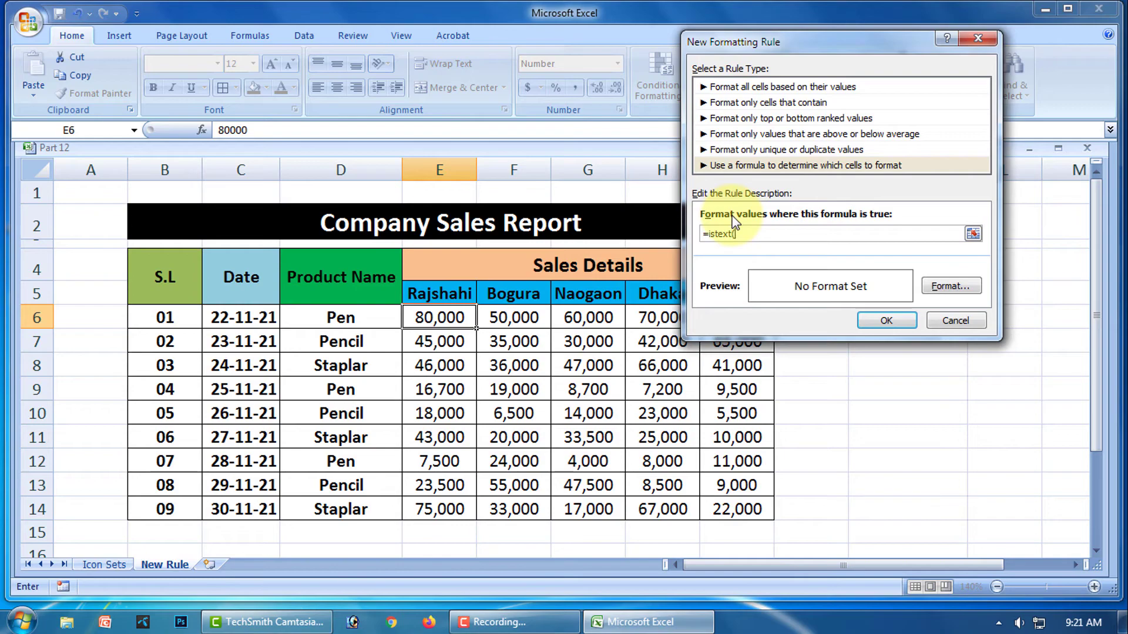
click(449, 316)
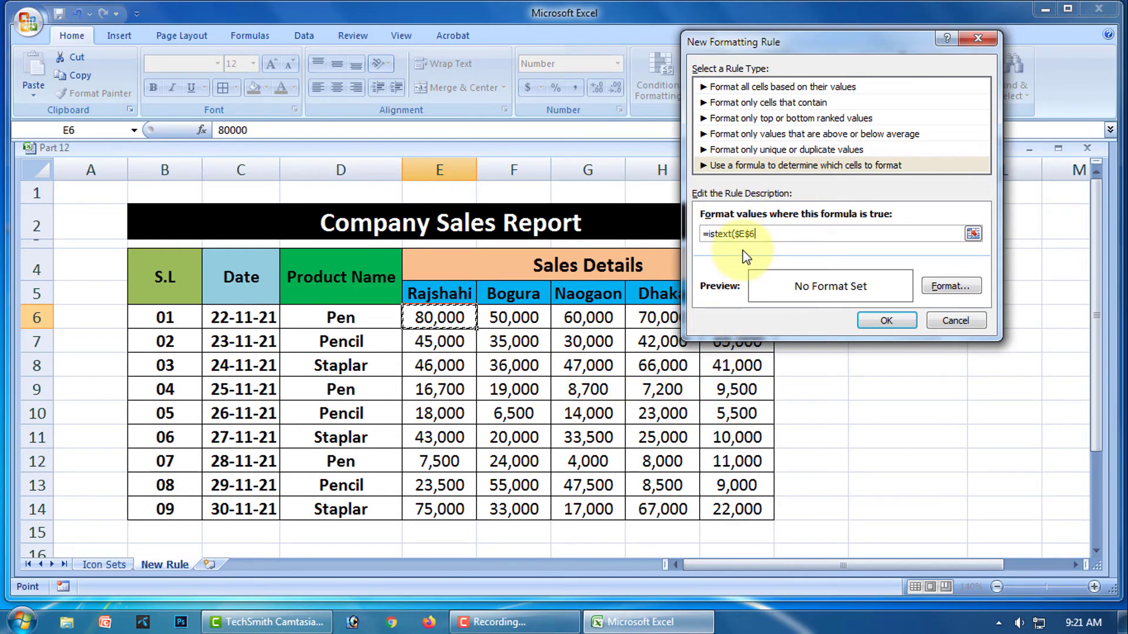
click(740, 234)
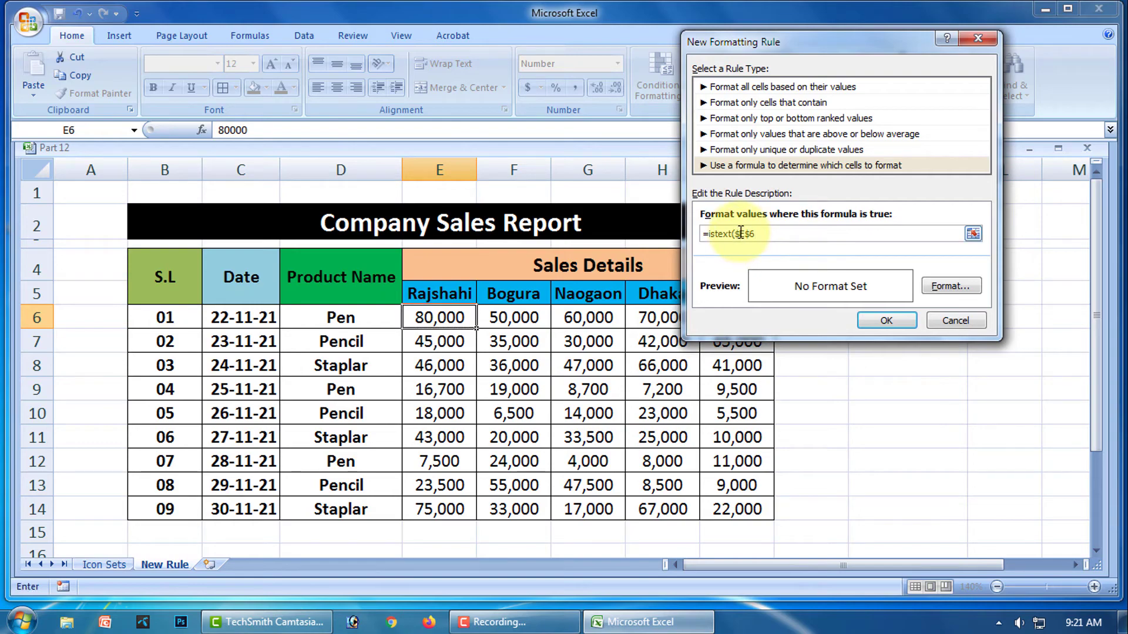
key(BackSpace)
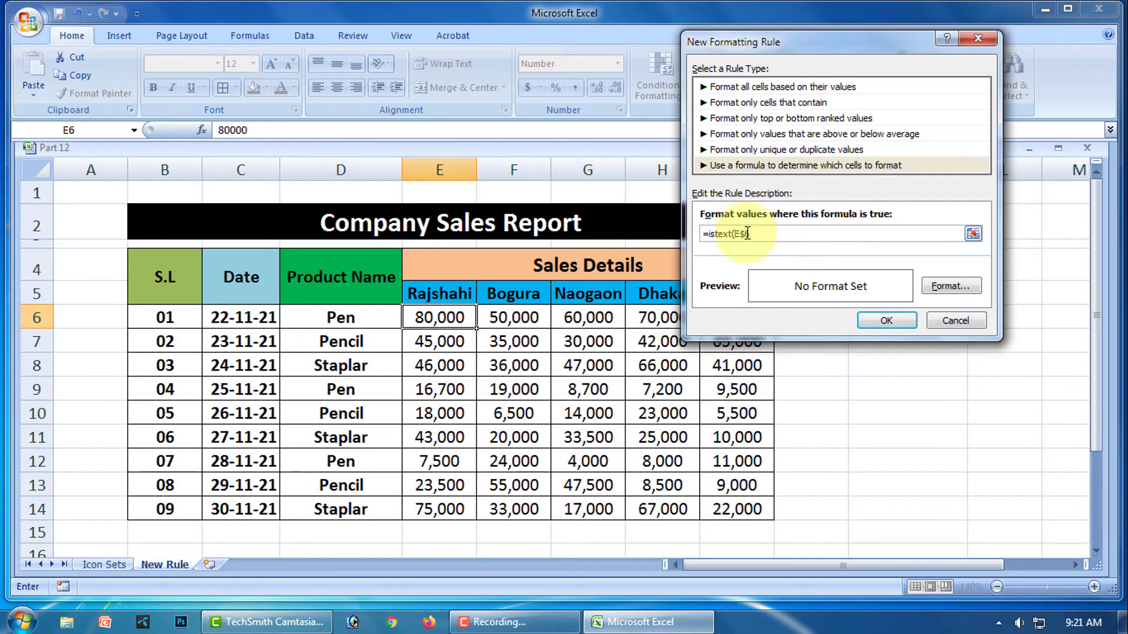
key(BackSpace)
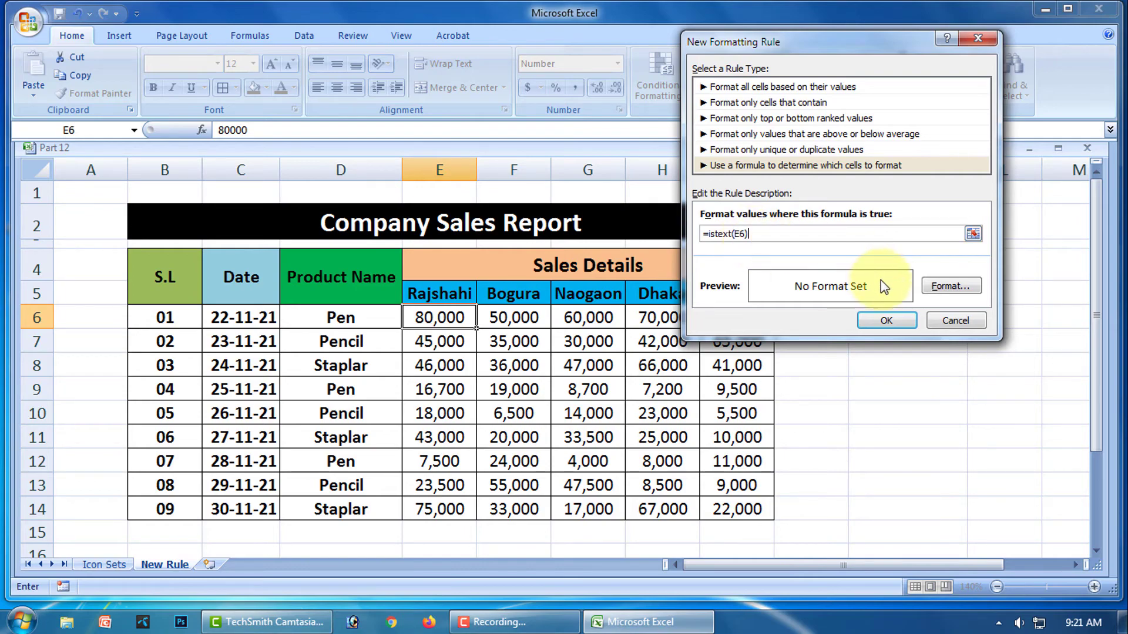
- Give the text-detecting rule a red fill and apply it to cell E6
click(950, 286)
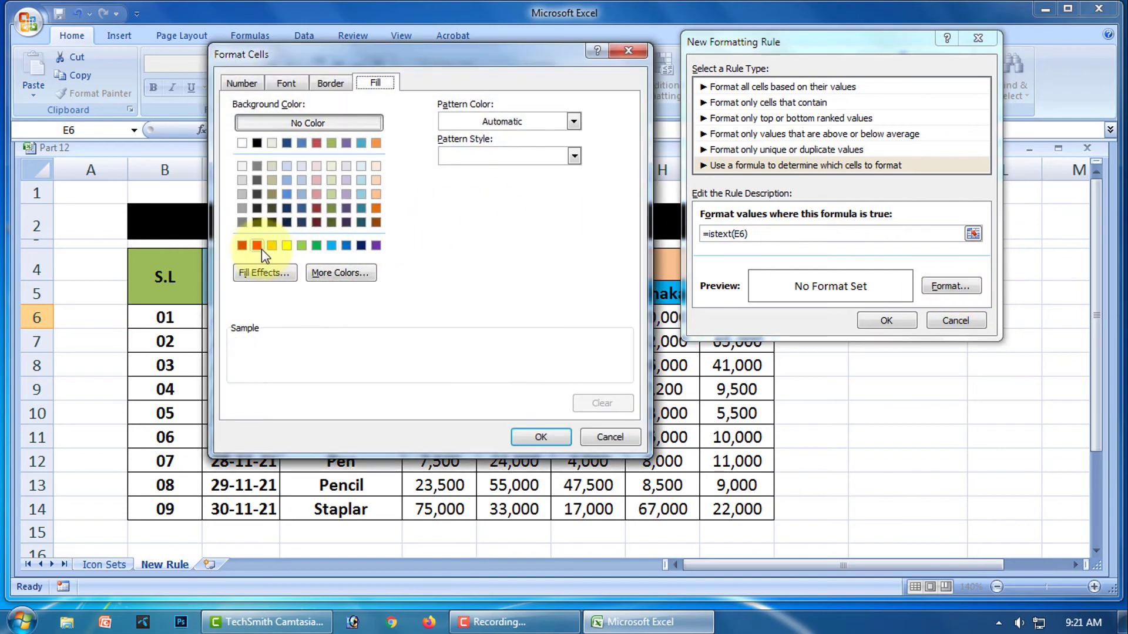
click(258, 246)
click(540, 437)
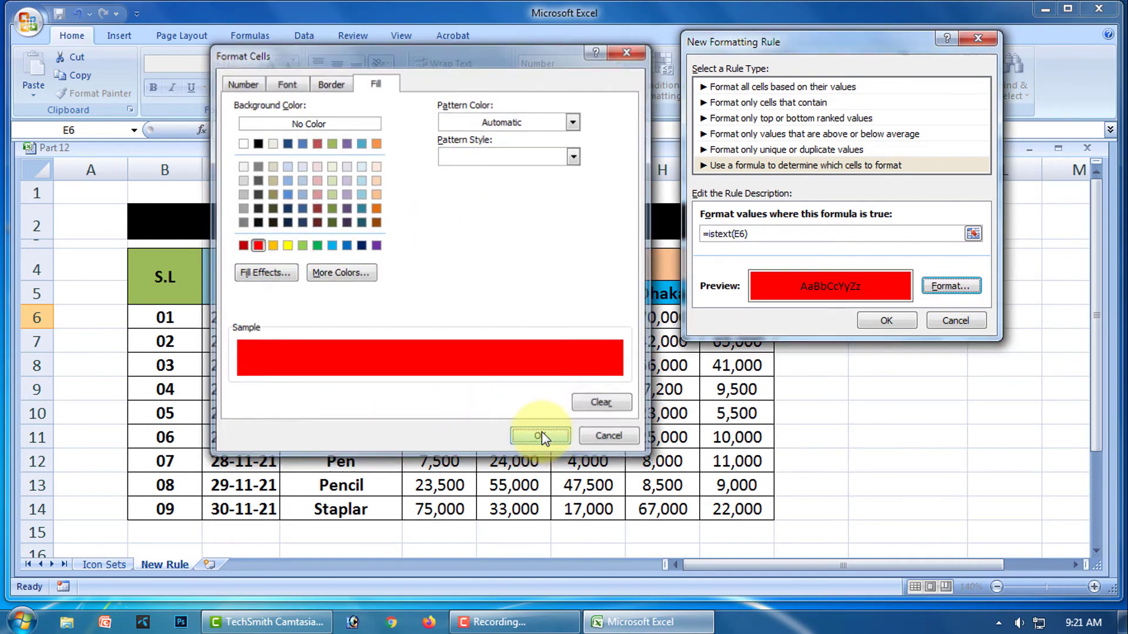
click(886, 320)
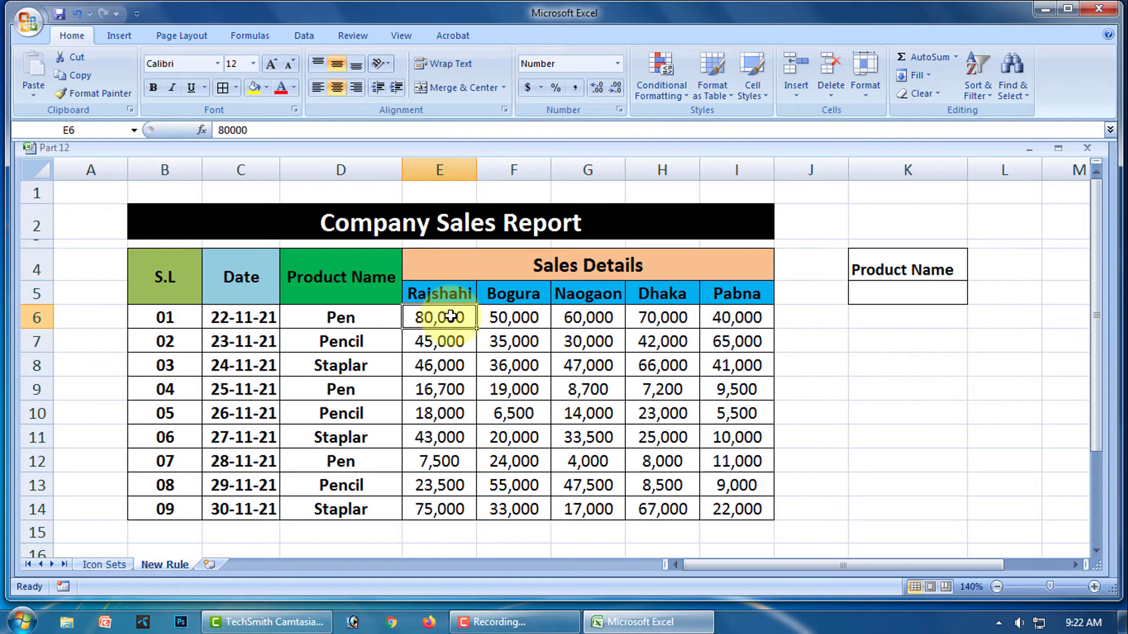
- Enter the text 8oooo in cell E6 to test the text-detecting rule, and dismiss the Windows color scheme prompt
text(8)
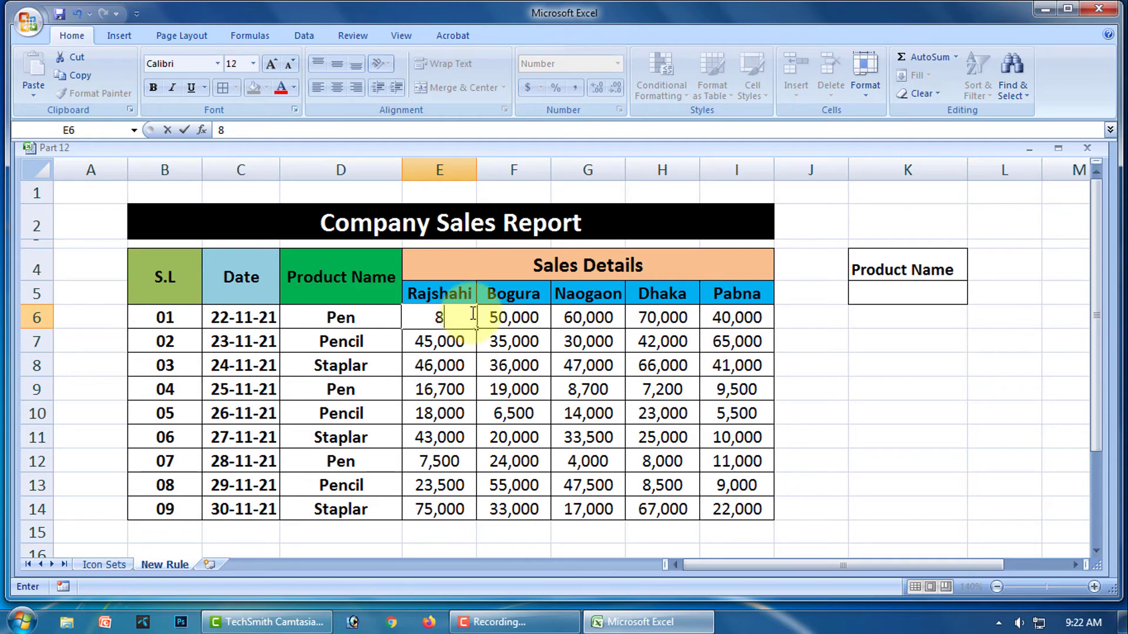
text(oooo)
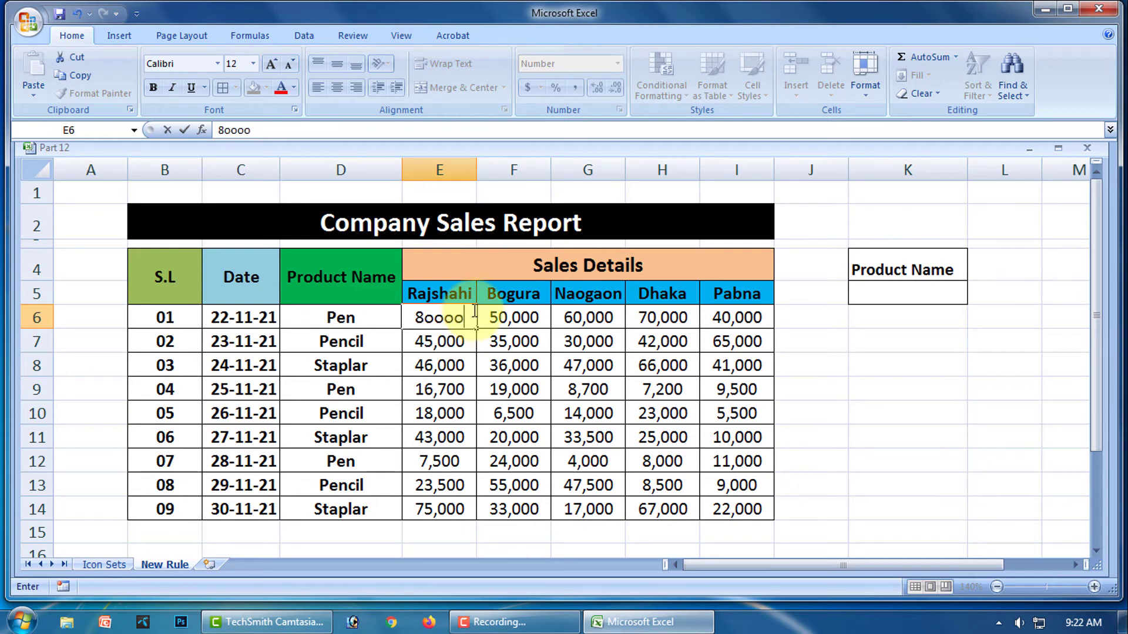
key(Return)
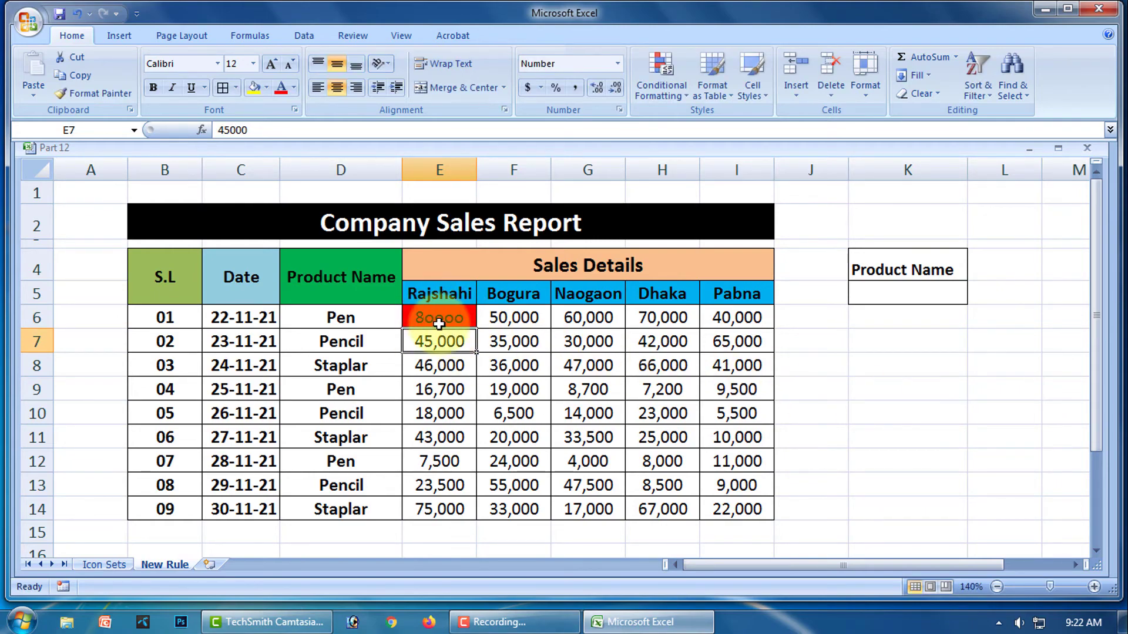
key(F9)
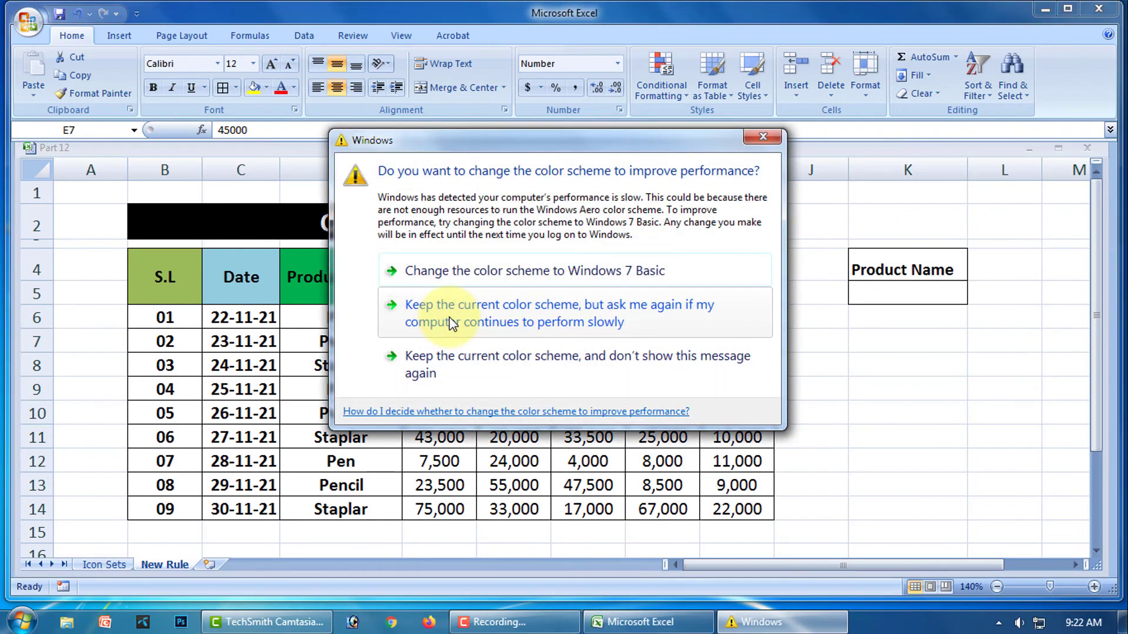
click(783, 136)
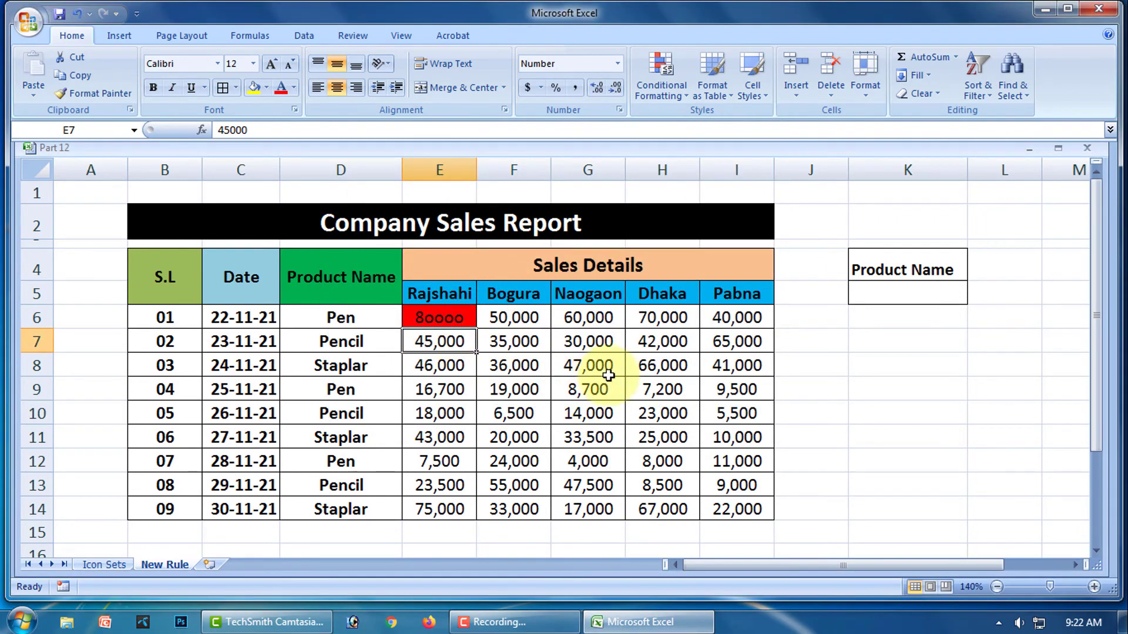
text(8)
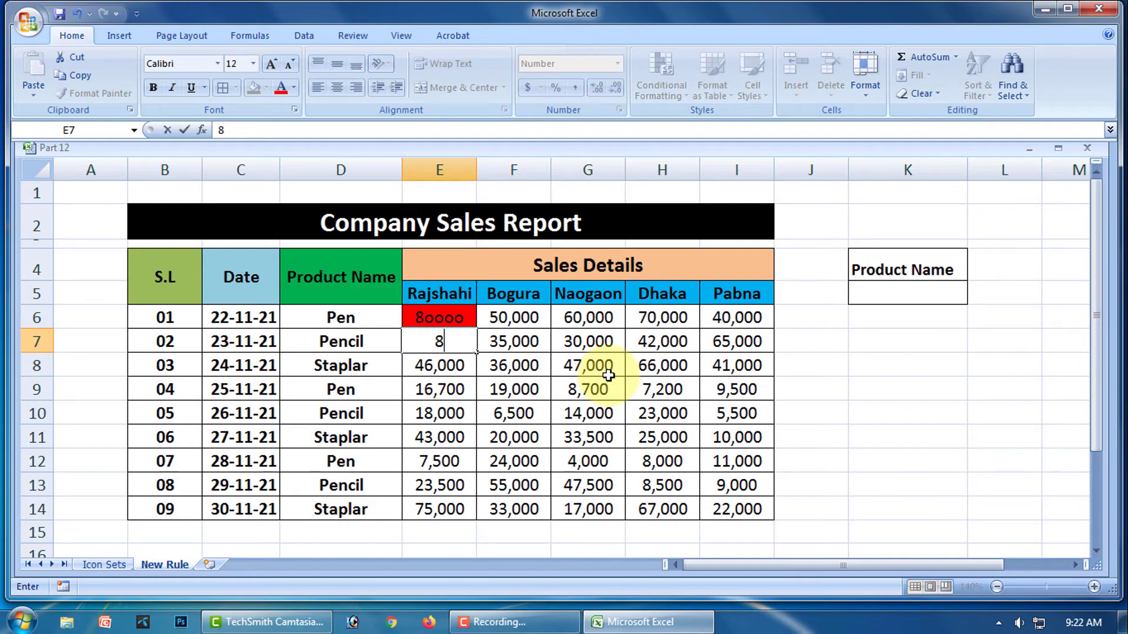
text(0)
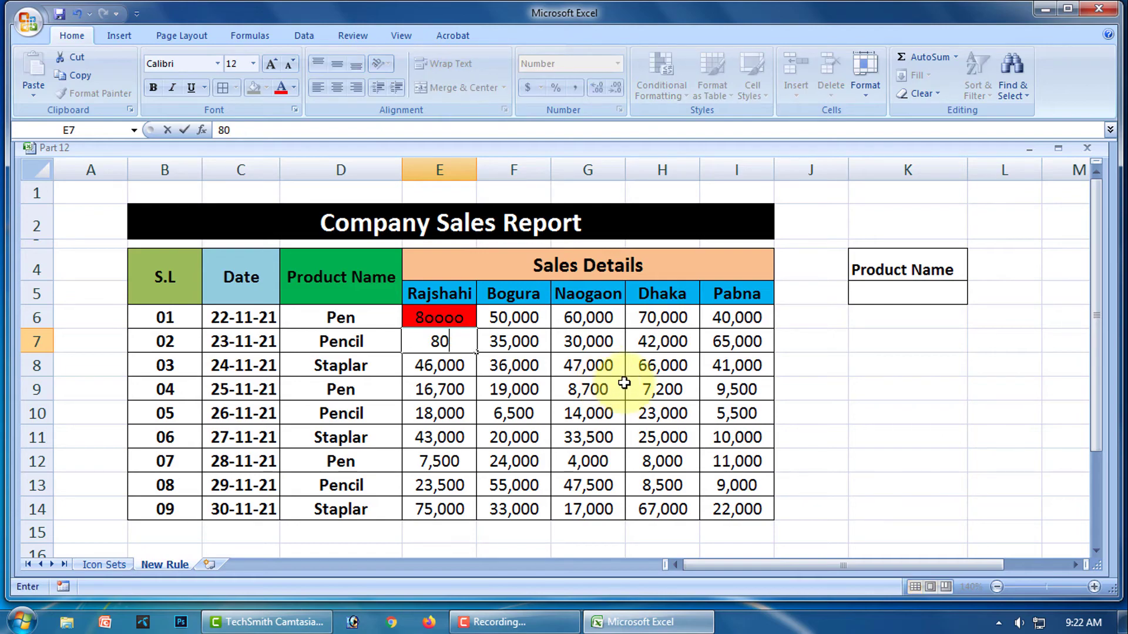
key(ctrl+z)
- Replace the text in cell E6 with the number 80000
click(451, 312)
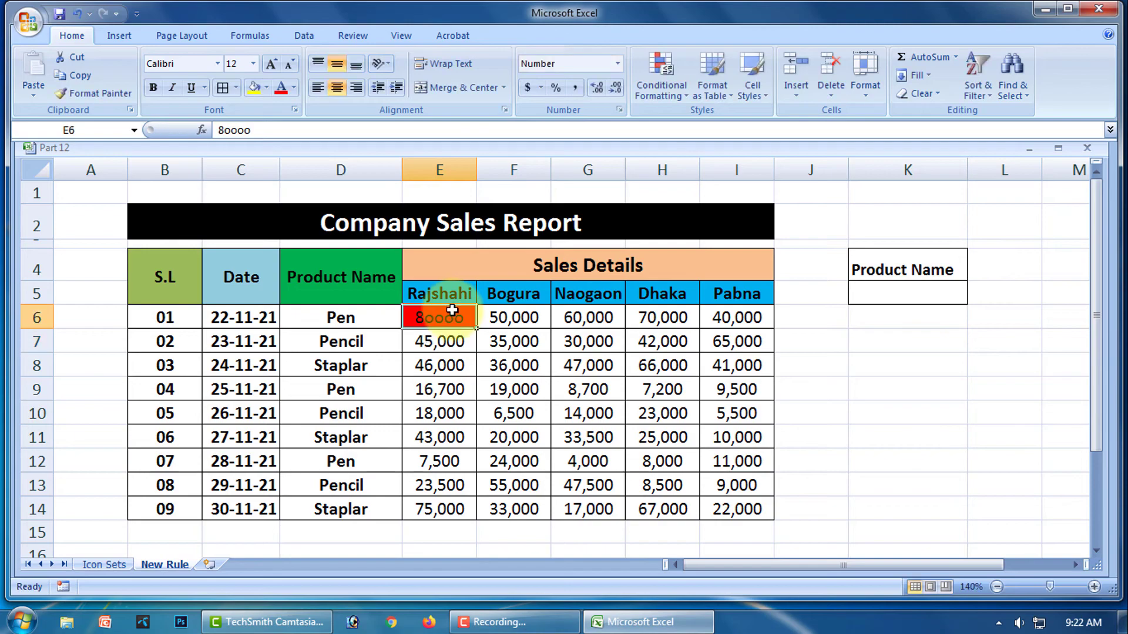
text(80000)
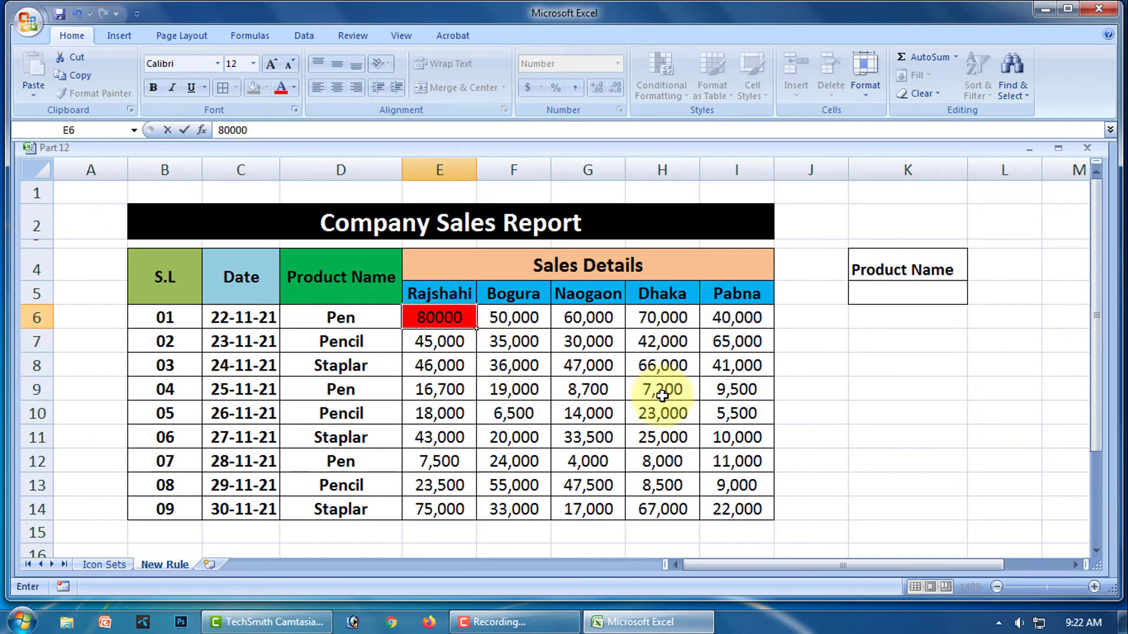
key(Return)
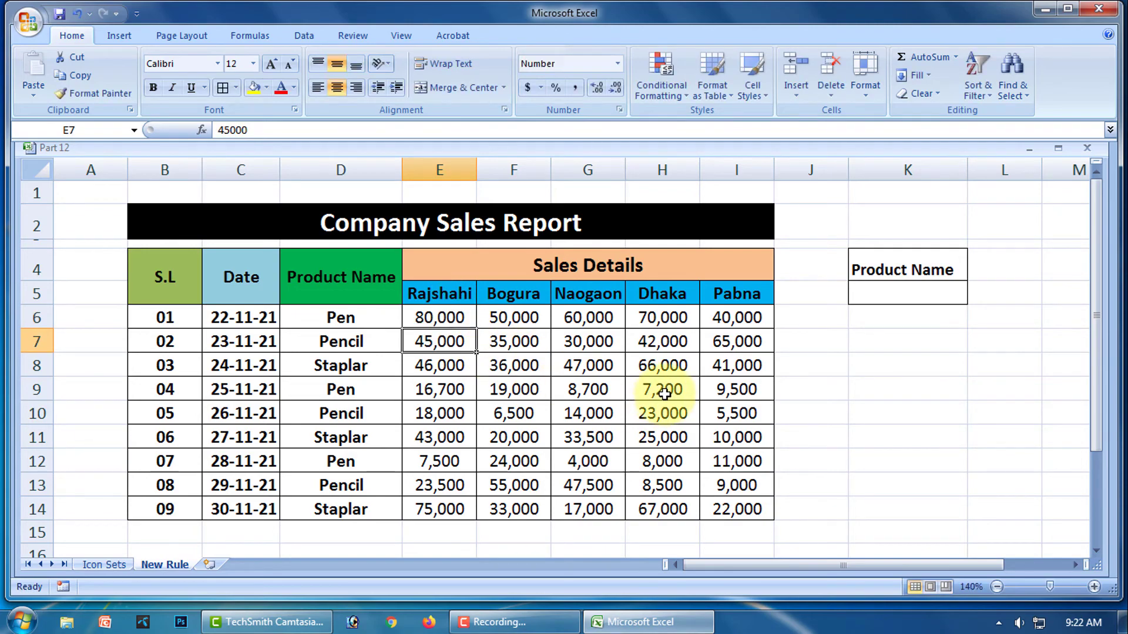
click(986, 420)
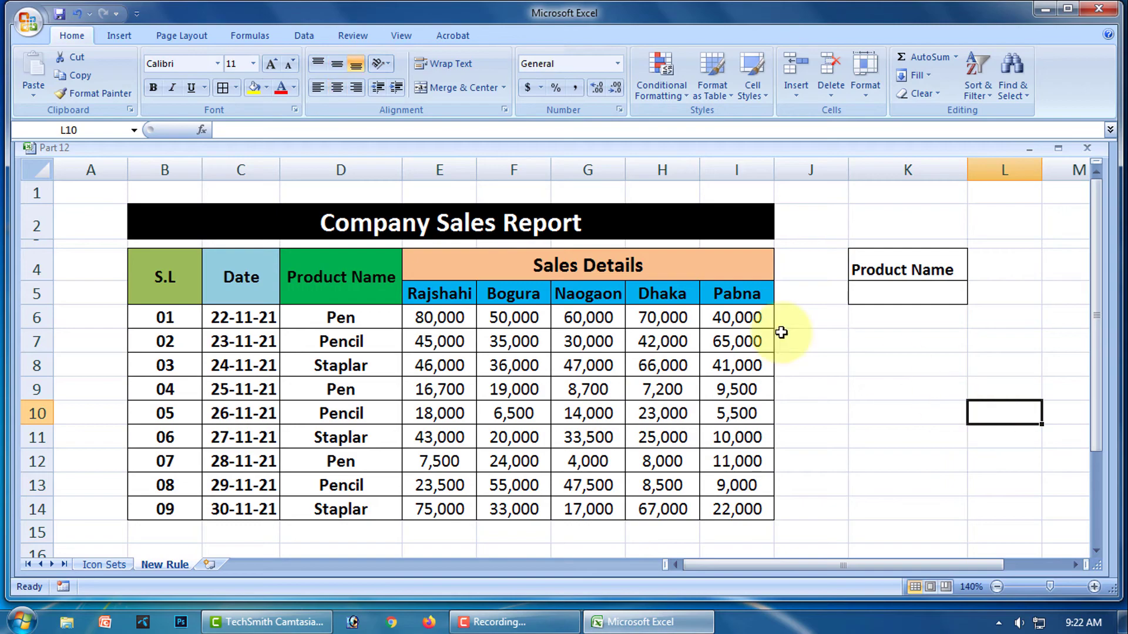
- Copy the formatting of cell E6, including its text-detecting rule, onto the sales figures E6:I14 with Format Painter
click(453, 317)
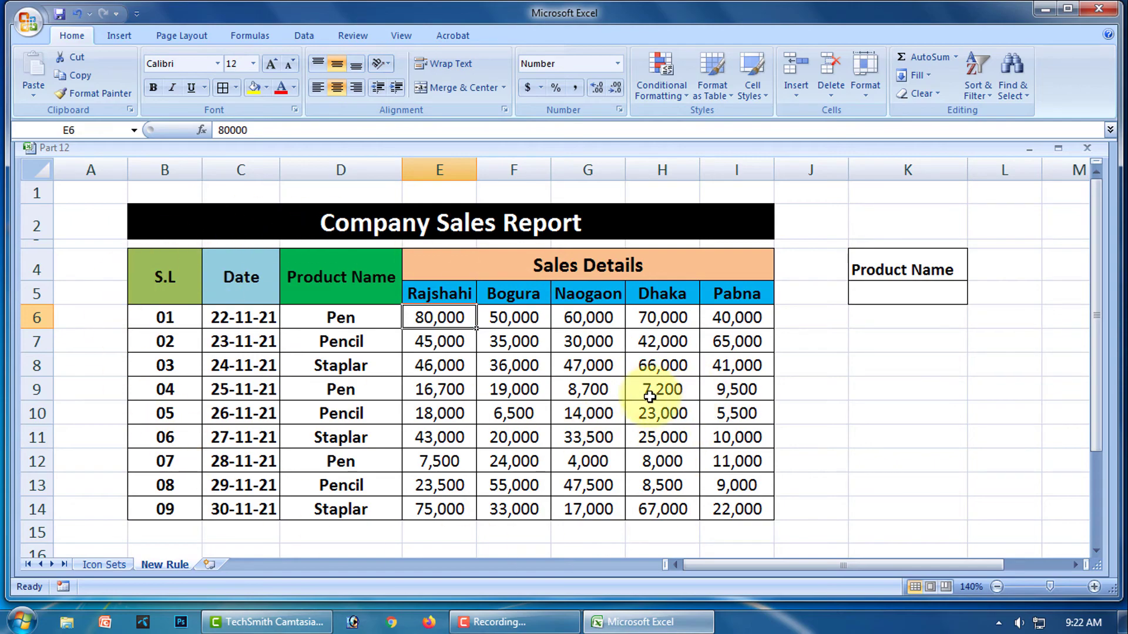
click(111, 94)
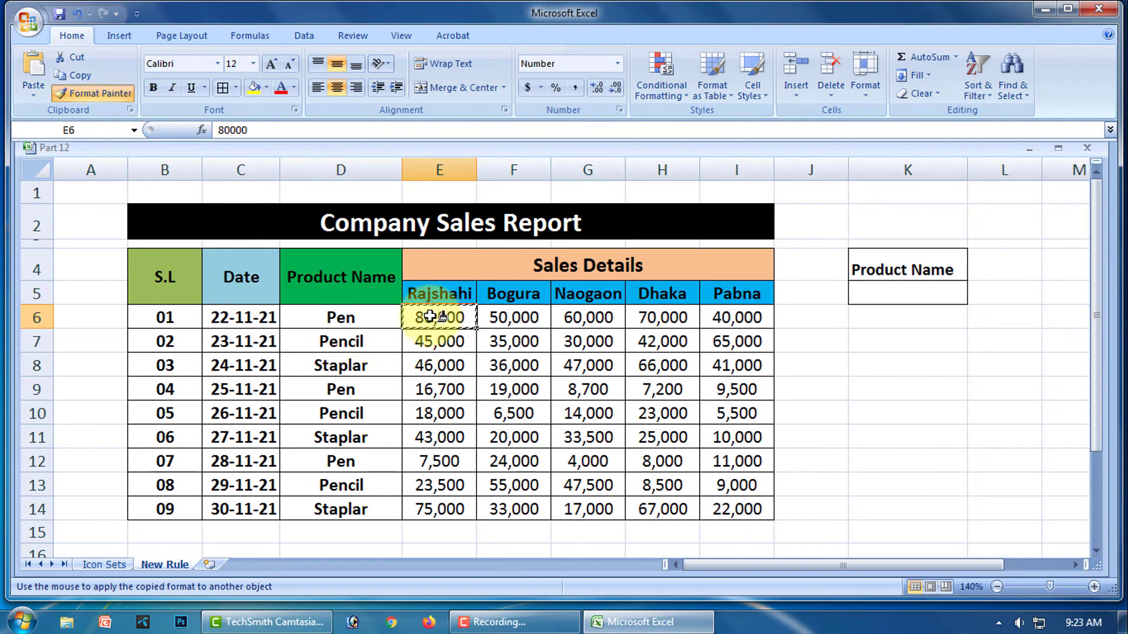
mouse_move(427, 316)
mouse_down()
mouse_move(501, 411)
mouse_move(589, 466)
mouse_move(718, 504)
mouse_up()
click(895, 470)
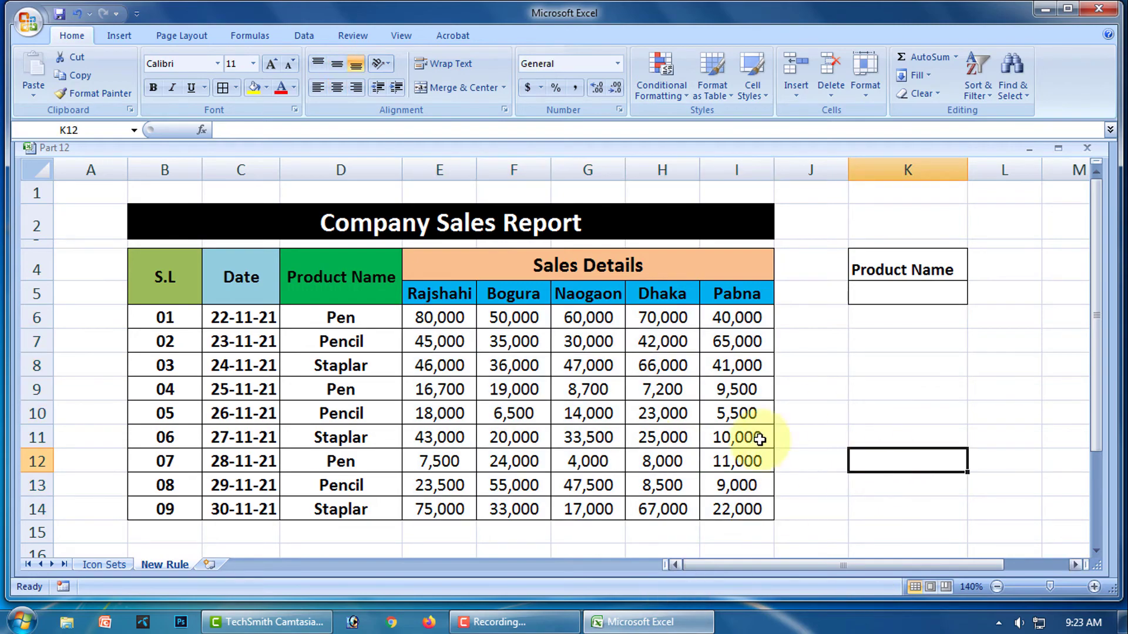
- Test the copied rule by entering the text 9ooo in cell I13, and undo the entry
click(735, 488)
text(9)
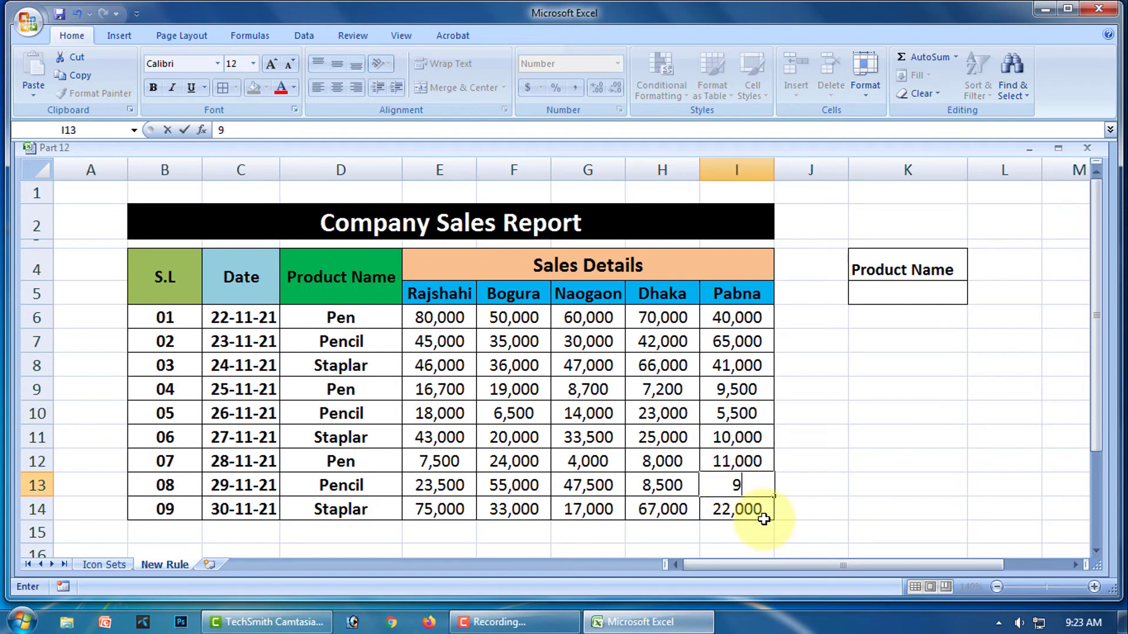
text(000)
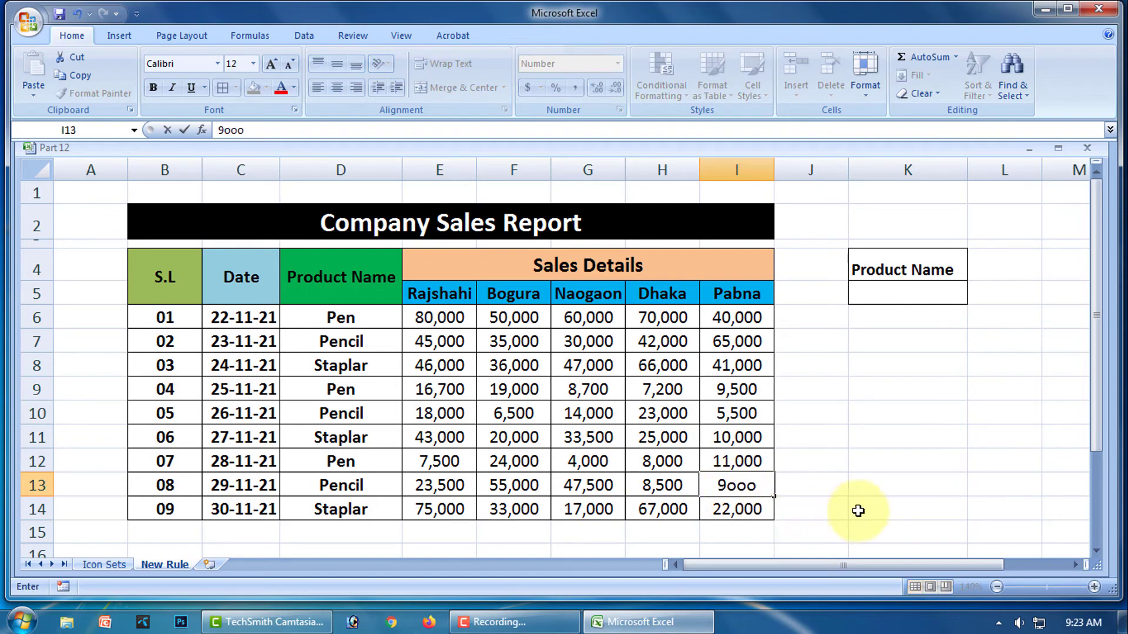
key(Return)
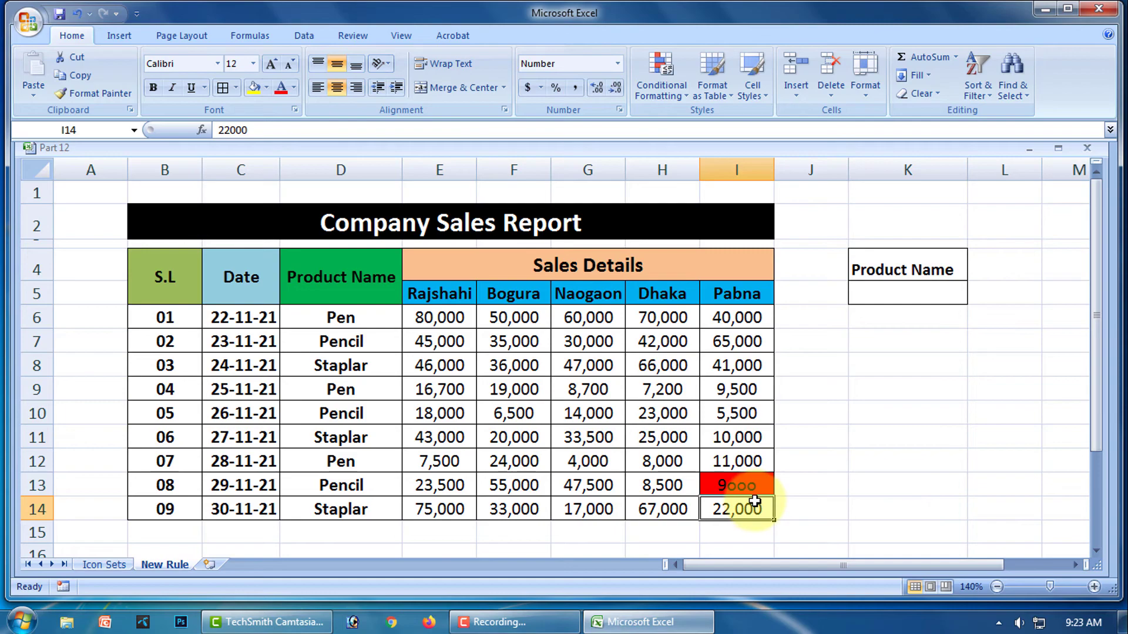
key(ctrl+z)
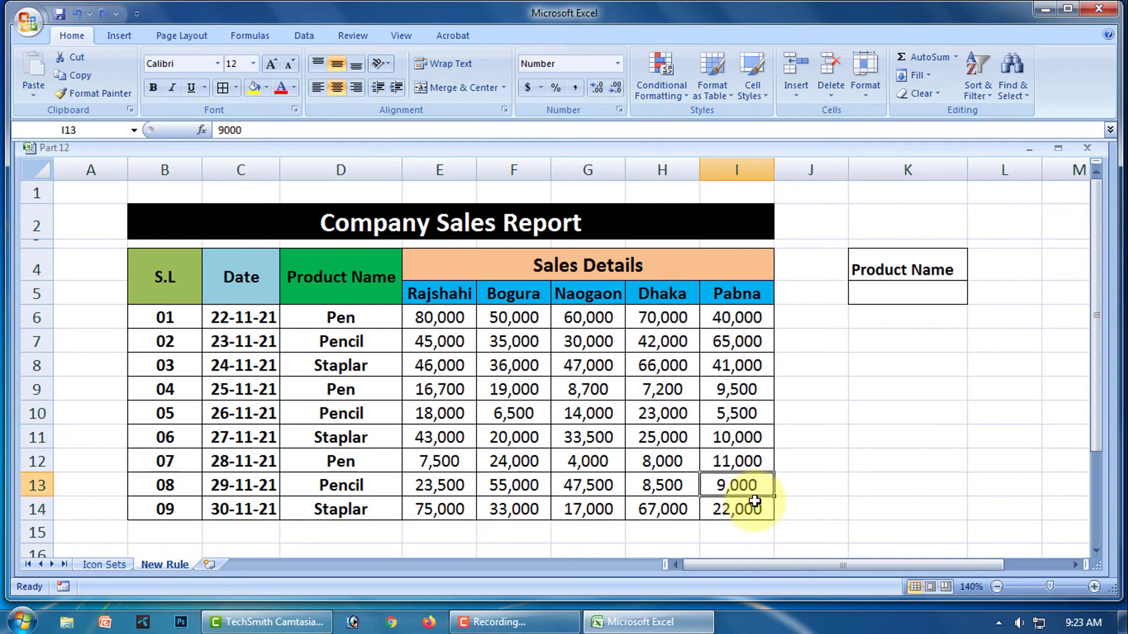
- Test the rule in cell H9 with the text 7oooab, undo the entry, and dismiss the Windows color scheme prompt
click(672, 392)
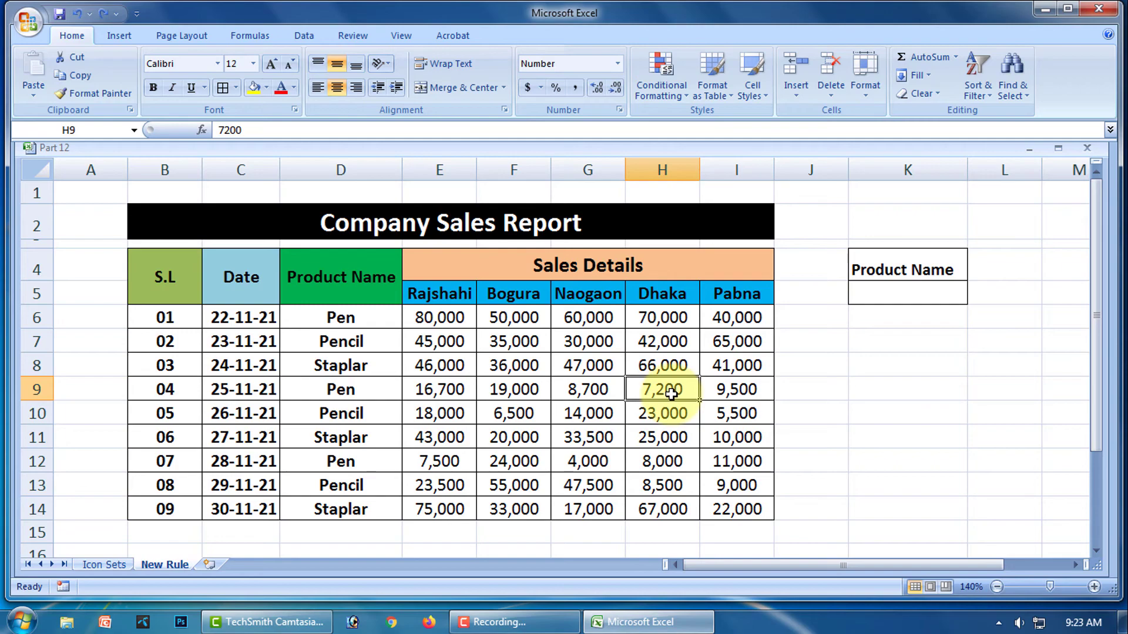
text(7)
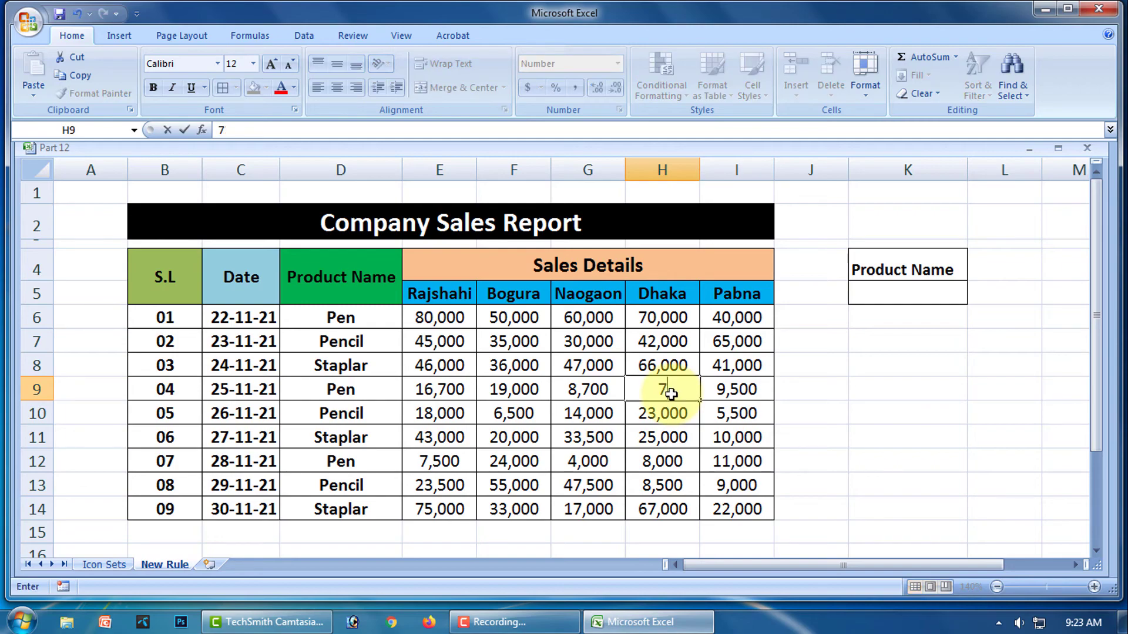
text(oooab)
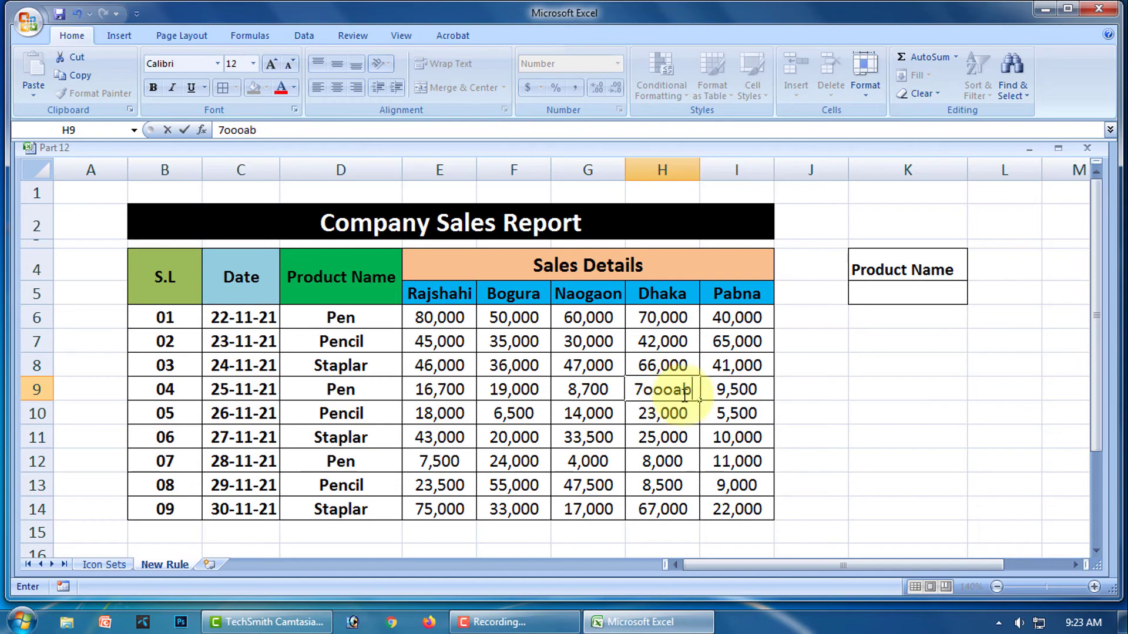
key(Return)
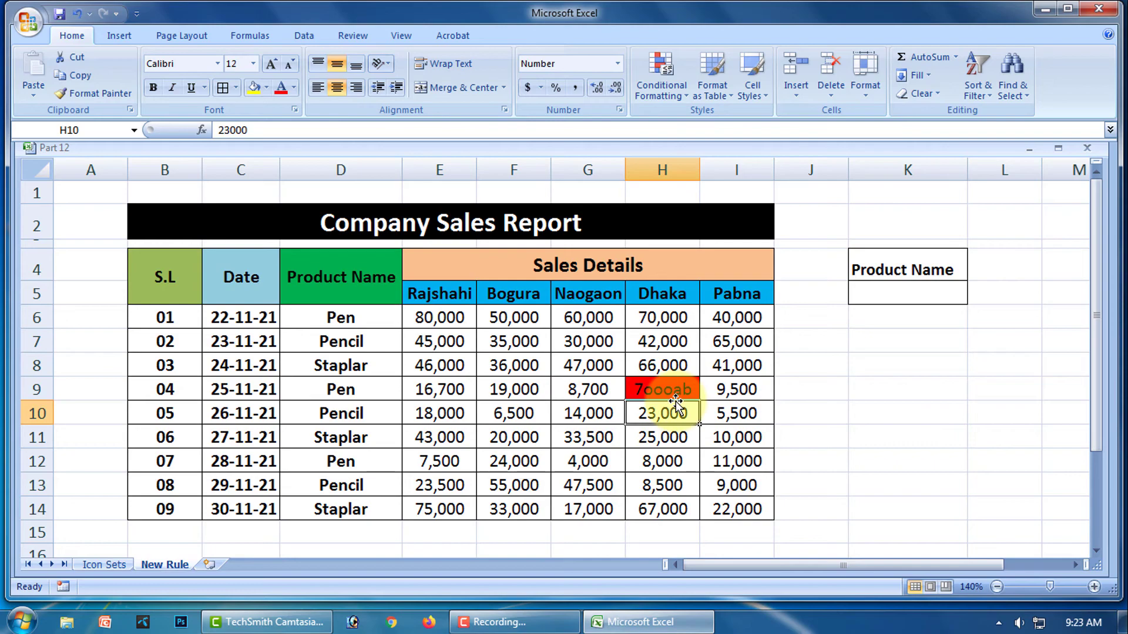
key(ctrl+z)
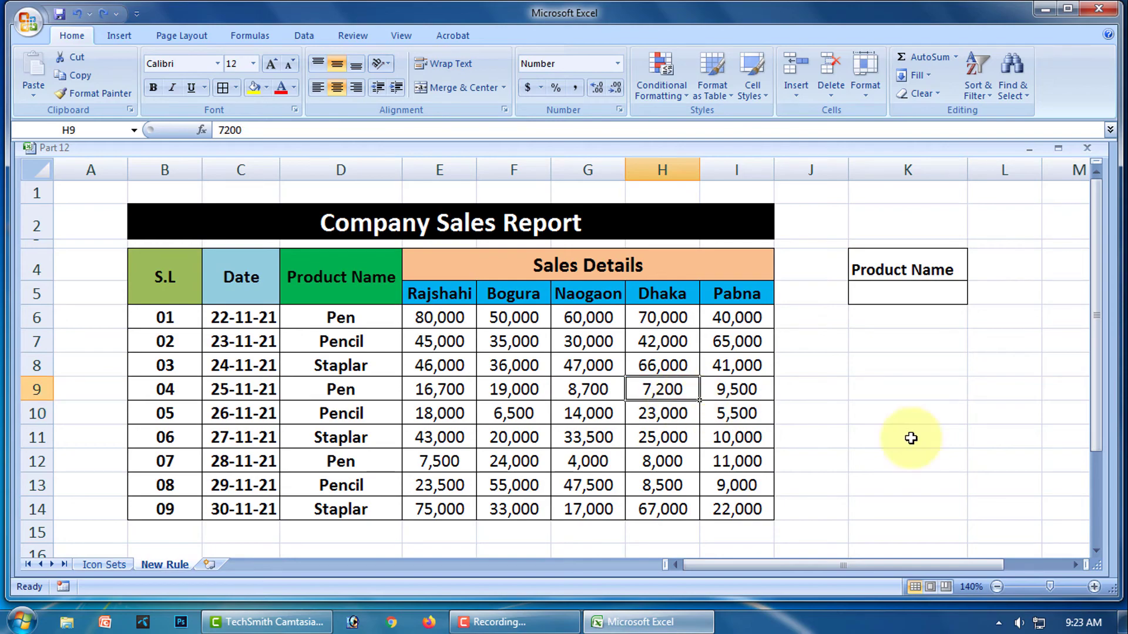
click(985, 432)
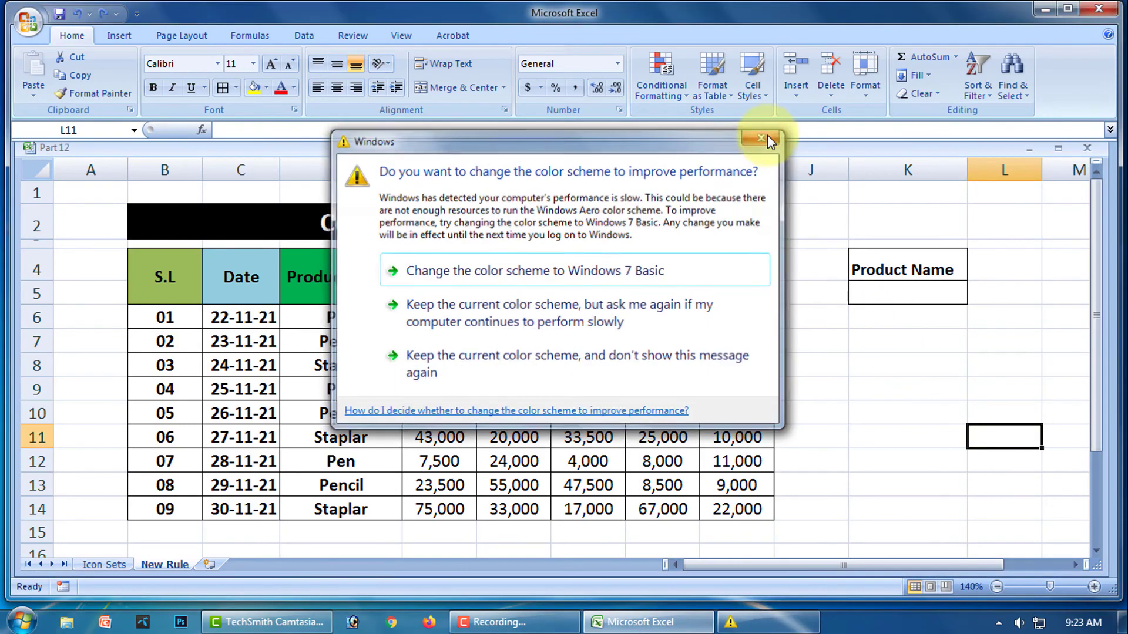
click(765, 136)
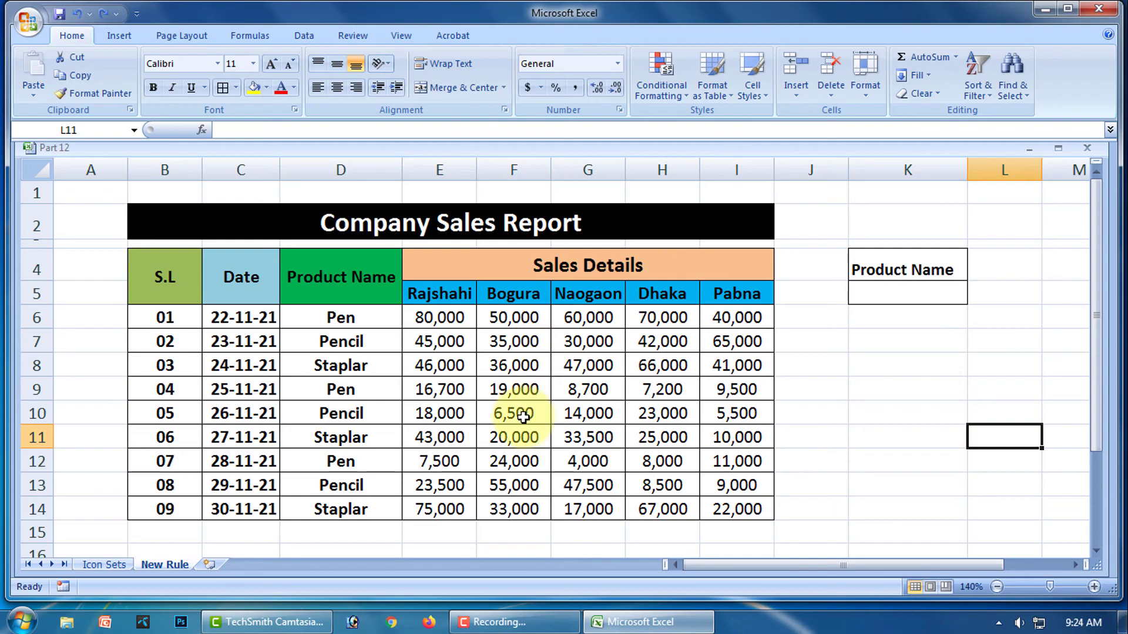
click(896, 492)
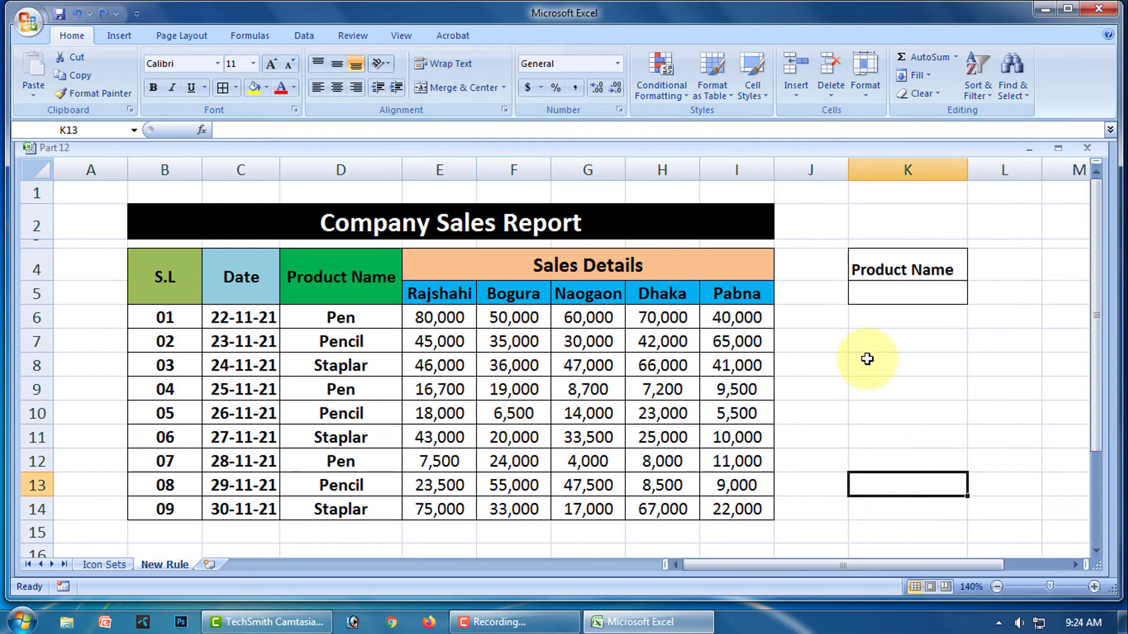
- Enter the formula =istext(I6) in cell K7 to check whether the first Pabna sales figure is text
click(881, 346)
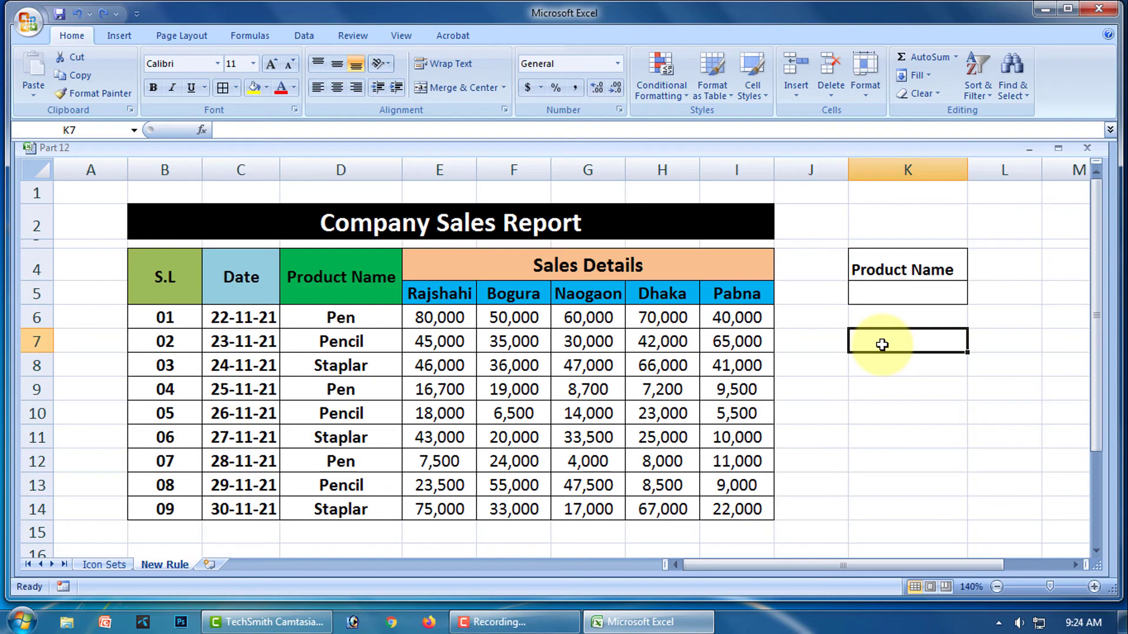
text(=)
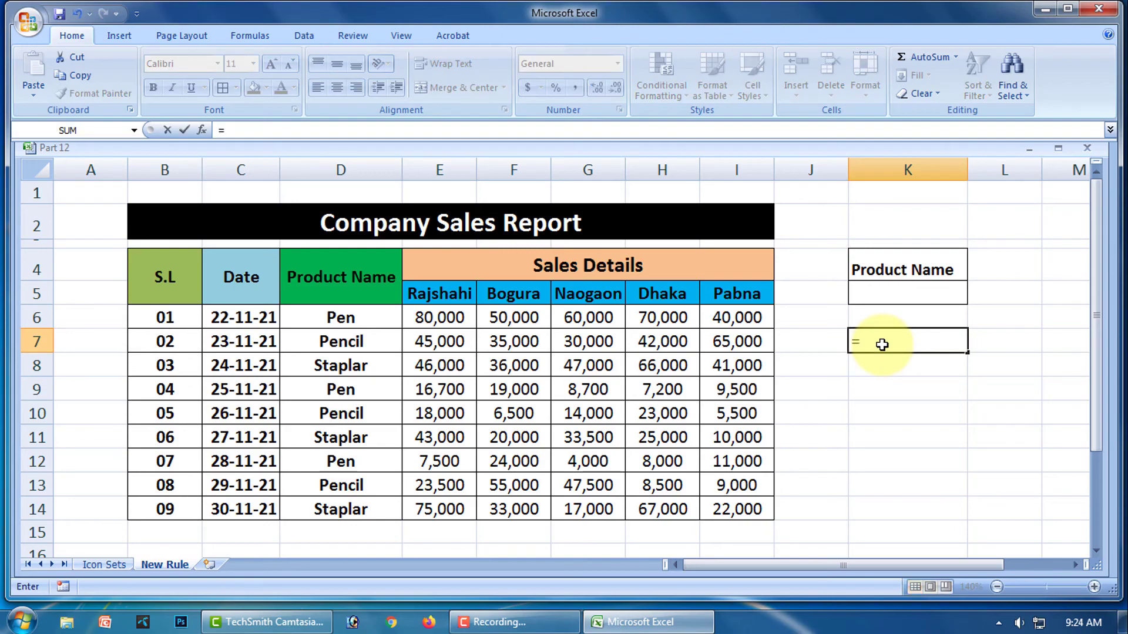
text(istext)
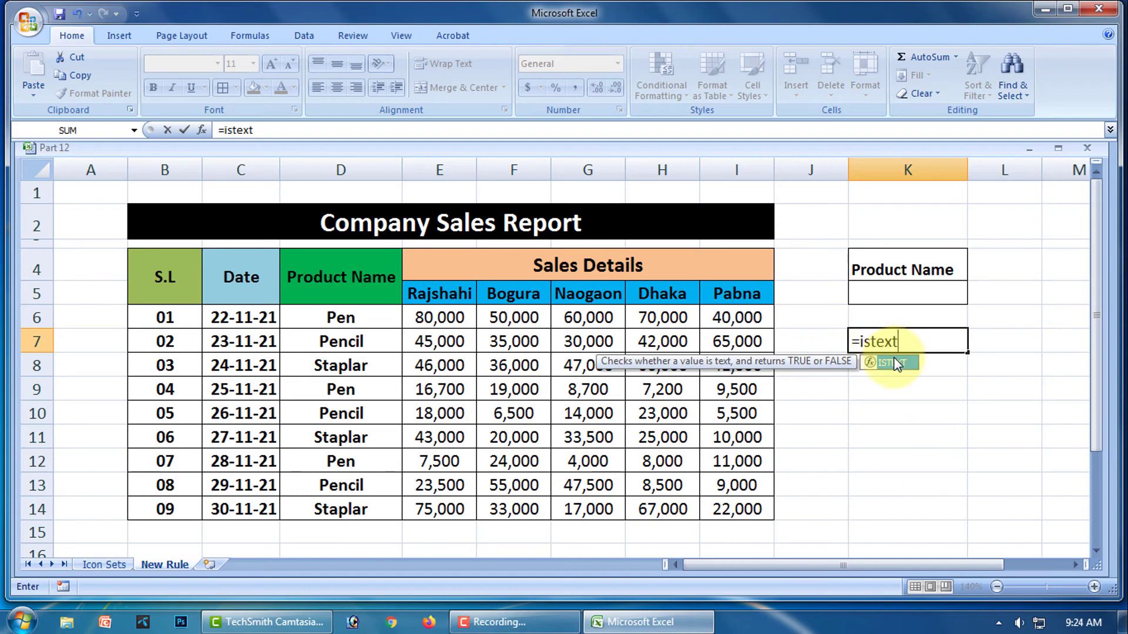
text(()
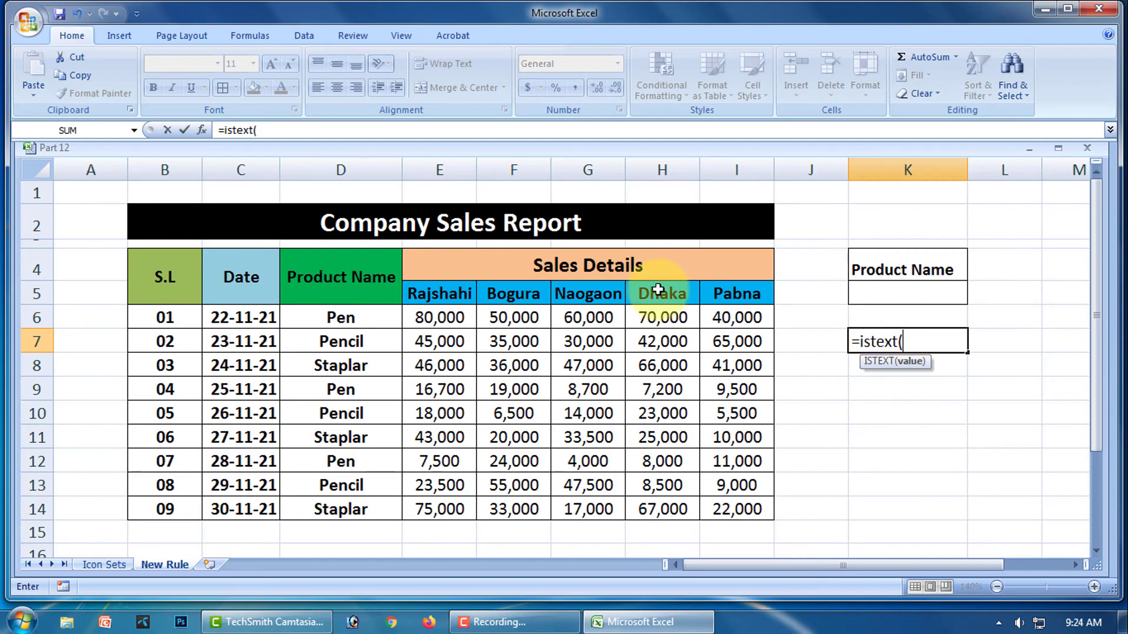
click(745, 318)
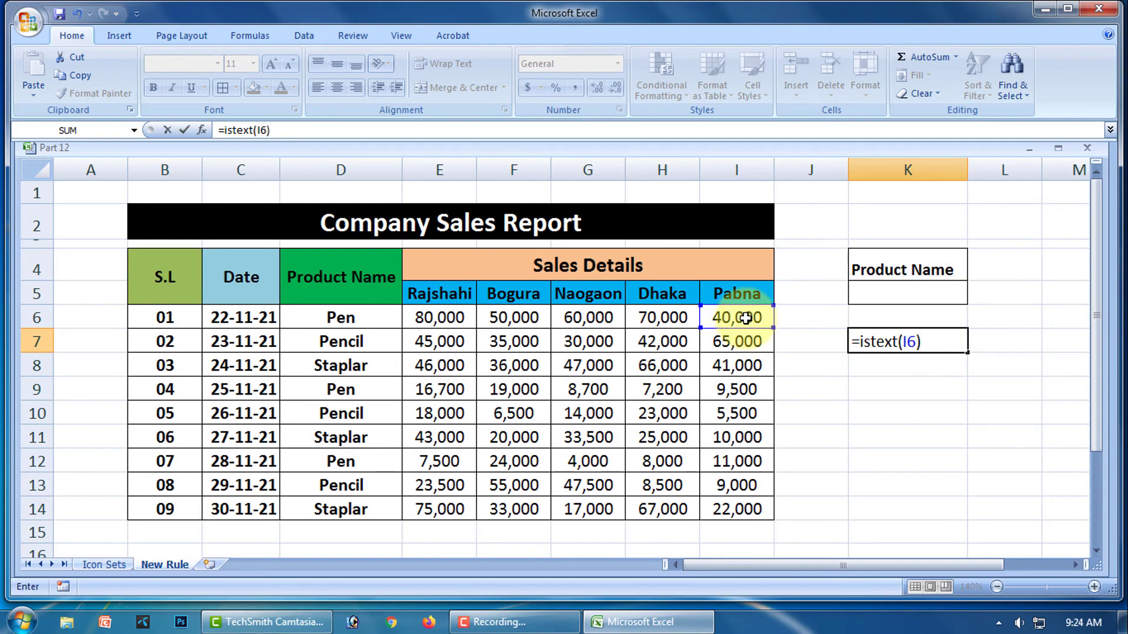
key(Return)
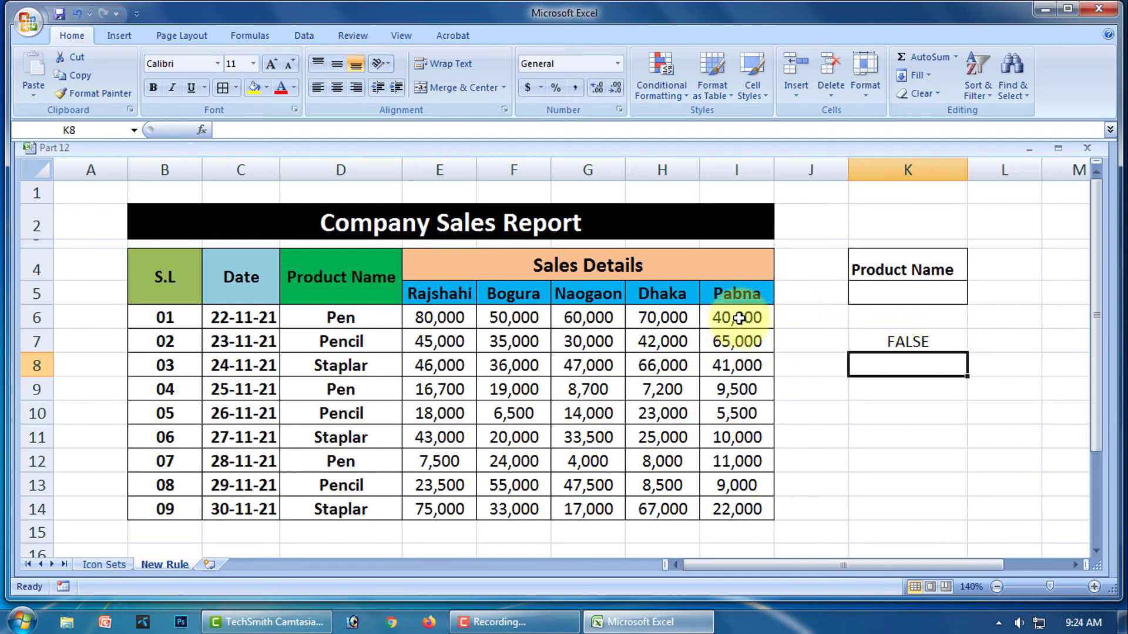
click(871, 344)
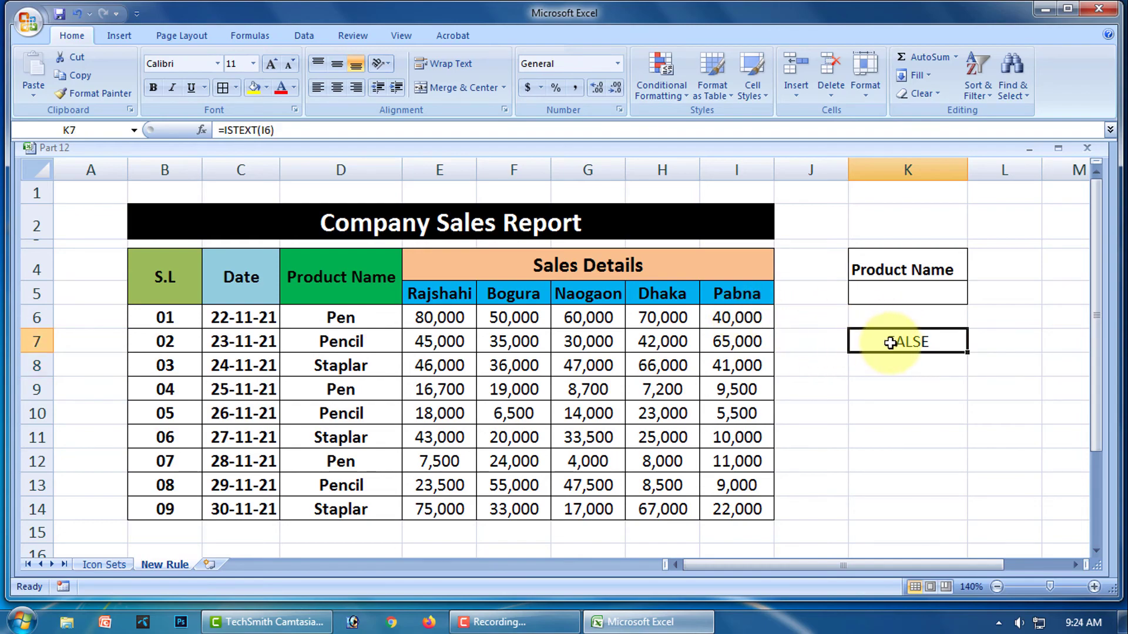
- Test the ISTEXT formula by entering the text aaaa in cell I6, and undo the entry
click(750, 319)
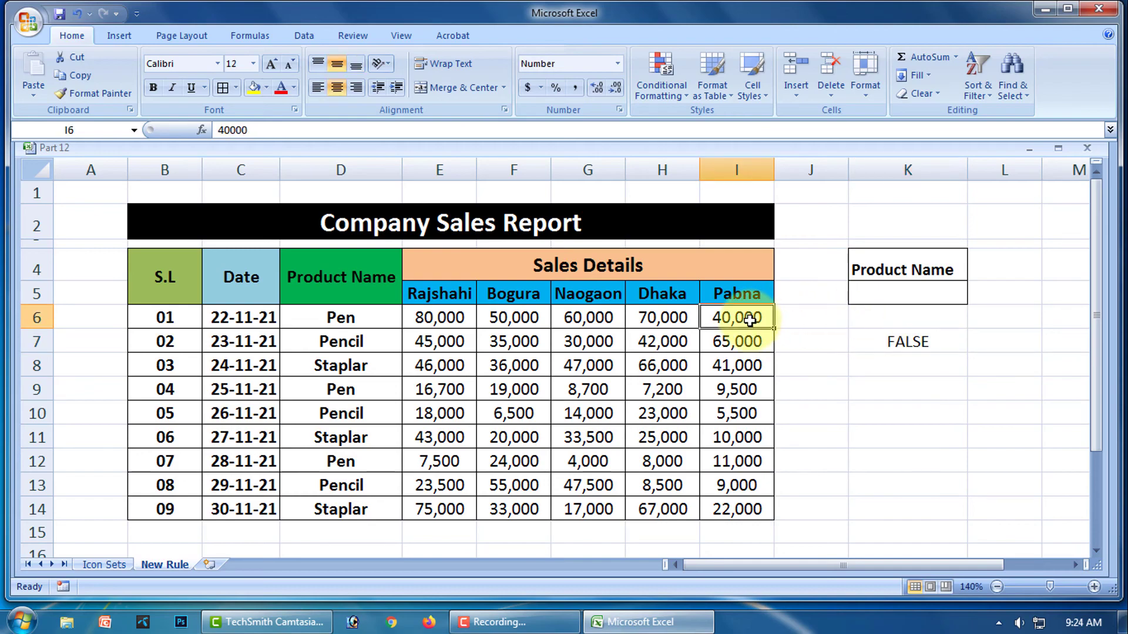
text(aaaa)
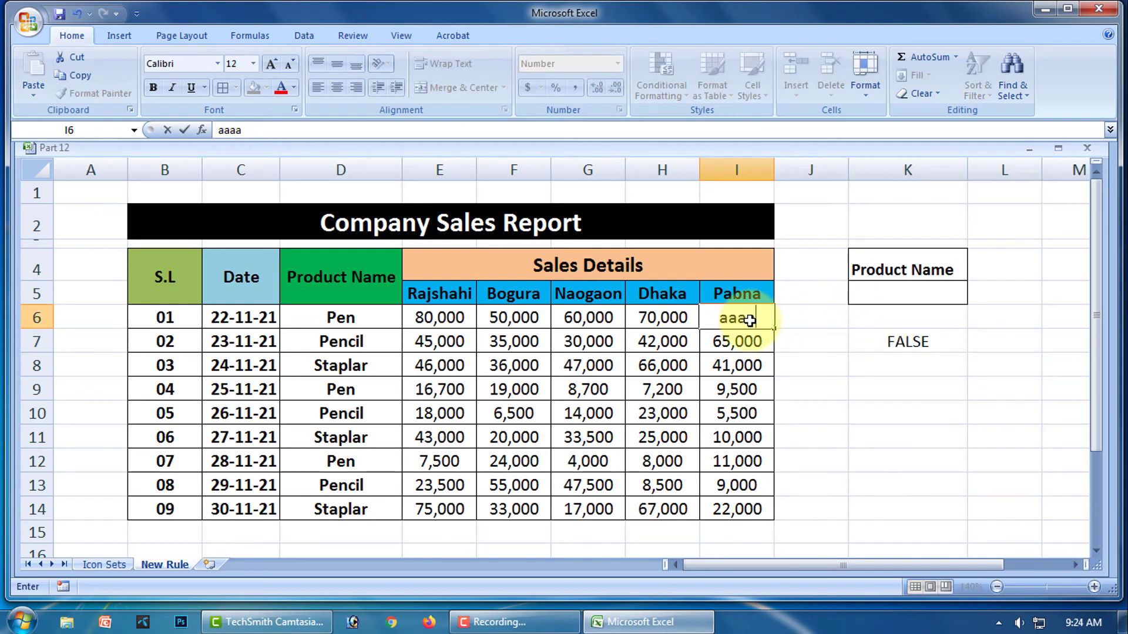
key(Return)
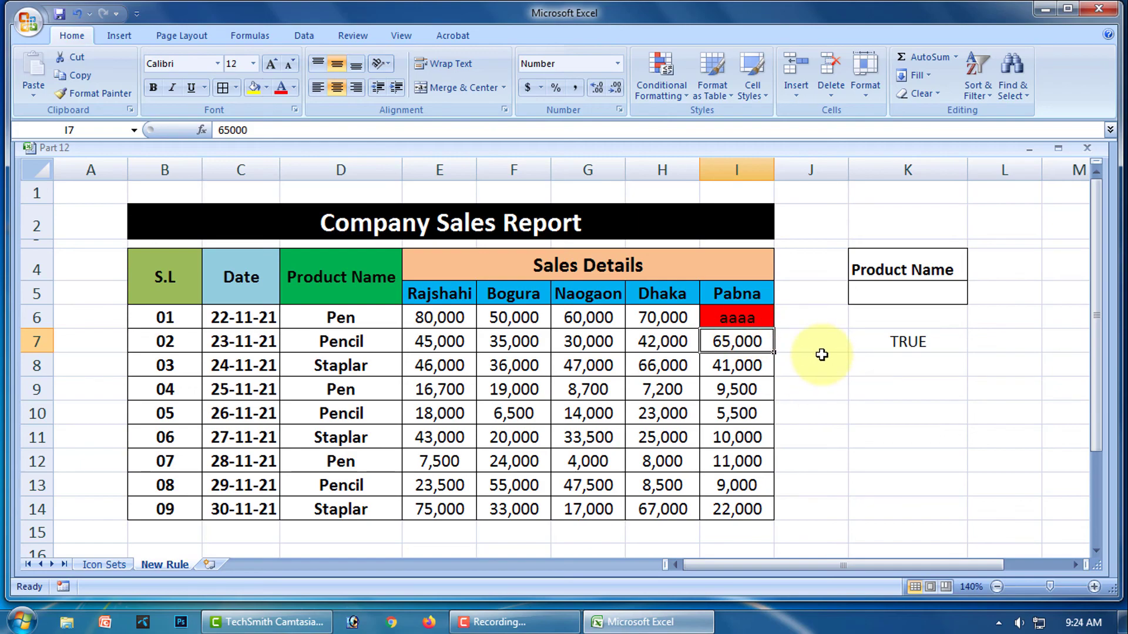
key(ctrl+z)
- Enter the formula =isnumber(D6) in cell K9 to check whether the first product name is a number
click(909, 390)
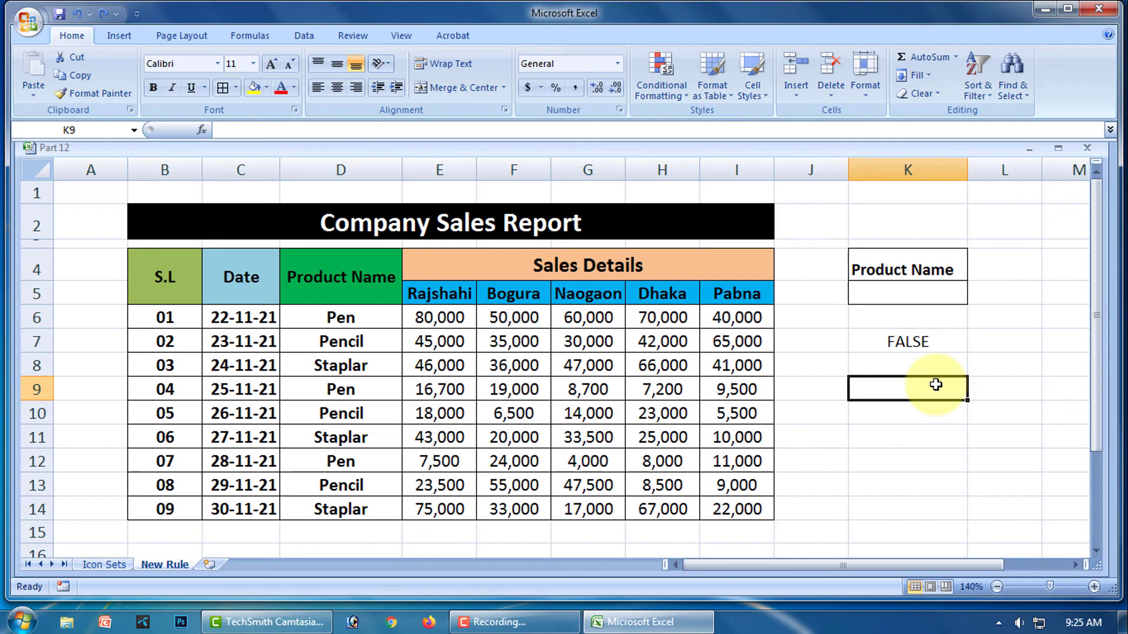
text(=)
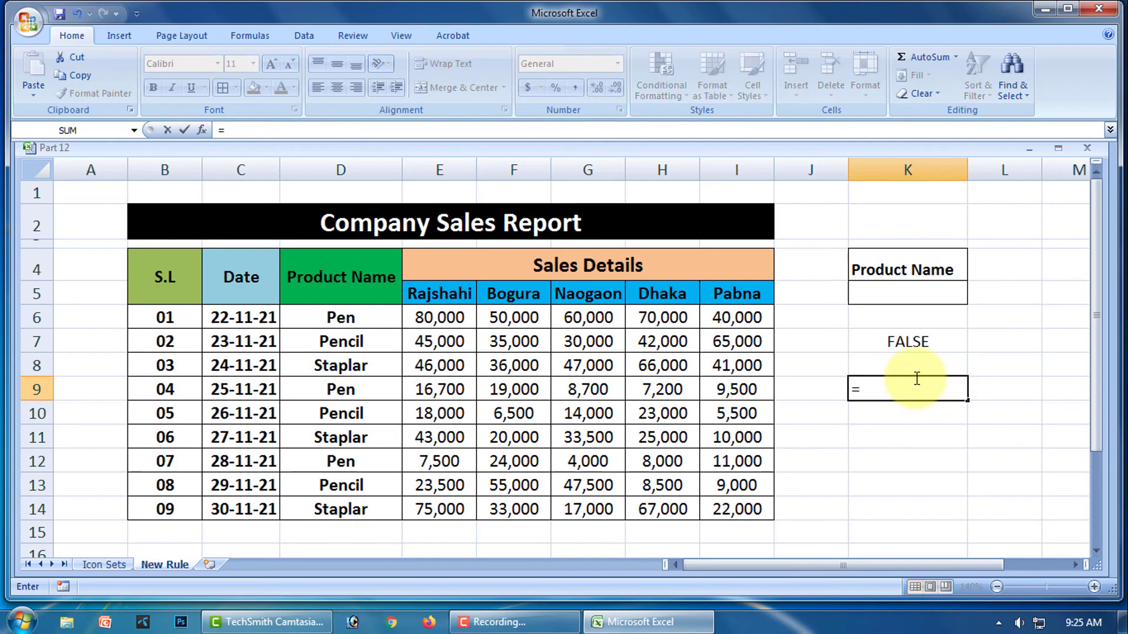
text(i)
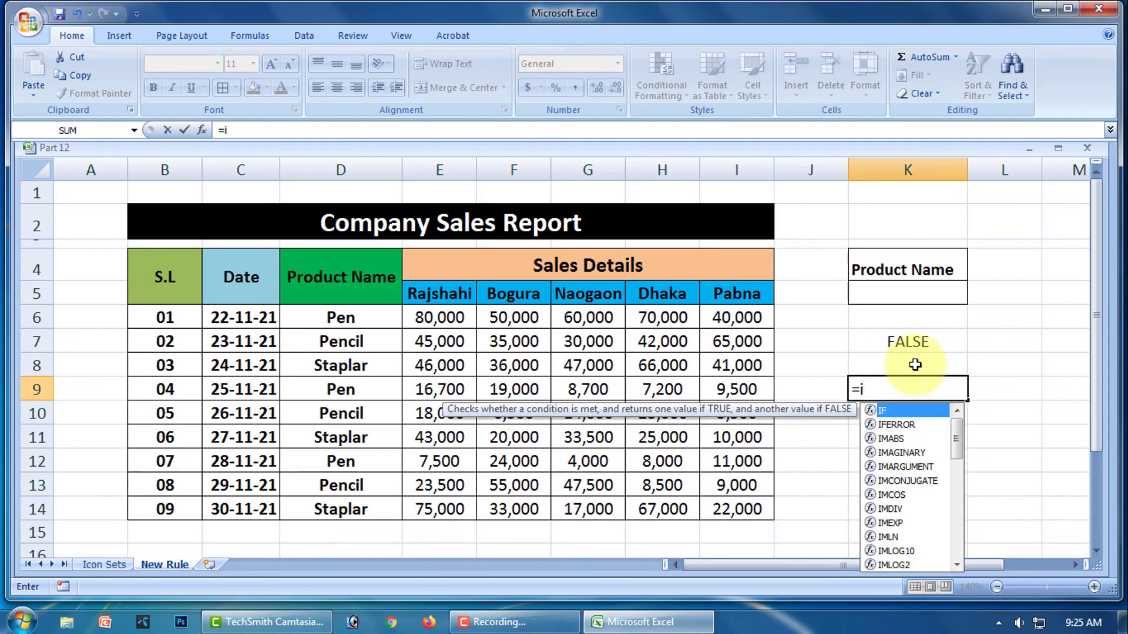
text(snum)
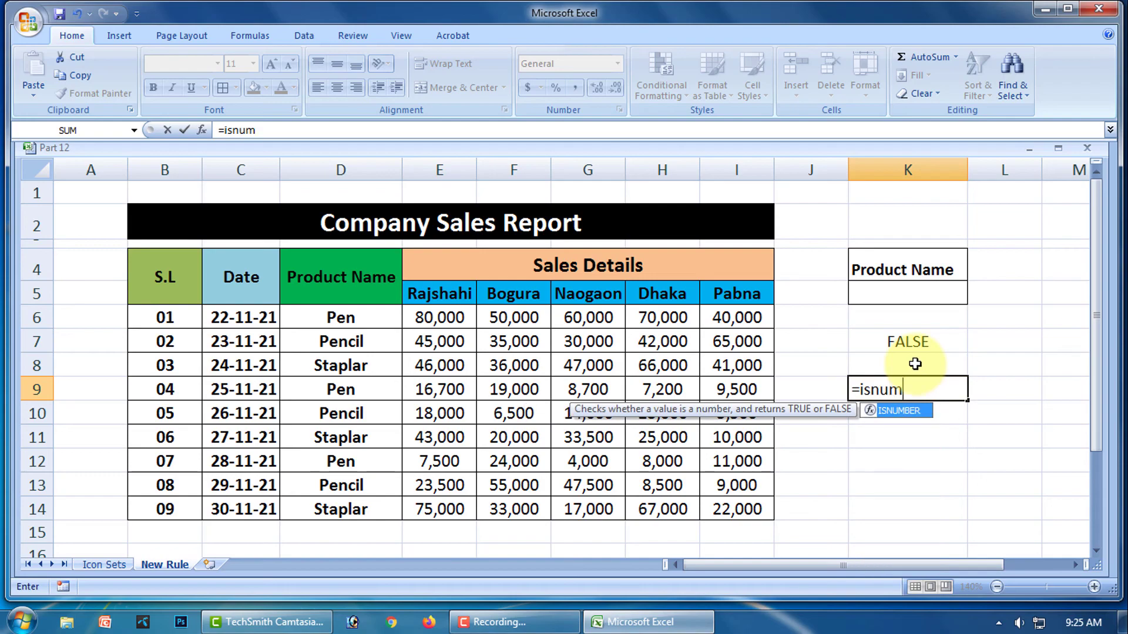
text(ber)
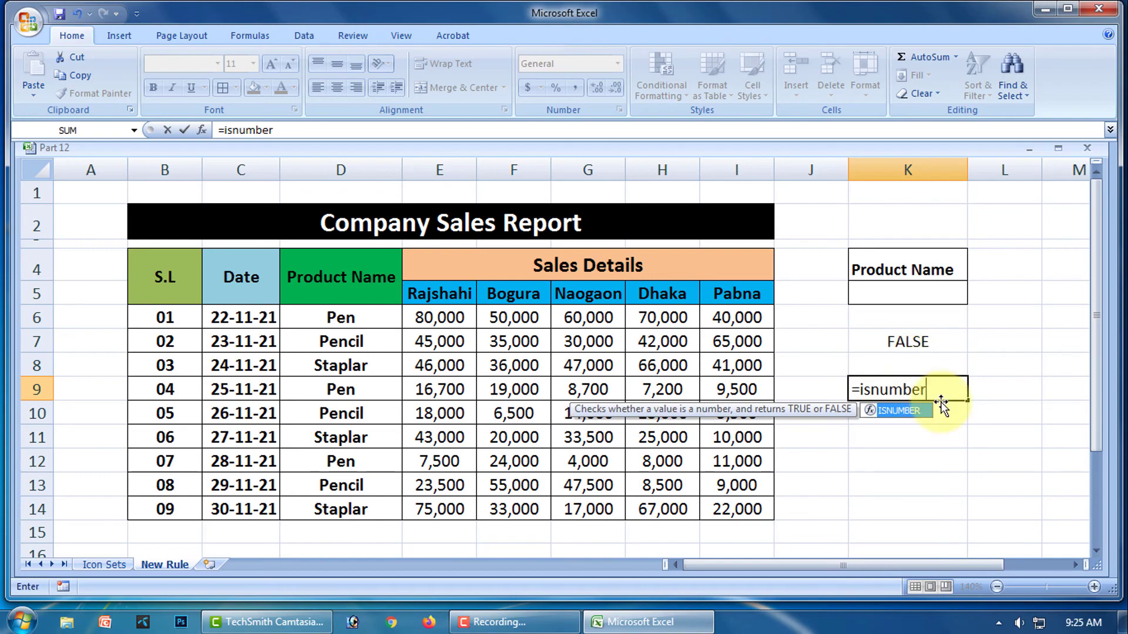
text(()
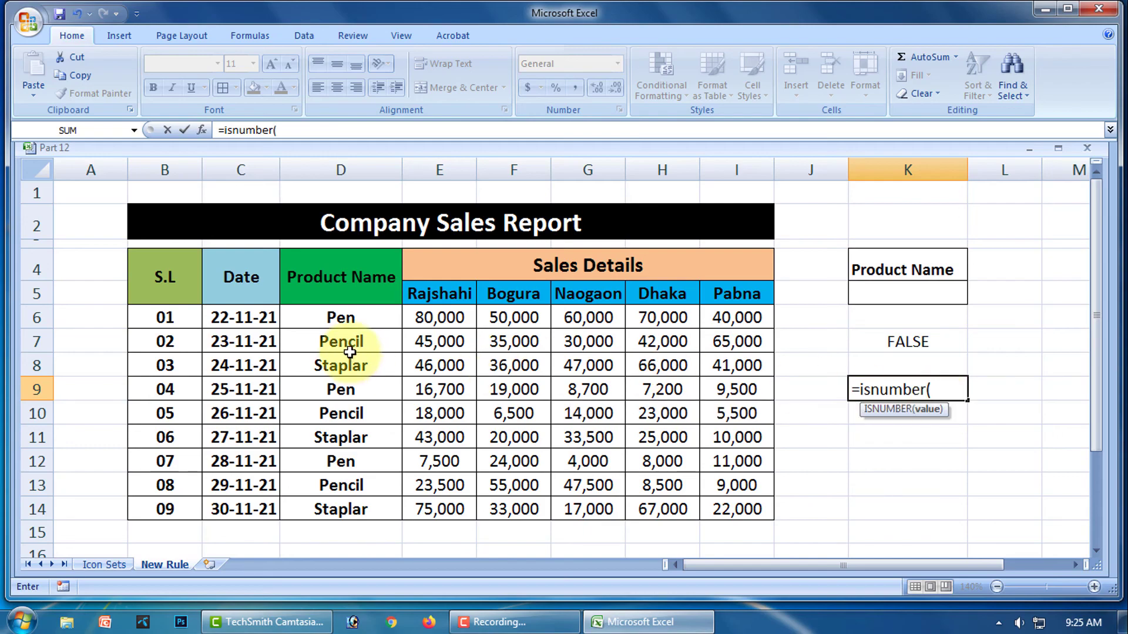
click(339, 317)
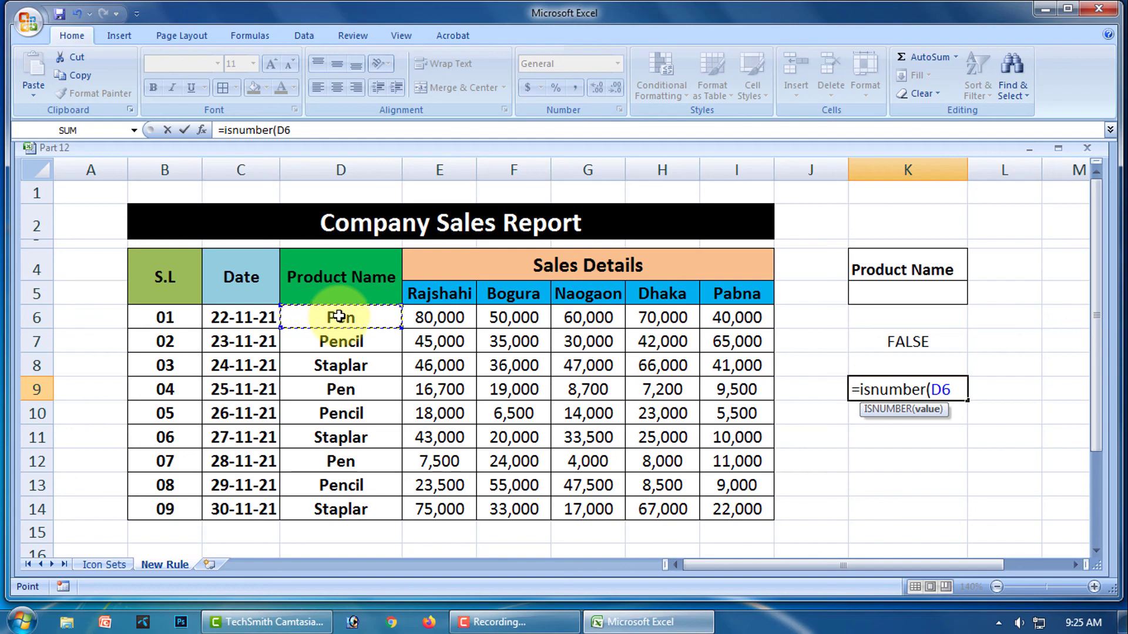
text())
key(Return)
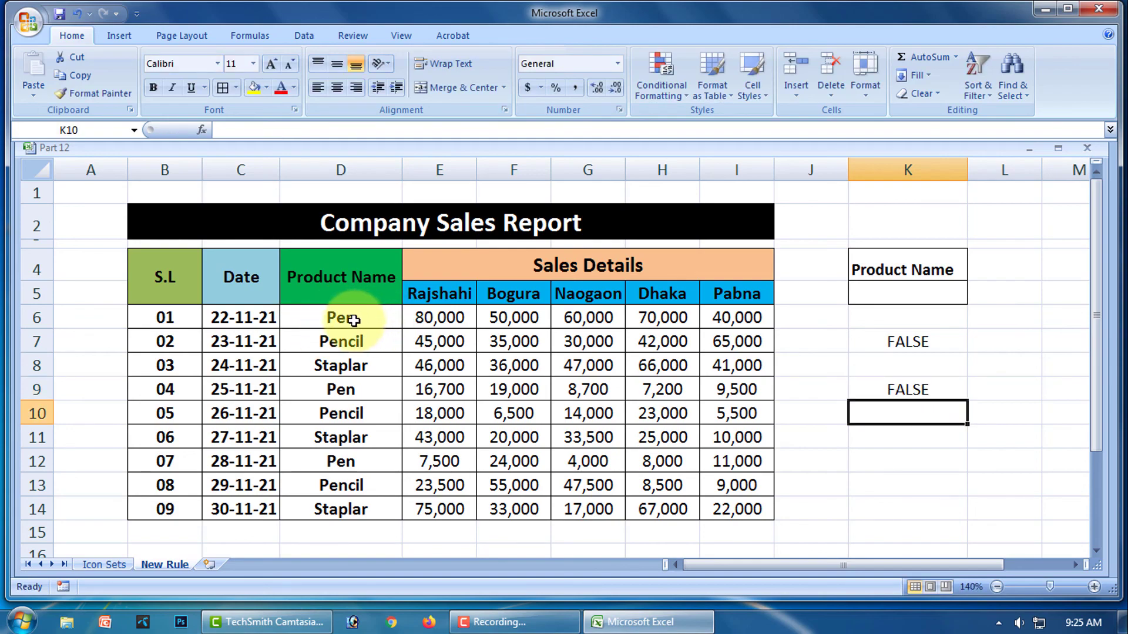
- Test the ISNUMBER formula by entering 1000 in cell D6, undo the entry, and dismiss the Windows color scheme prompt
click(928, 394)
click(354, 318)
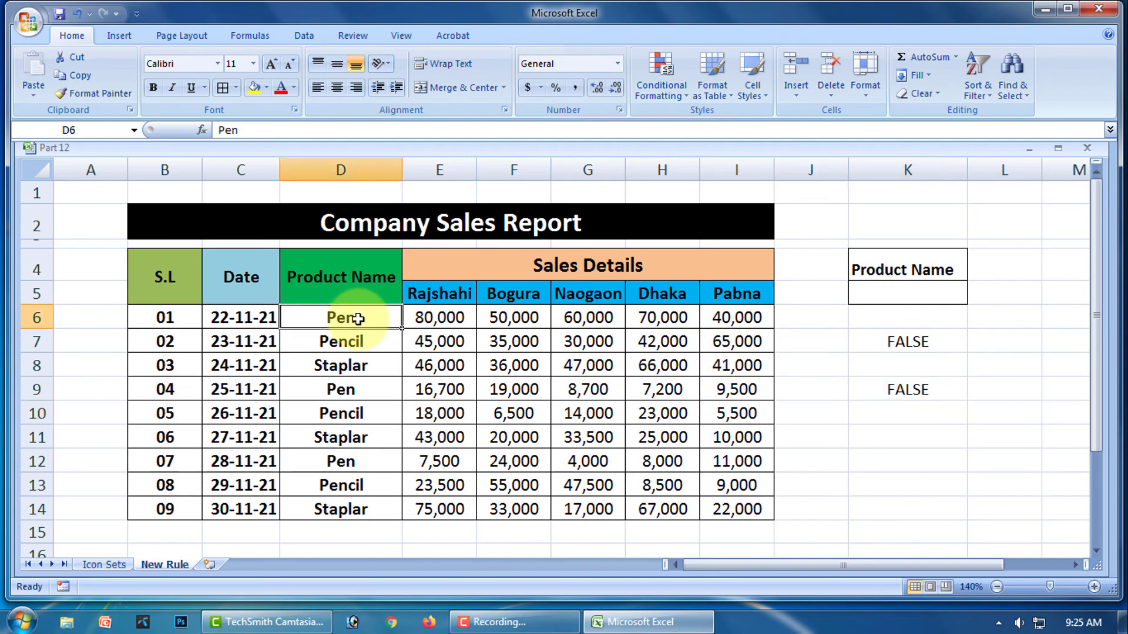
text(1000)
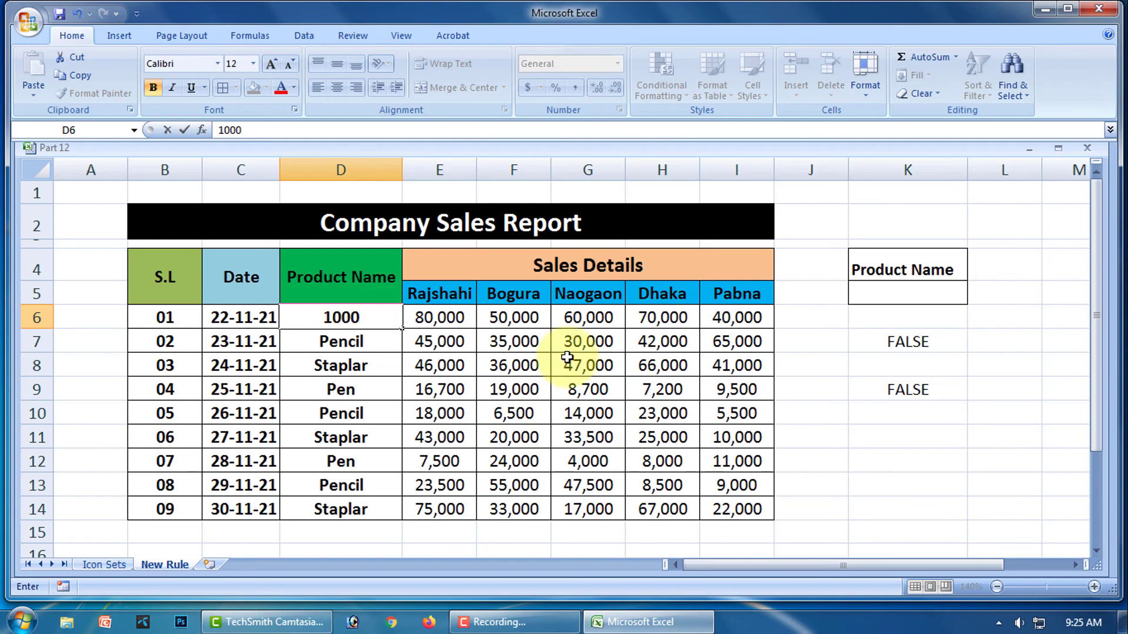
key(Return)
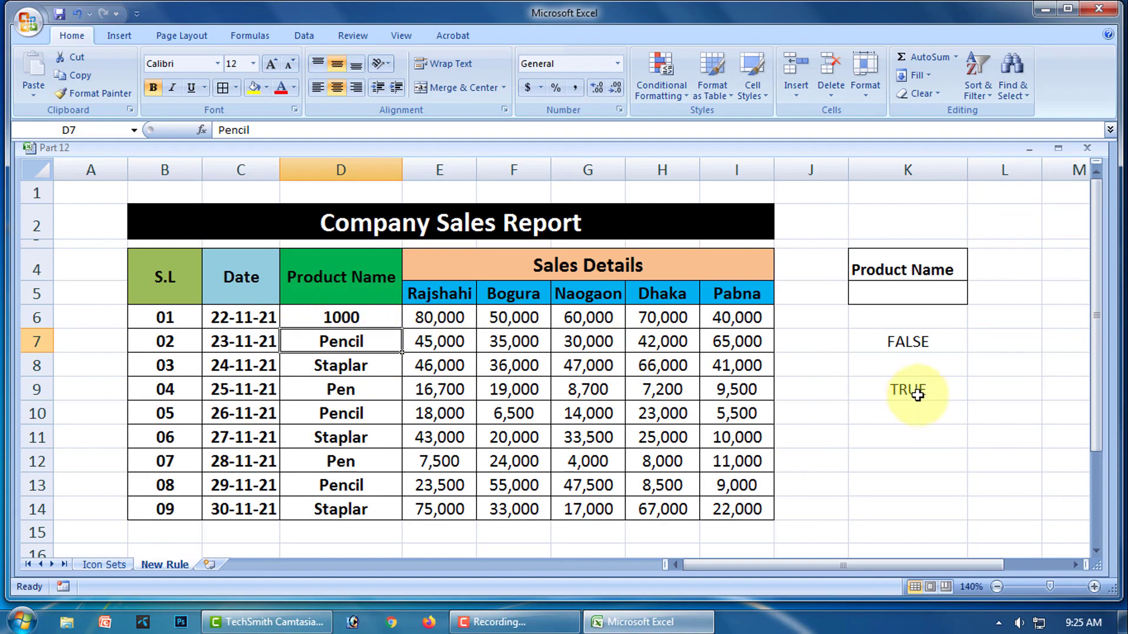
key(ctrl+z)
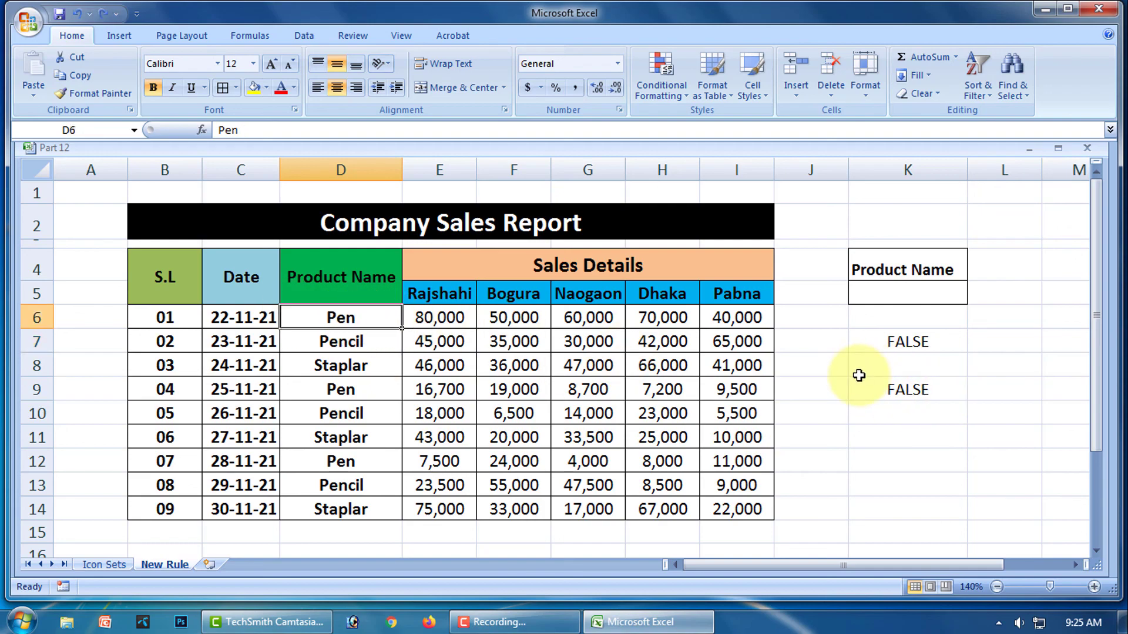
click(970, 460)
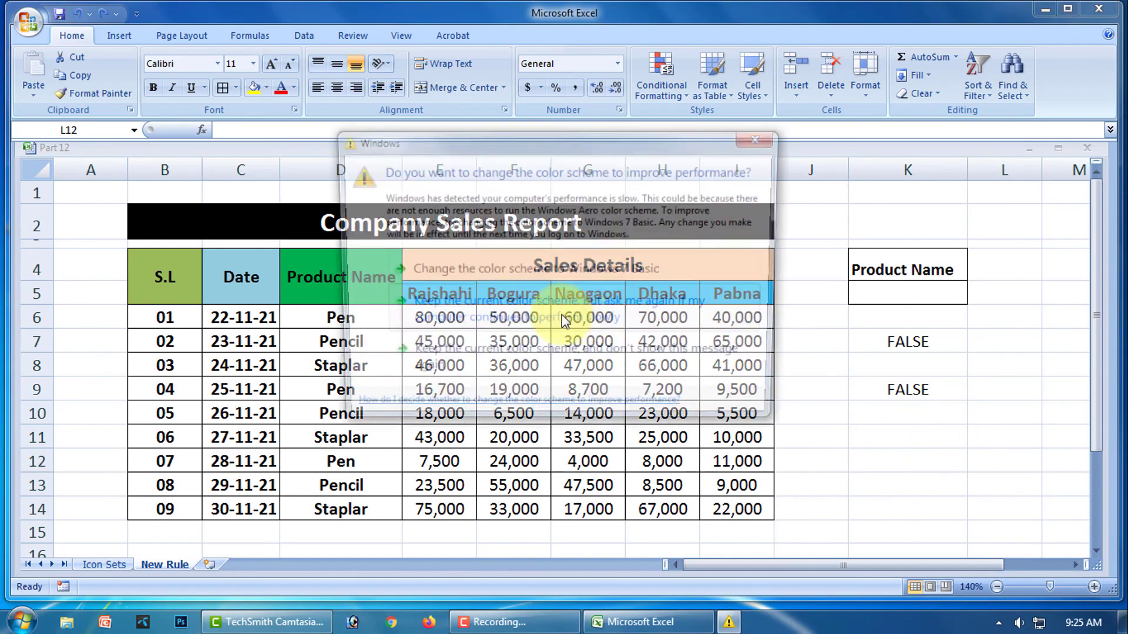
click(763, 139)
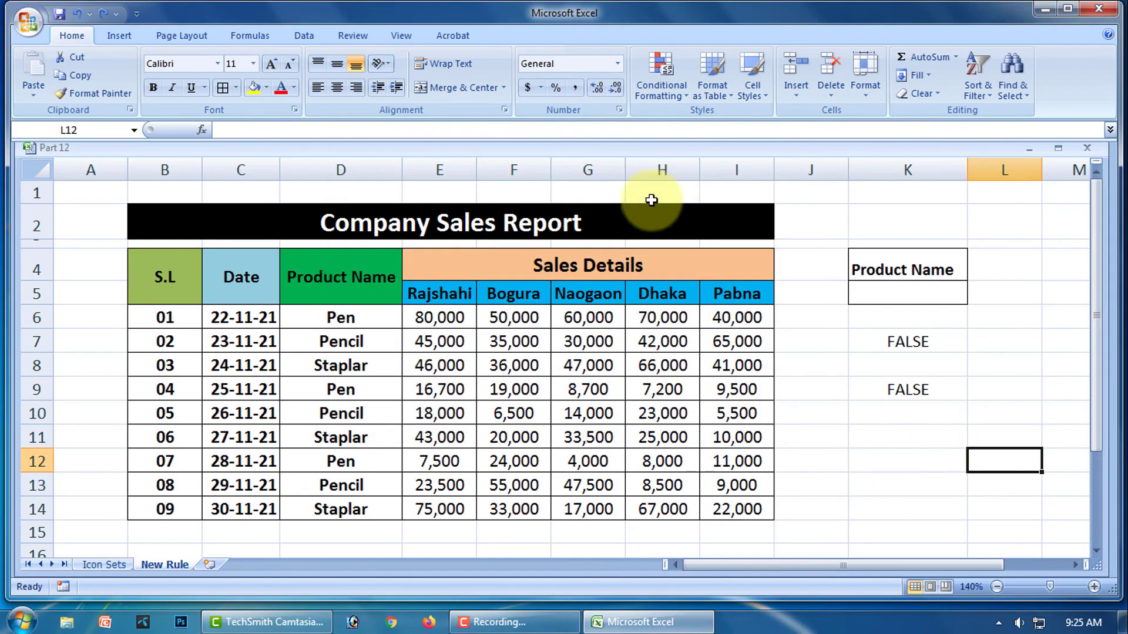